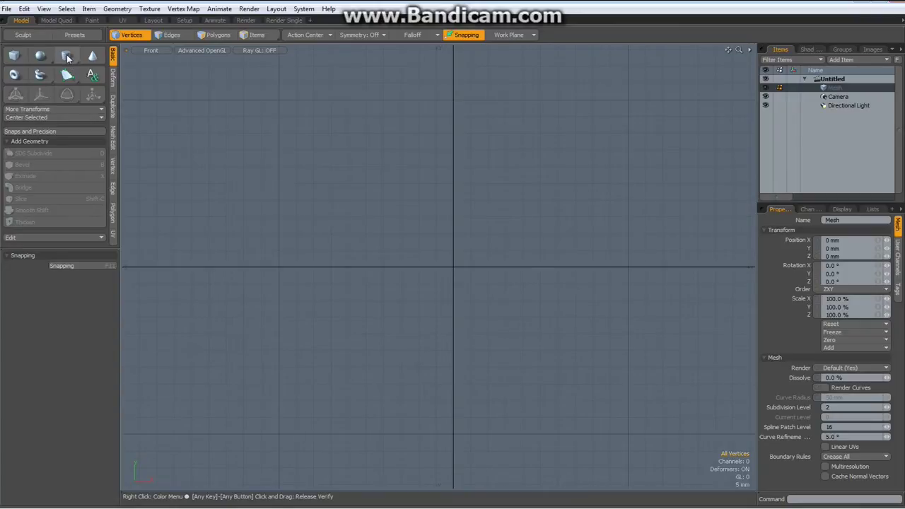
- Activate the Cylinder primitive tool from the Basic toolbox tab
{"action": "left_click", "coordinate": [67, 57]}
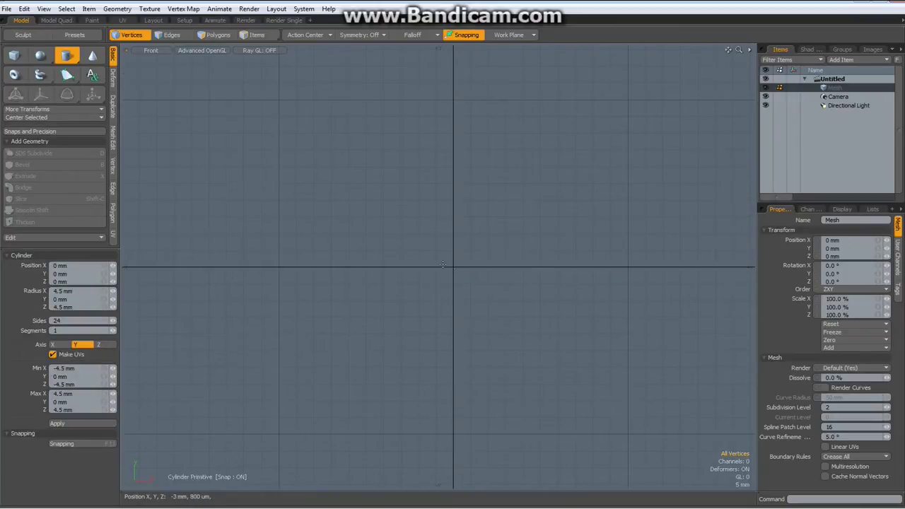
- Drag out a small cylinder disc at the origin and give it 8 sides
{"action": "left_click_drag", "start_coordinate": [454, 266], "coordinate": [469, 253]}
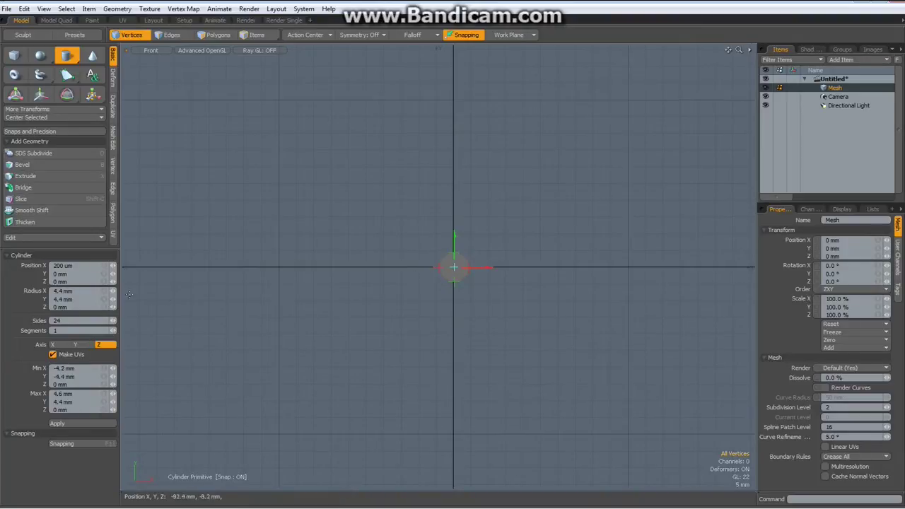
{"action": "left_click", "coordinate": [67, 321]}
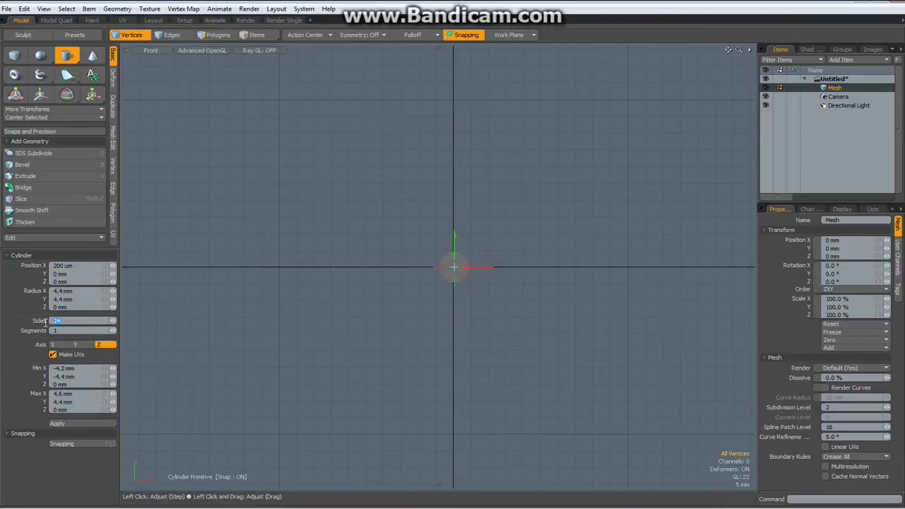
{"action": "type", "text": "8"}
{"action": "key", "text": "Return"}
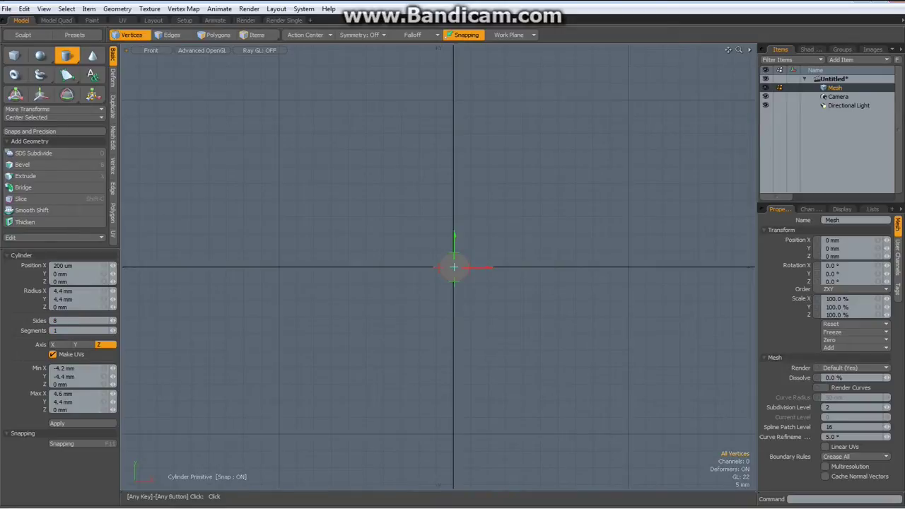
- Set the disc's X and Y radius to 4 mm and X position to 0, then frame it
{"action": "left_click", "coordinate": [78, 291]}
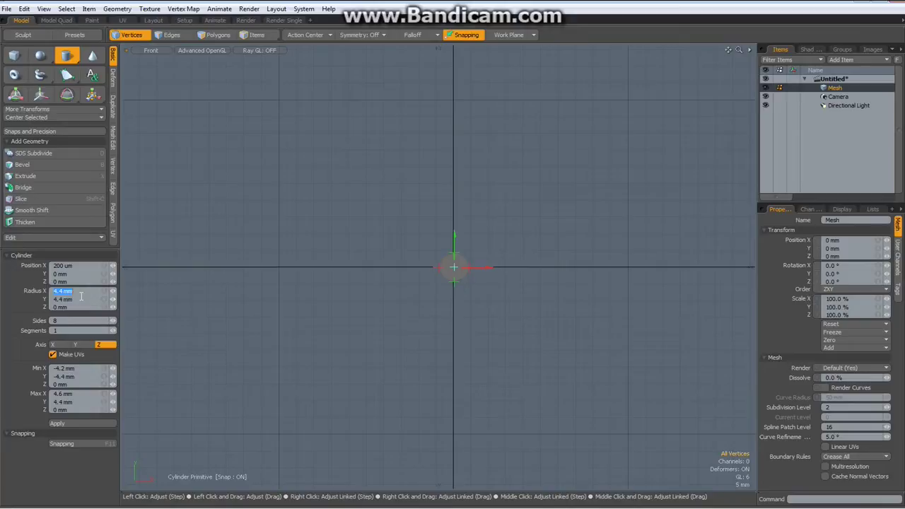
{"action": "type", "text": "4"}
{"action": "left_click", "coordinate": [76, 300]}
{"action": "type", "text": "4"}
{"action": "left_click", "coordinate": [104, 266]}
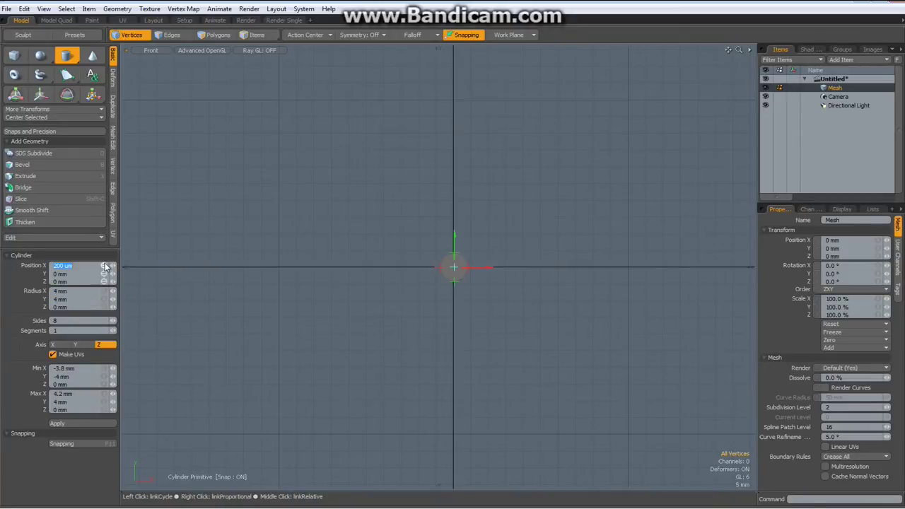
{"action": "type", "text": "0"}
{"action": "key", "text": "Return"}
{"action": "key", "text": "space"}
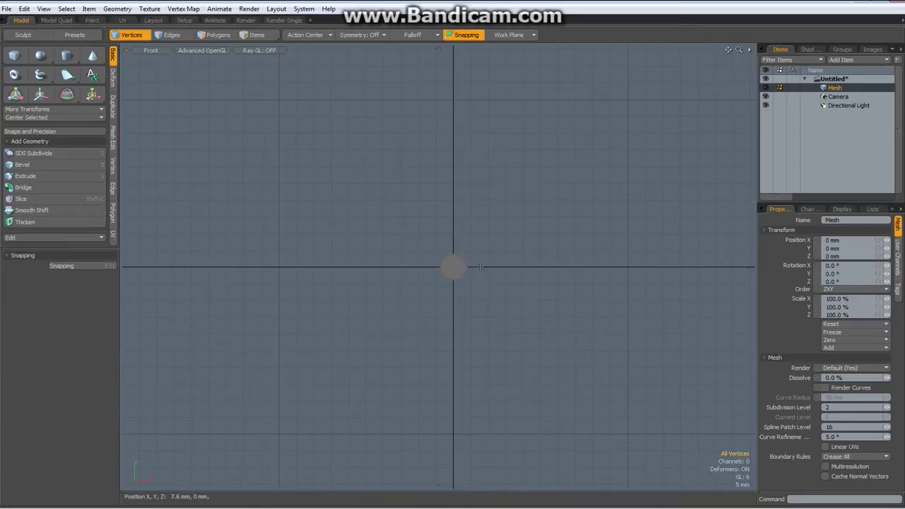
{"action": "key", "text": "a"}
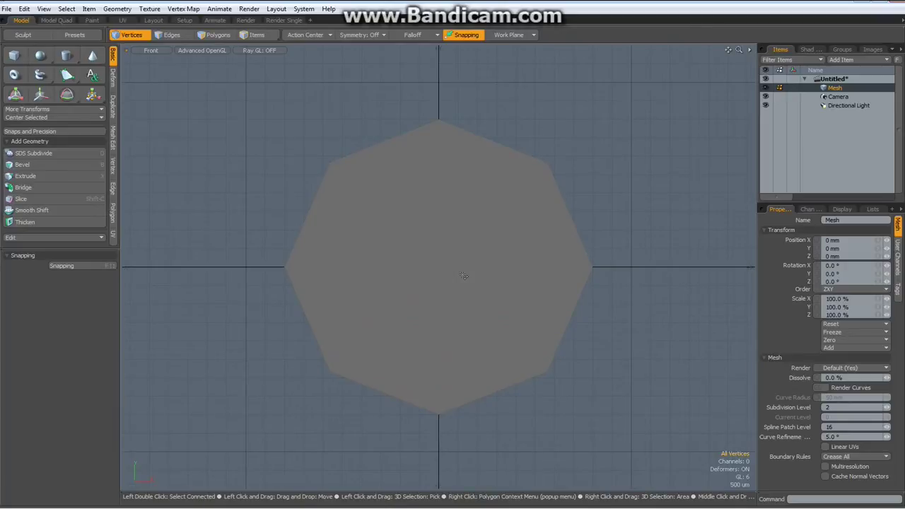
- Inset the octagon face by about 408 µm and delete the inner face, leaving a thin ring
{"action": "key", "text": "3"}
{"action": "left_click", "coordinate": [465, 276]}
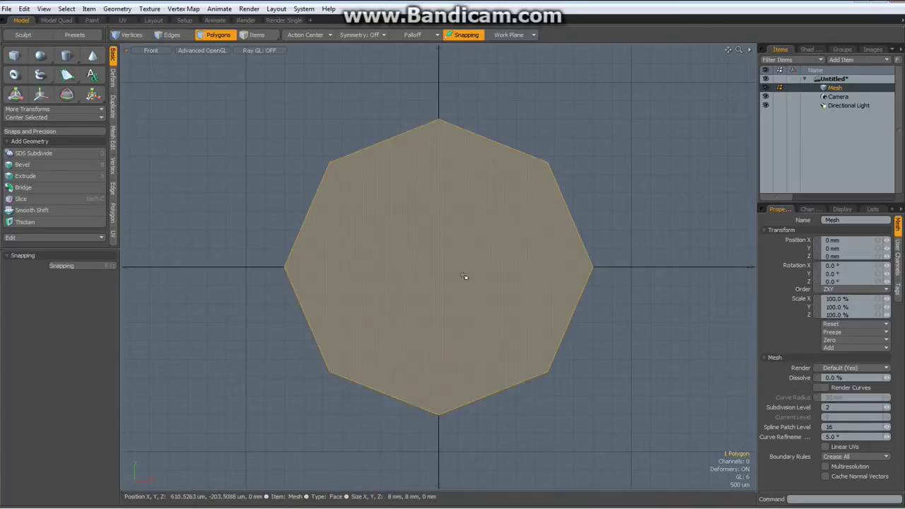
{"action": "key", "text": "b"}
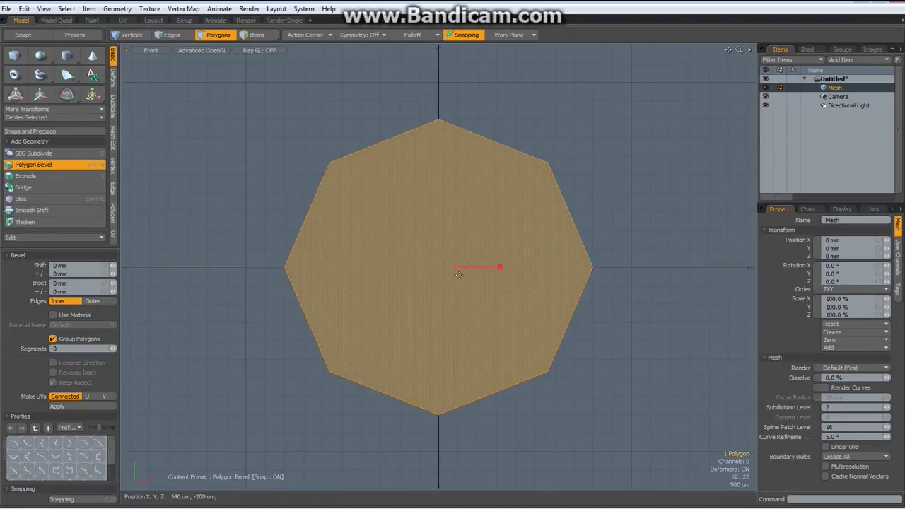
{"action": "left_click_drag", "start_coordinate": [502, 268], "coordinate": [497, 268]}
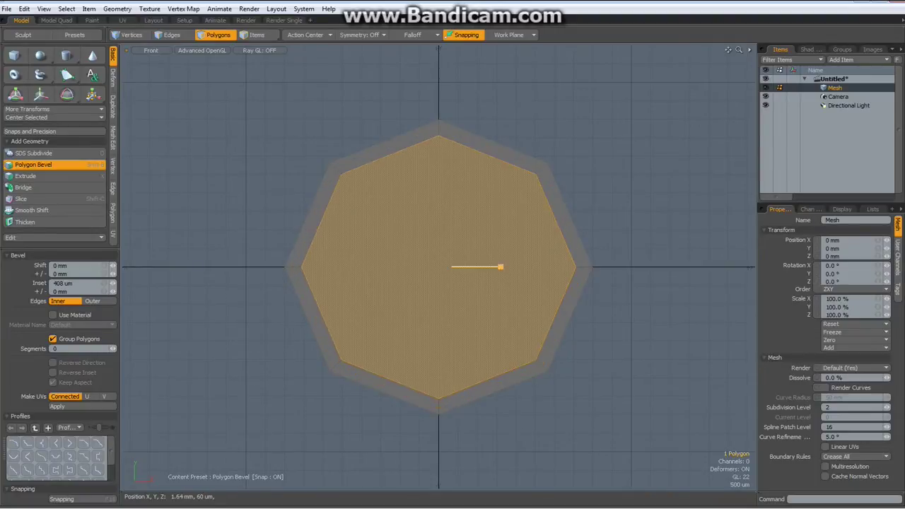
{"action": "key", "text": "Delete"}
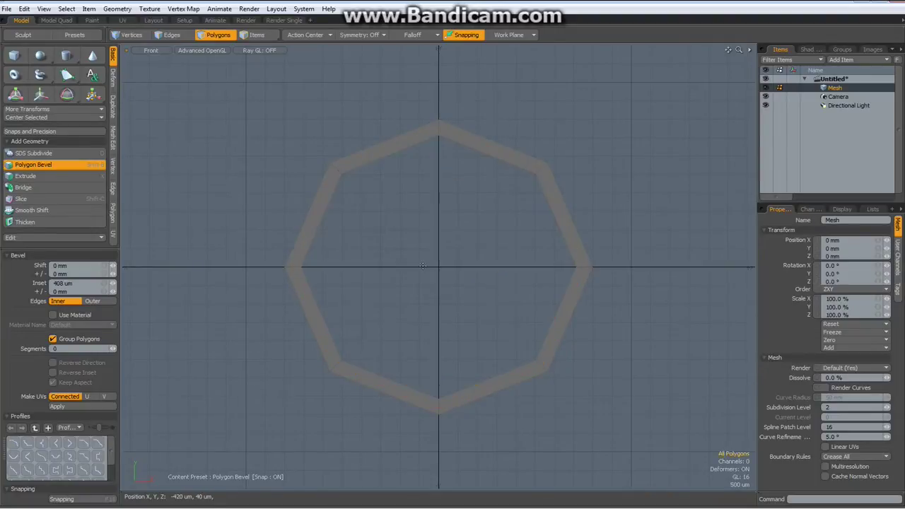
{"action": "scroll", "coordinate": [422, 266], "scroll_direction": "down", "scroll_amount": 5}
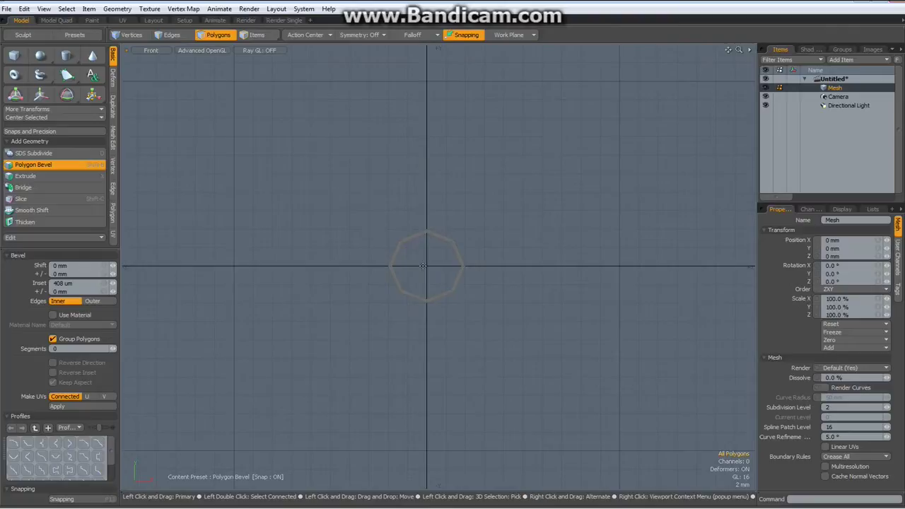
{"action": "key", "text": "w"}
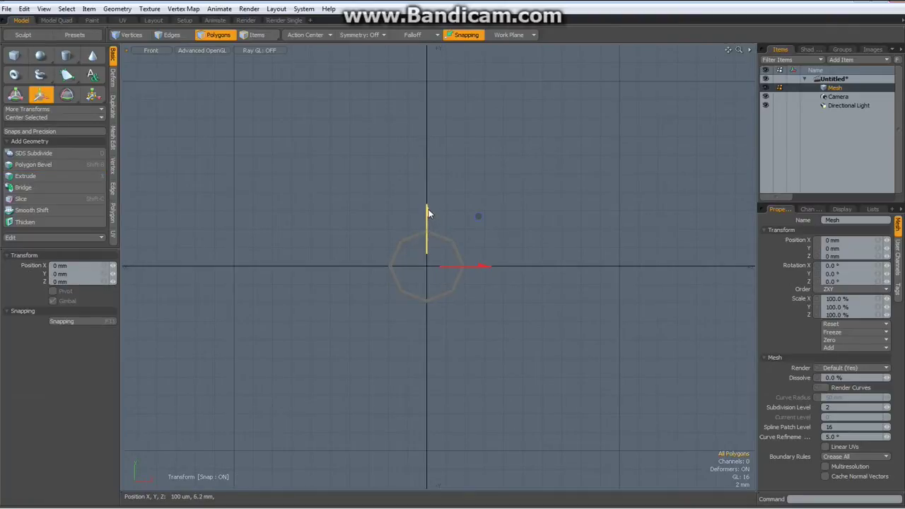
- Move the octagonal ring up the Y axis to about 8.55 mm
{"action": "left_click_drag", "start_coordinate": [428, 212], "coordinate": [428, 90]}
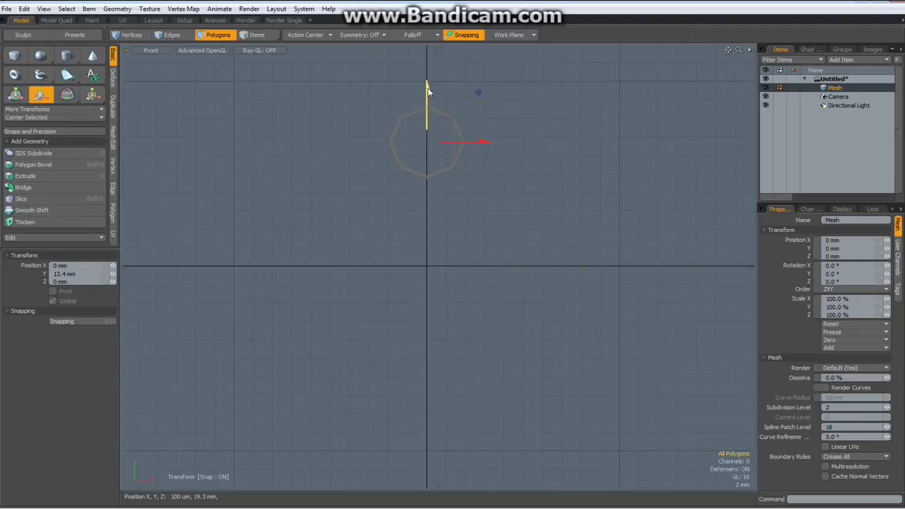
{"action": "scroll", "coordinate": [428, 88], "scroll_direction": "down", "scroll_amount": 2}
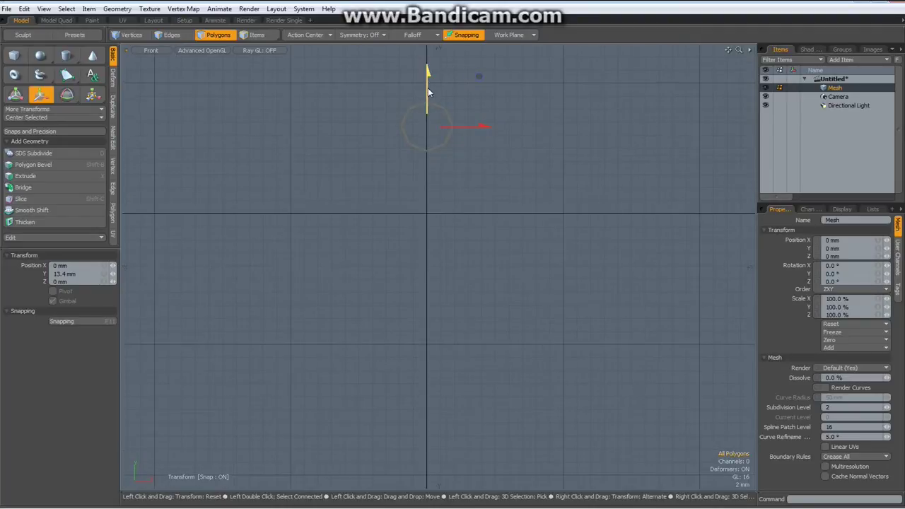
{"action": "scroll", "coordinate": [428, 92], "scroll_direction": "up", "scroll_amount": 2}
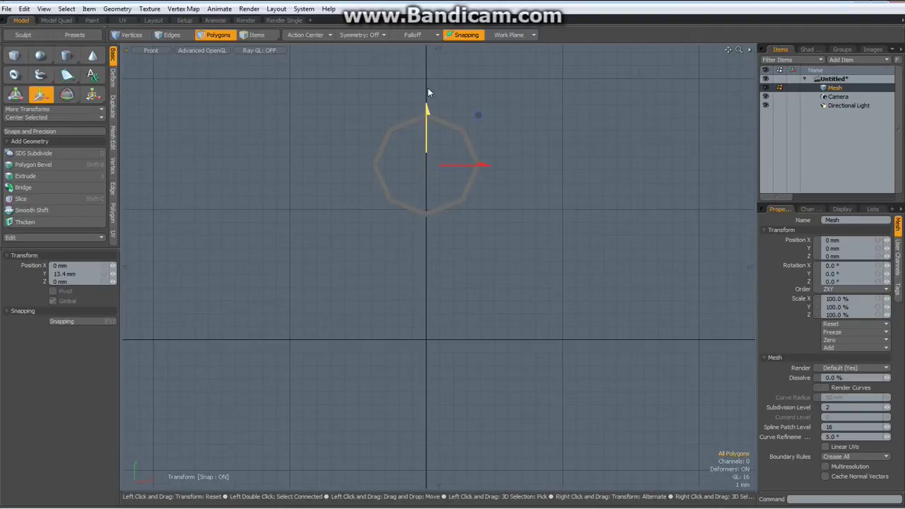
{"action": "left_click_drag", "start_coordinate": [428, 92], "coordinate": [426, 173]}
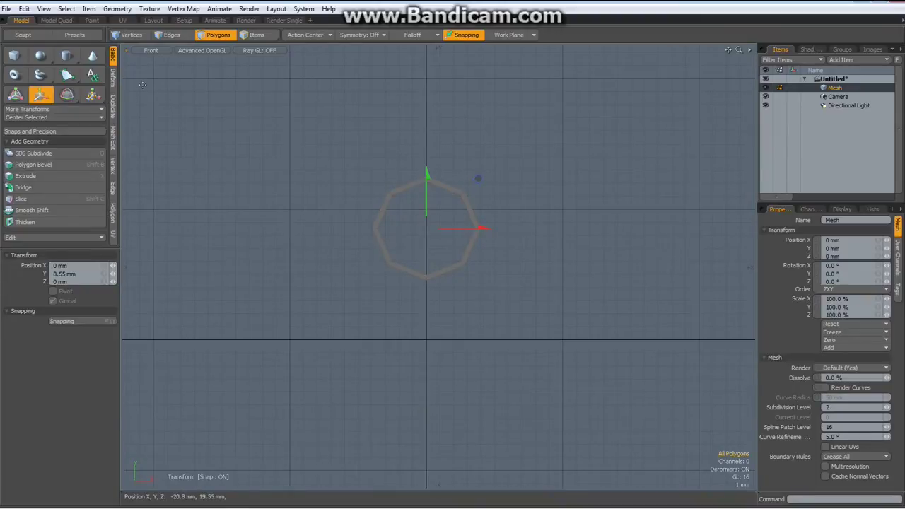
{"action": "left_click", "coordinate": [114, 110]}
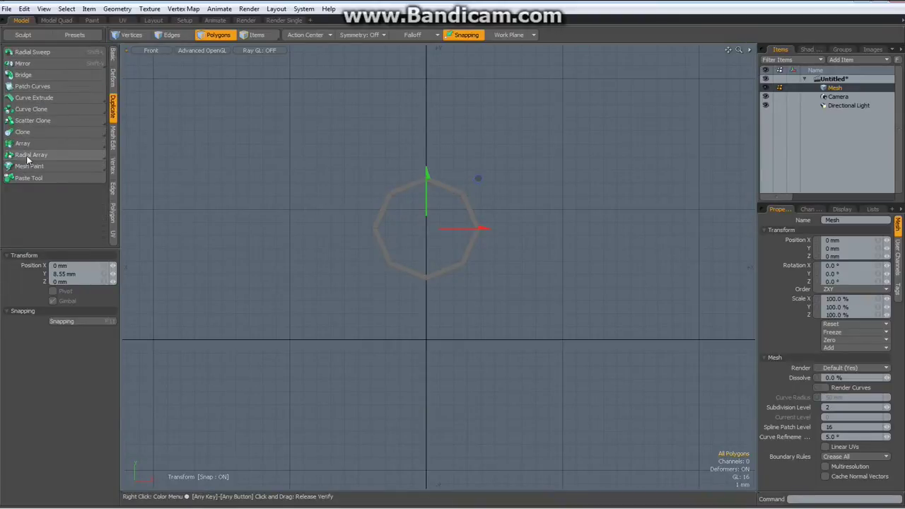
- Set up a Radial Array with 6 copies around the origin on the Z axis
{"action": "left_click", "coordinate": [30, 155]}
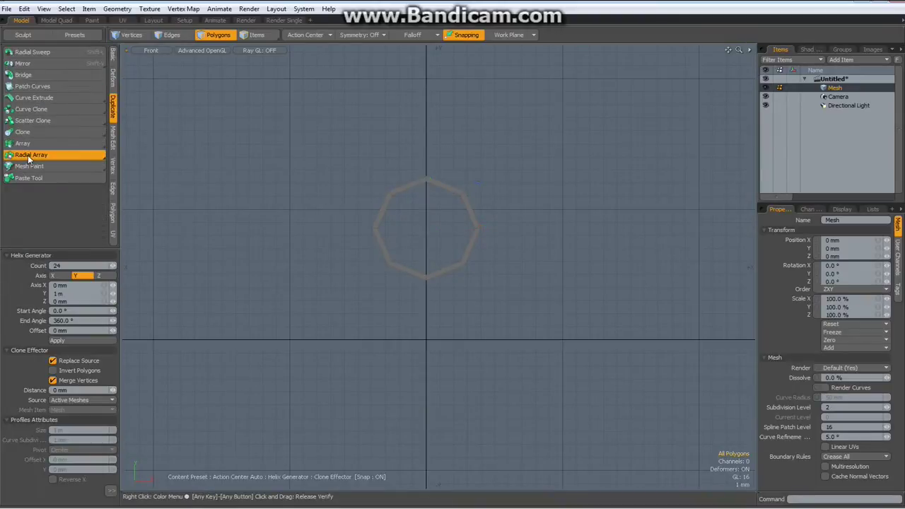
{"action": "left_click", "coordinate": [62, 265]}
{"action": "type", "text": "6"}
{"action": "key", "text": "Return"}
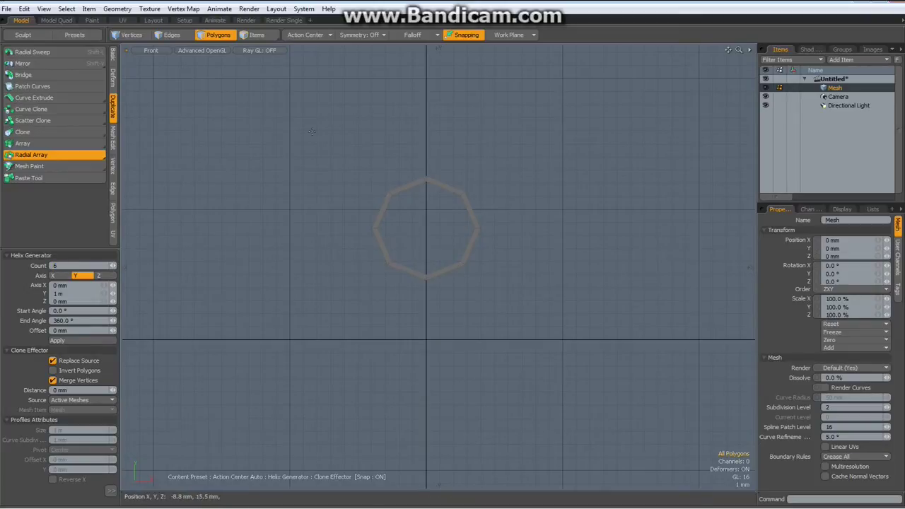
{"action": "left_click", "coordinate": [305, 35]}
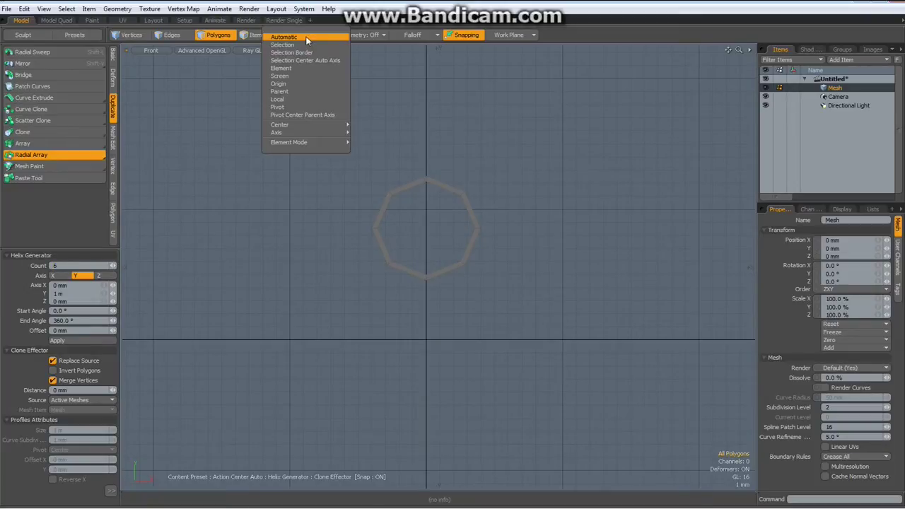
{"action": "left_click", "coordinate": [283, 84]}
{"action": "left_click", "coordinate": [357, 276]}
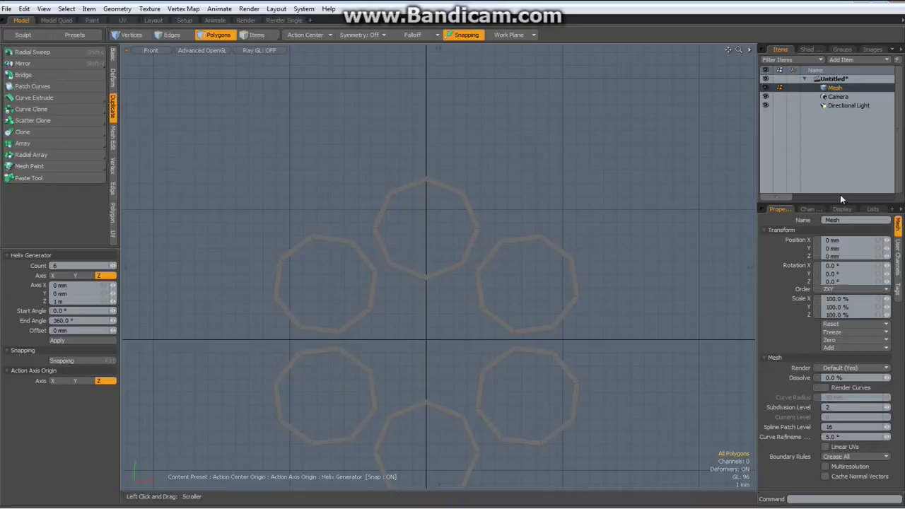
- Remove the Helix Generator from the tool pipeline to apply the six rings
{"action": "left_click", "coordinate": [873, 211]}
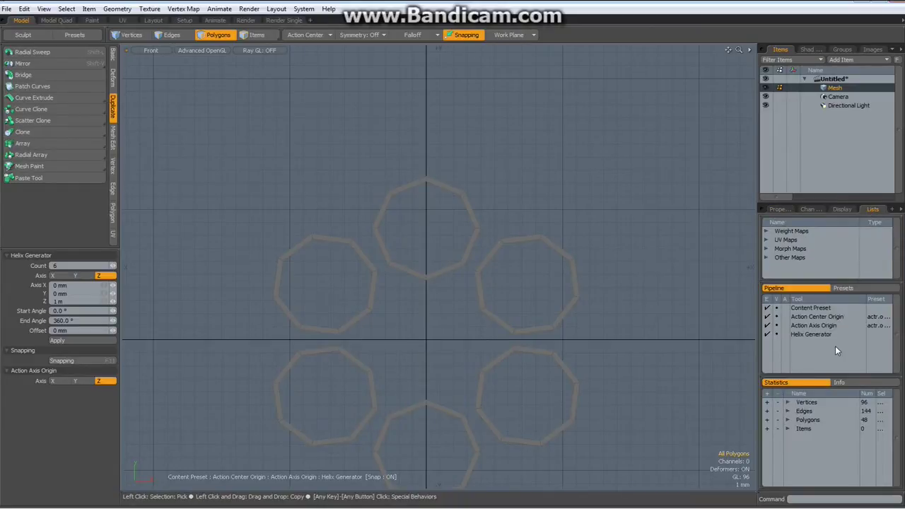
{"action": "left_click", "coordinate": [817, 334]}
{"action": "right_click", "coordinate": [819, 333]}
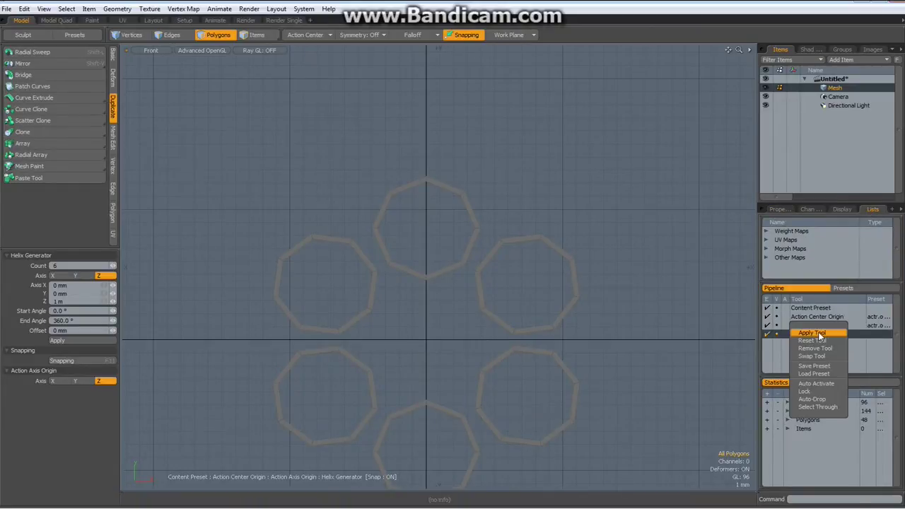
{"action": "left_click", "coordinate": [820, 350]}
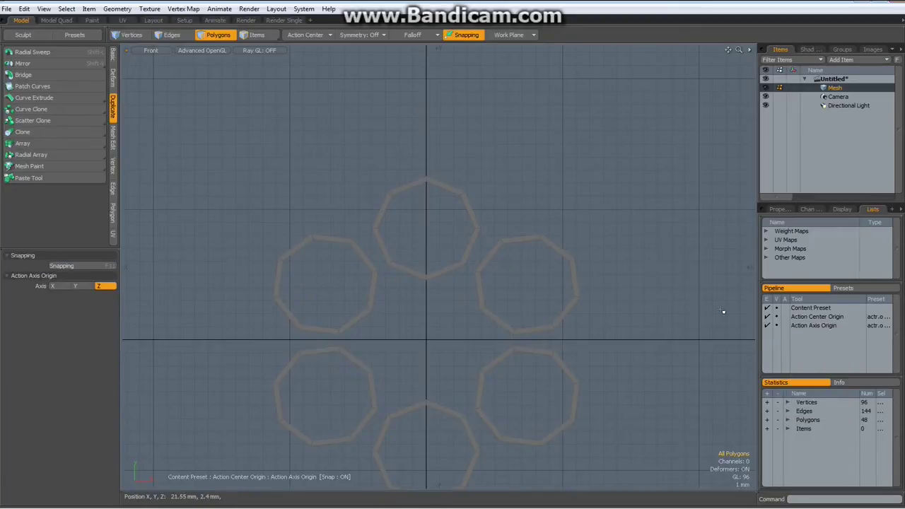
{"action": "key", "text": "a"}
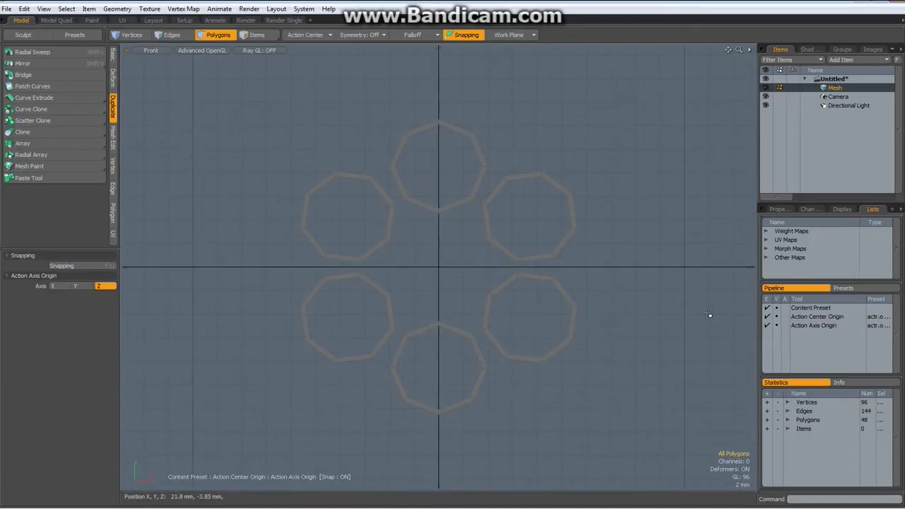
- Bridge the gaps between the top-left, top and upper-right rings
{"action": "key", "text": "2"}
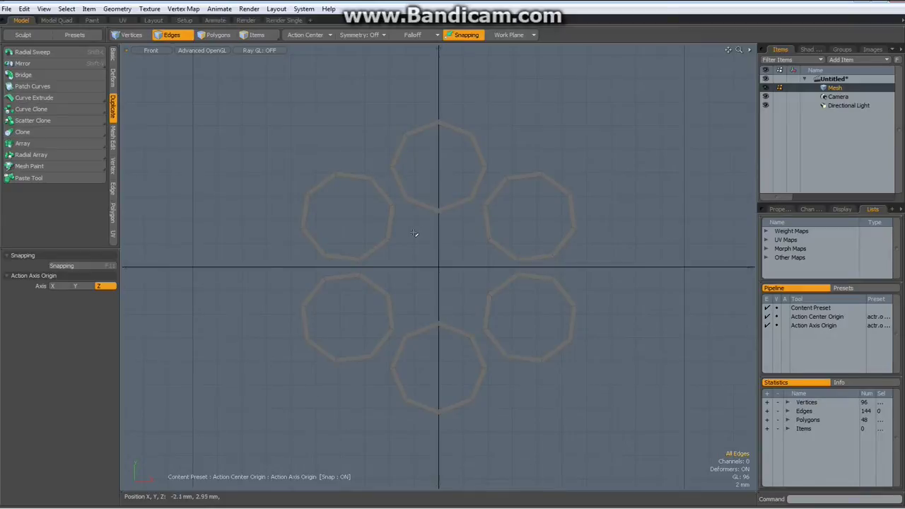
{"action": "scroll", "coordinate": [394, 186], "scroll_direction": "up", "scroll_amount": 2}
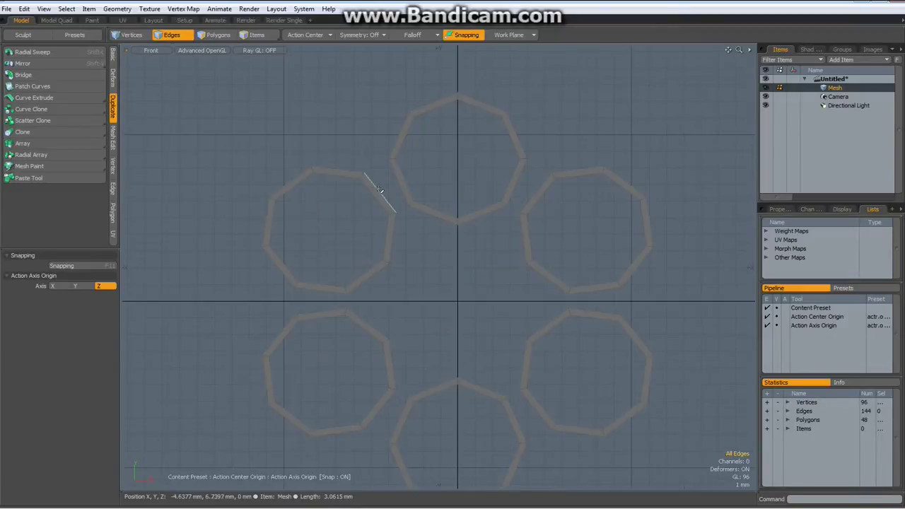
{"action": "left_click_drag", "start_coordinate": [376, 191], "coordinate": [403, 180]}
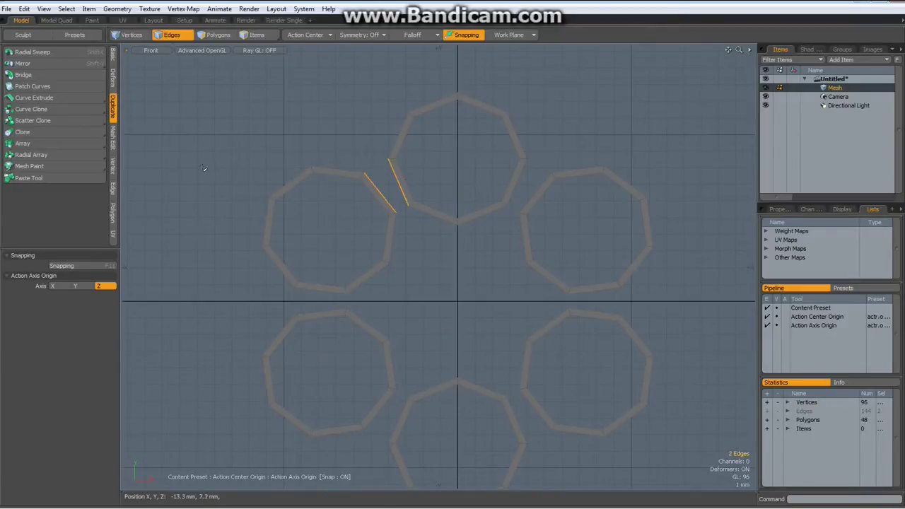
{"action": "left_click", "coordinate": [113, 188]}
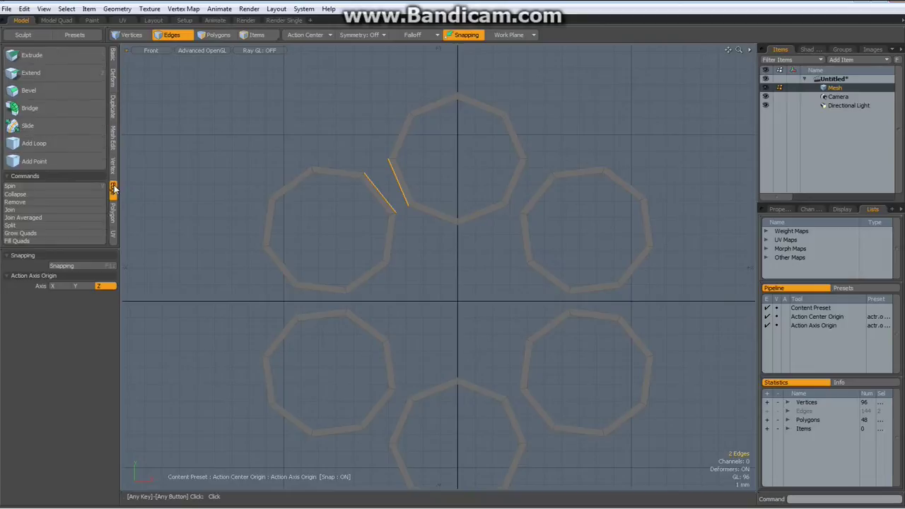
{"action": "left_click", "coordinate": [47, 106]}
{"action": "key", "text": "space"}
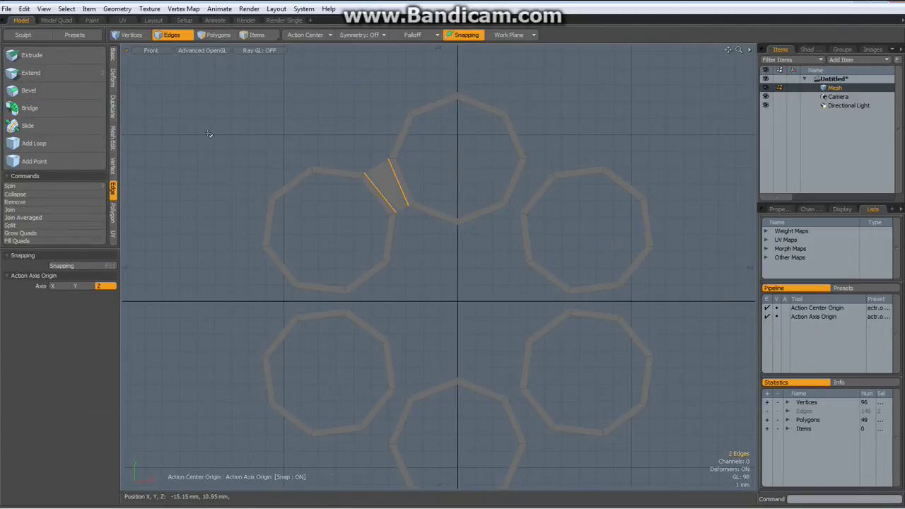
{"action": "left_click", "coordinate": [517, 184]}
{"action": "left_click", "coordinate": [539, 193], "text": "shift"}
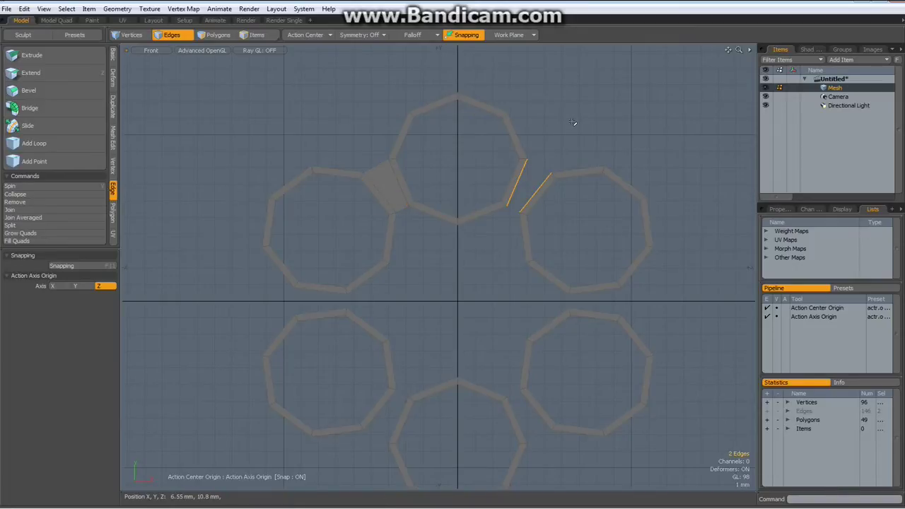
{"action": "key", "text": "q"}
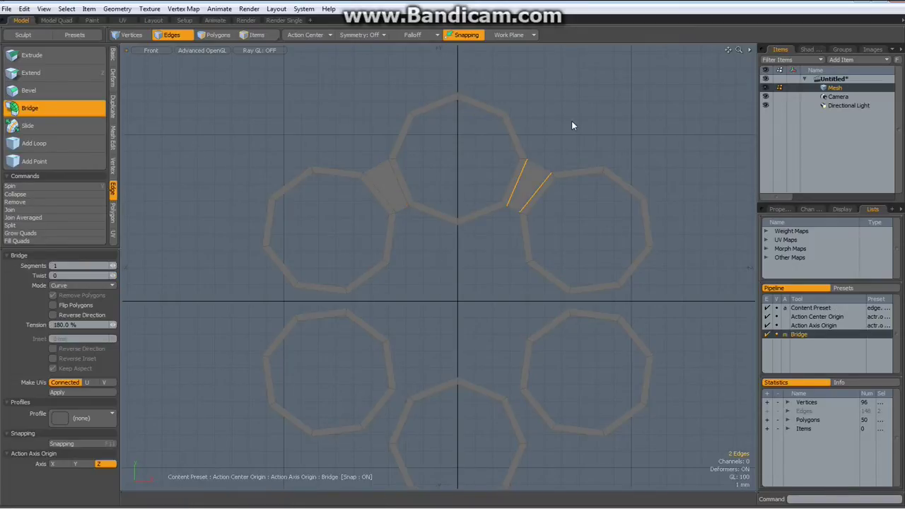
{"action": "key", "text": "space"}
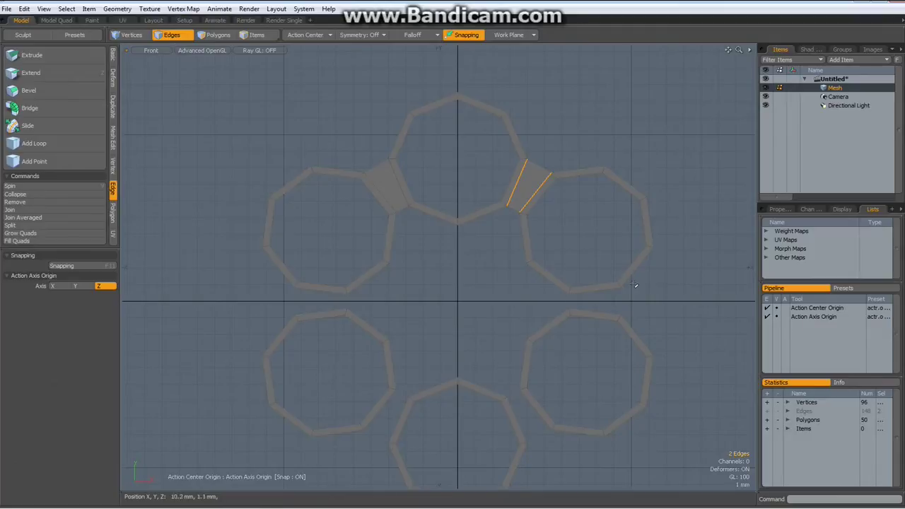
- Bridge the right-hand and lower-right gaps between chamber rings
{"action": "left_click", "coordinate": [595, 290]}
{"action": "left_click", "coordinate": [594, 311], "text": "shift"}
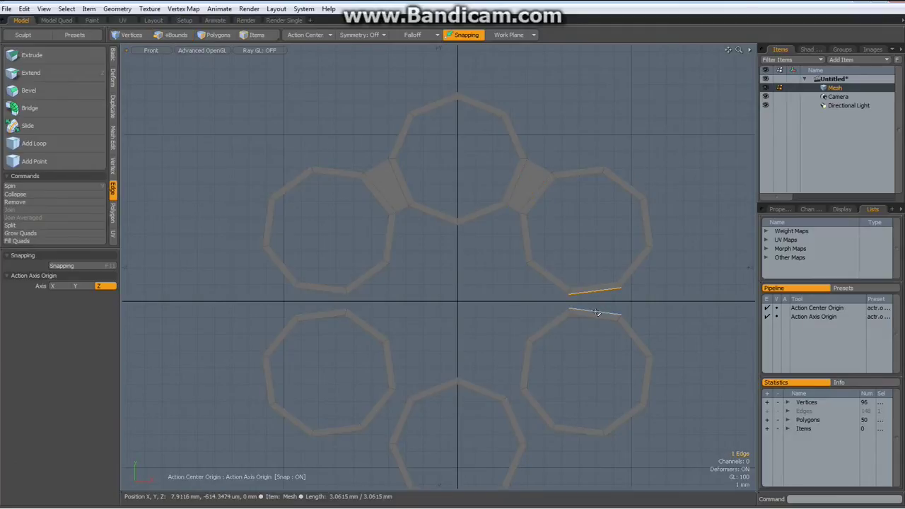
{"action": "key", "text": "q"}
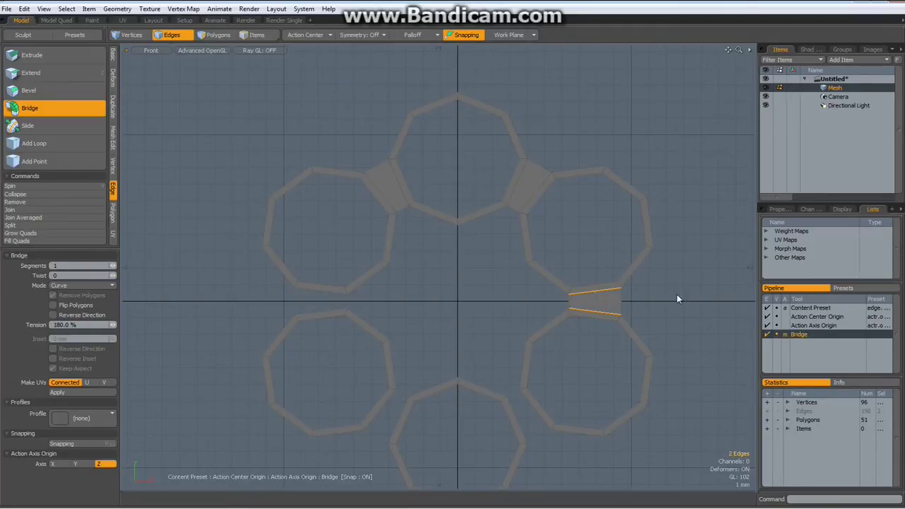
{"action": "key", "text": "space"}
{"action": "left_click", "coordinate": [536, 414]}
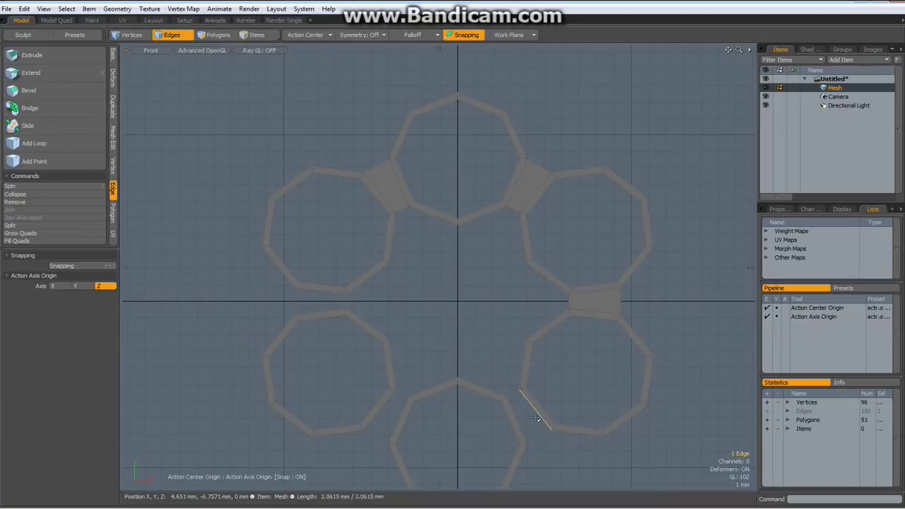
{"action": "left_click", "coordinate": [520, 424], "text": "shift"}
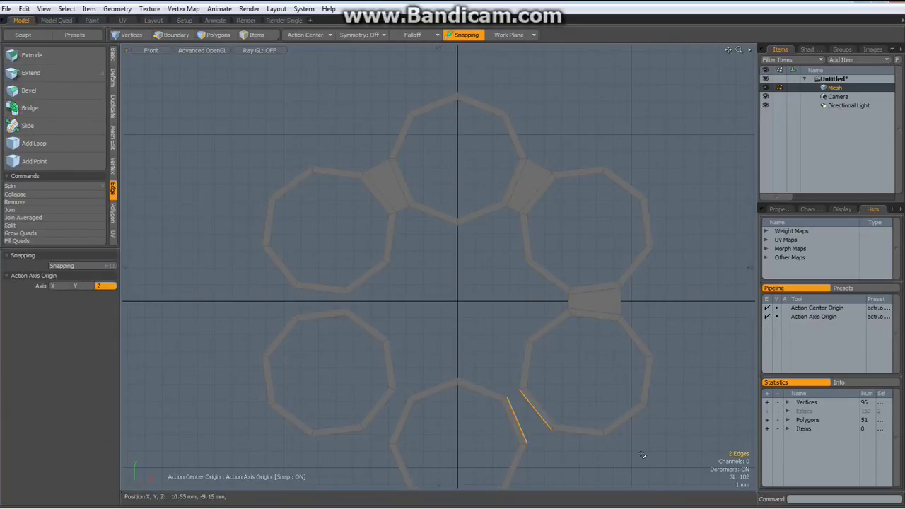
{"action": "key", "text": "q"}
{"action": "key", "text": "space"}
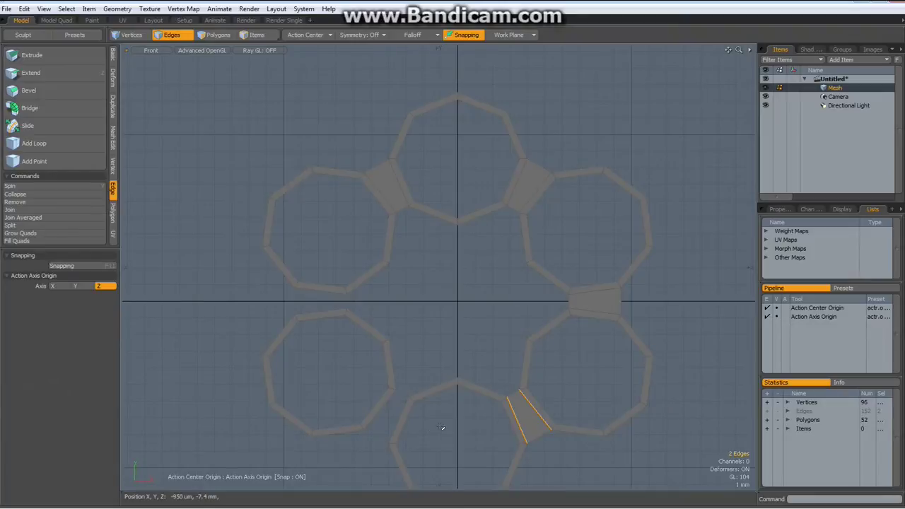
- Bridge the bottom-left and left gaps to close the loop of rings
{"action": "left_click", "coordinate": [397, 421]}
{"action": "left_click", "coordinate": [381, 409], "text": "shift"}
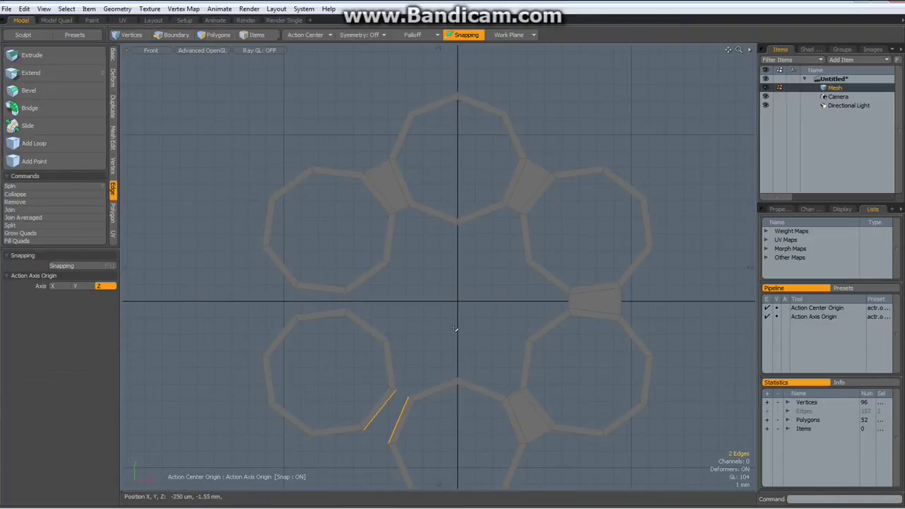
{"action": "key", "text": "q"}
{"action": "key", "text": "space"}
{"action": "left_click", "coordinate": [321, 312]}
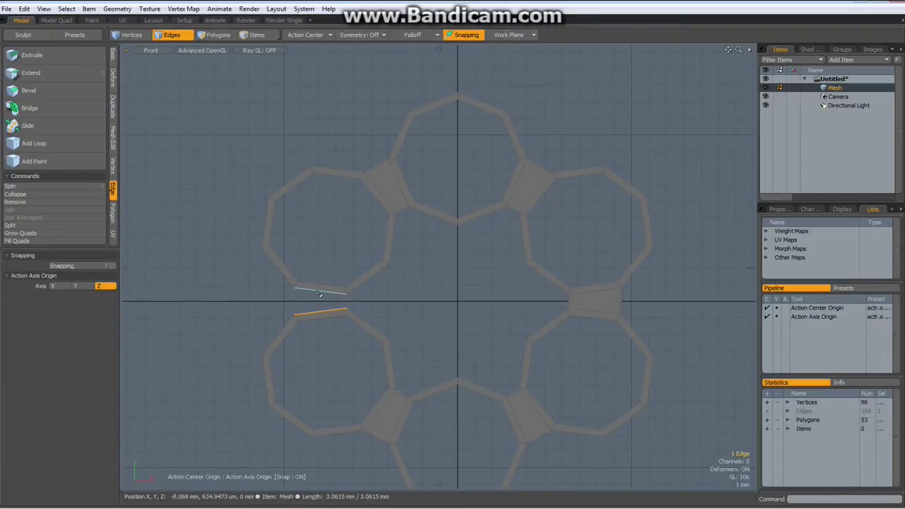
{"action": "left_click", "coordinate": [320, 293], "text": "shift"}
{"action": "key", "text": "q"}
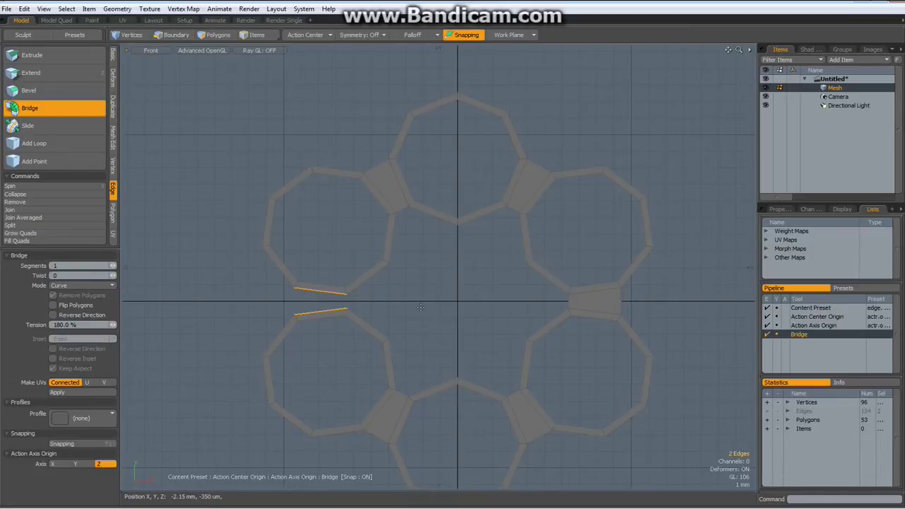
{"action": "key", "text": "space"}
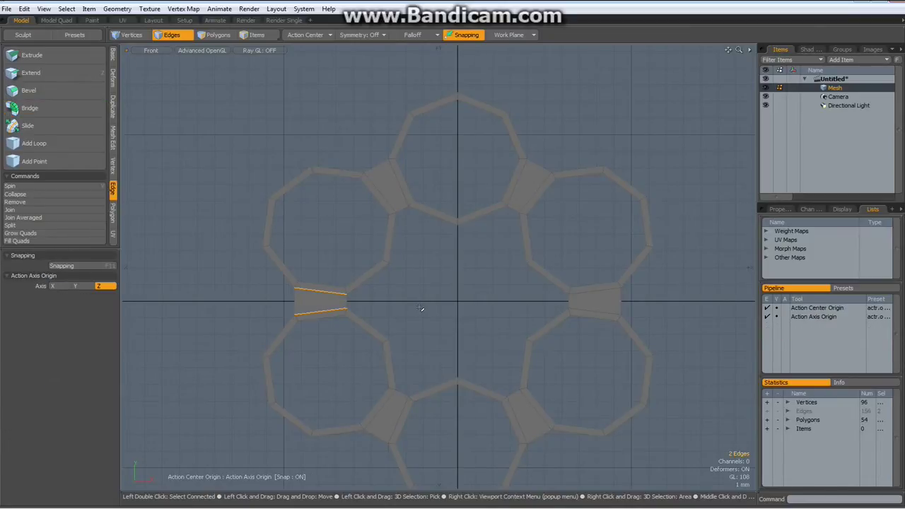
- Frame the mesh and check the inner star-shaped edge loop
{"action": "key", "text": "a"}
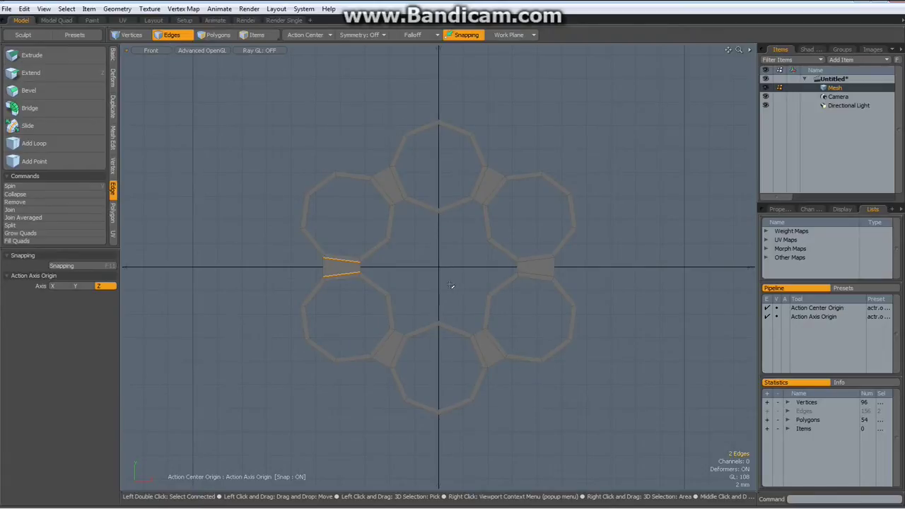
{"action": "scroll", "coordinate": [451, 286], "scroll_direction": "up", "scroll_amount": 2}
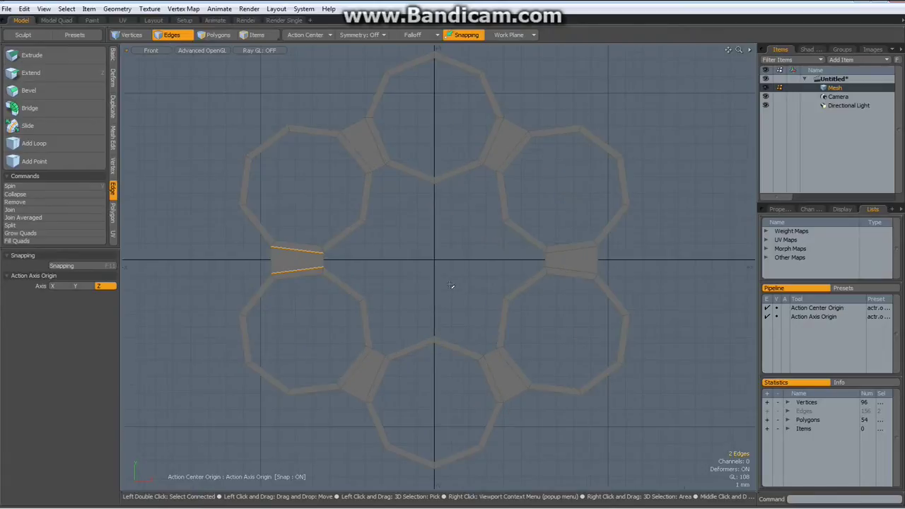
{"action": "double_click", "coordinate": [345, 242]}
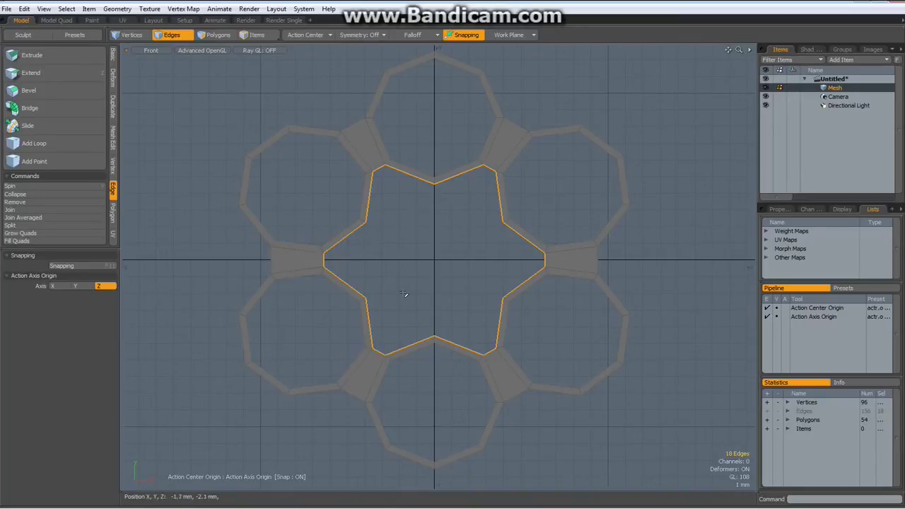
{"action": "left_click", "coordinate": [431, 258]}
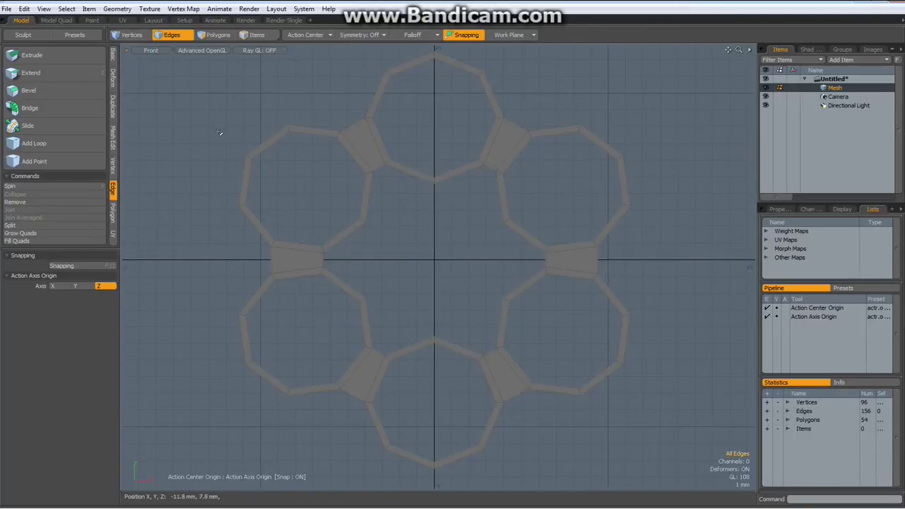
- Draw a new cylinder disc at the layout centre with 18 sides
{"action": "left_click", "coordinate": [113, 55]}
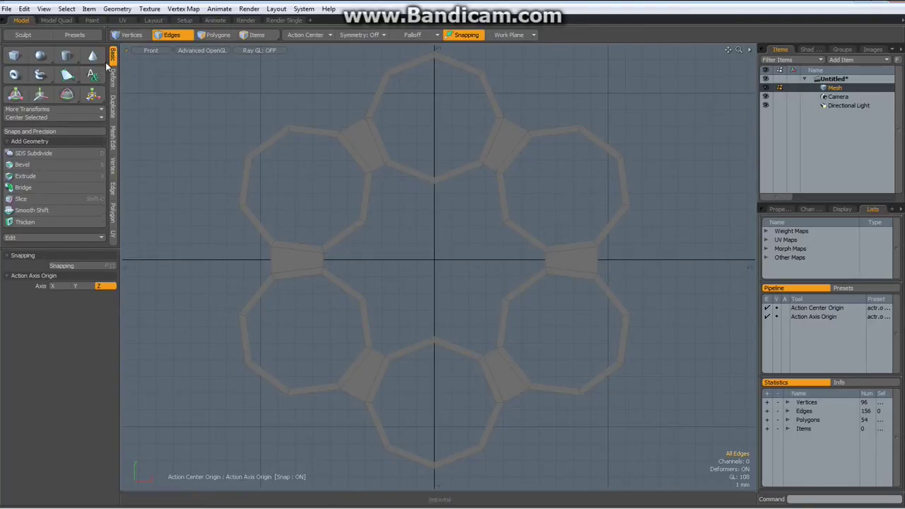
{"action": "left_click", "coordinate": [66, 57]}
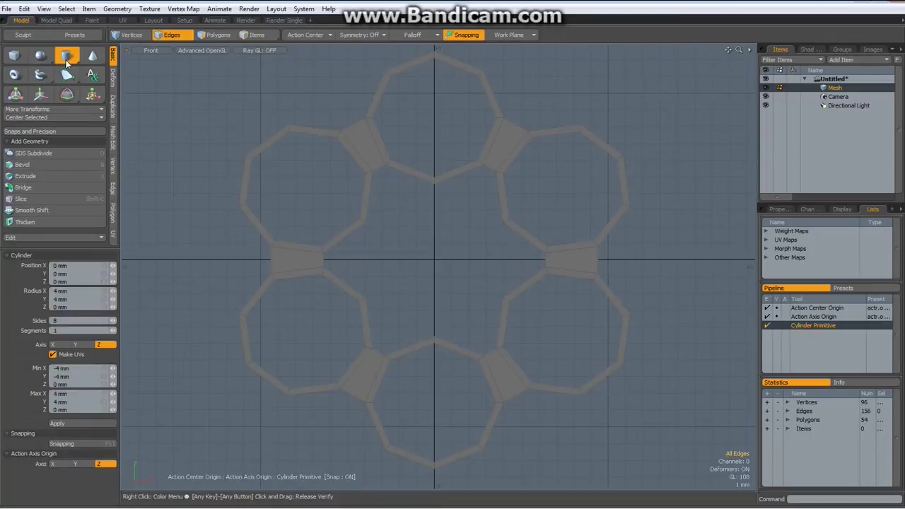
{"action": "left_click_drag", "start_coordinate": [435, 259], "coordinate": [459, 259]}
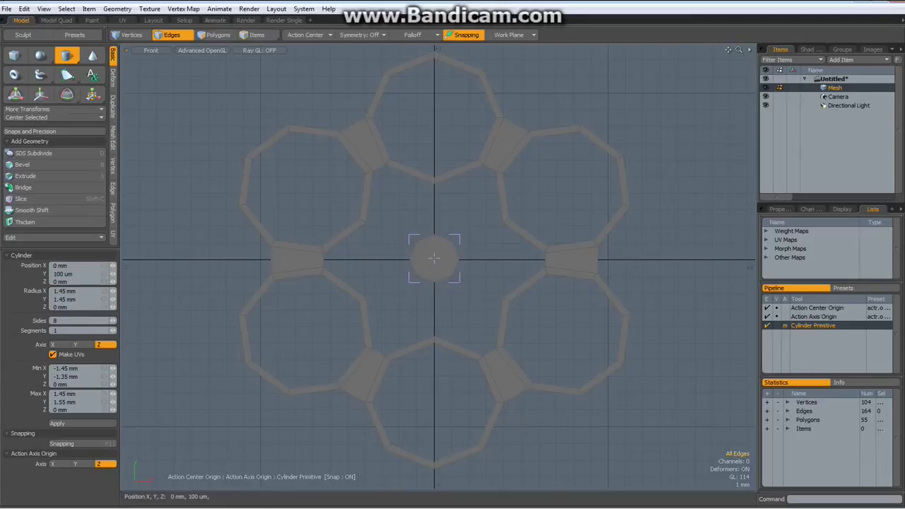
{"action": "left_click", "coordinate": [61, 321]}
{"action": "type", "text": "1"}
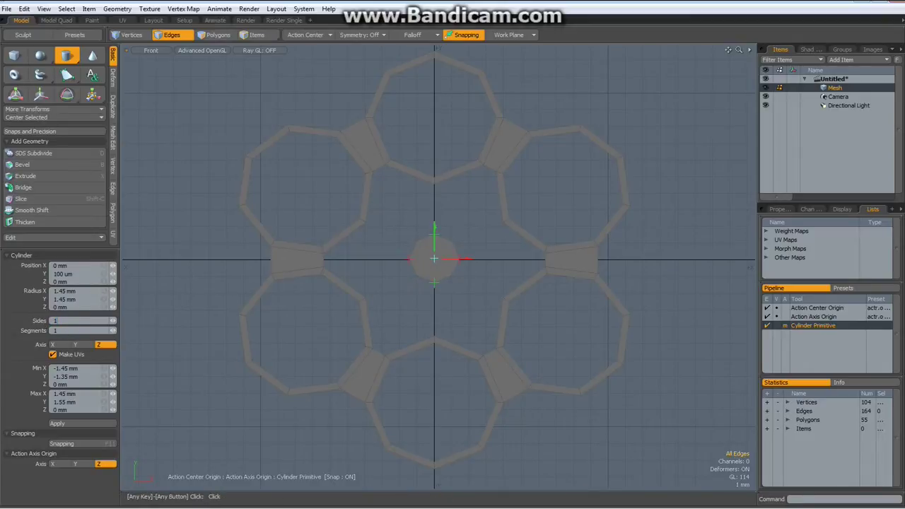
{"action": "type", "text": "8"}
{"action": "key", "text": "Return"}
- Set the disc's radius to 1.5 mm and Y position to 0
{"action": "left_click", "coordinate": [86, 291]}
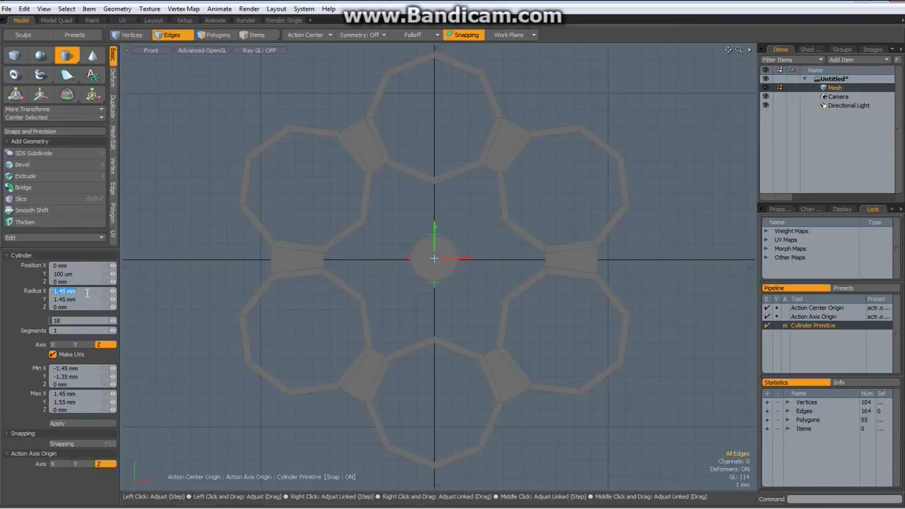
{"action": "type", "text": "1.5"}
{"action": "key", "text": "Tab"}
{"action": "type", "text": "1."}
{"action": "left_click", "coordinate": [76, 273]}
{"action": "type", "text": "0"}
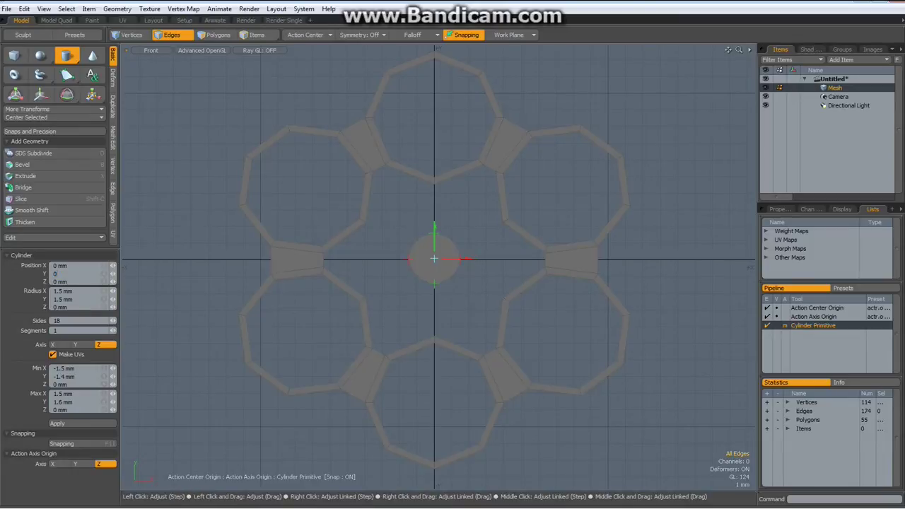
{"action": "key", "text": "Return"}
{"action": "key", "text": "space"}
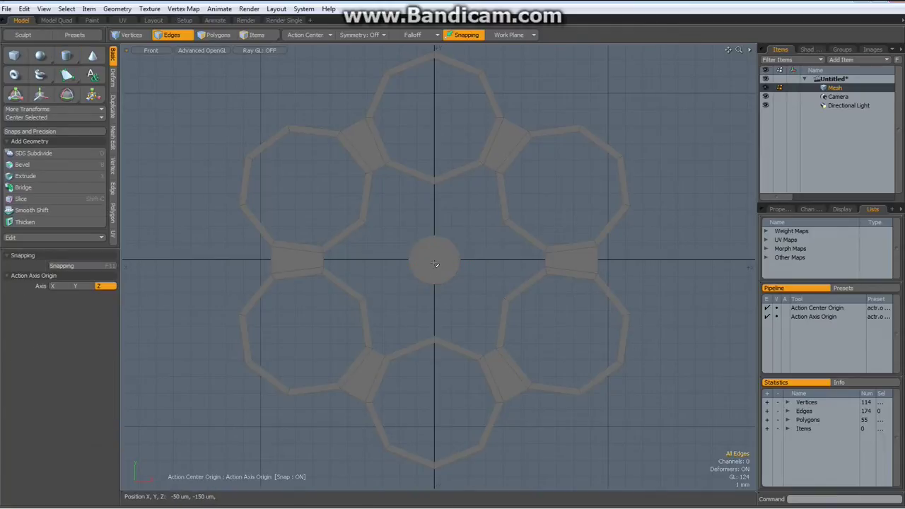
{"action": "scroll", "coordinate": [436, 265], "scroll_direction": "up", "scroll_amount": 3}
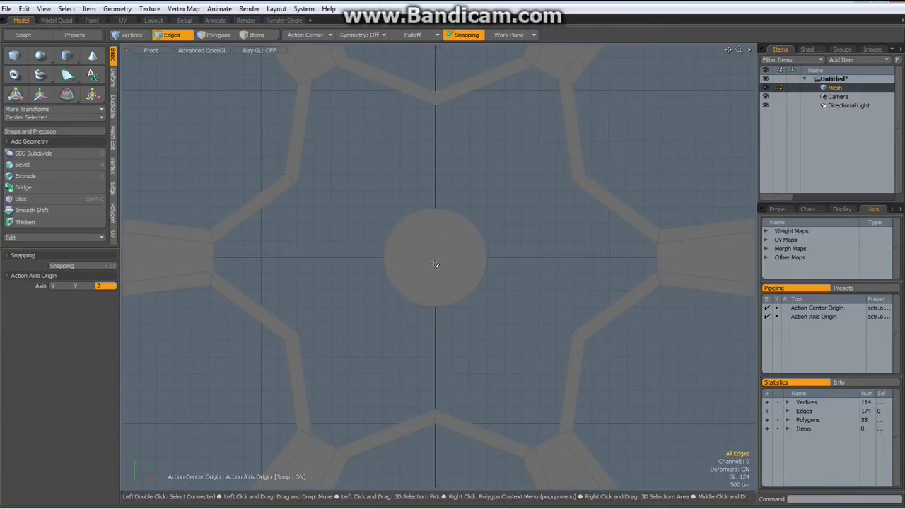
- Inset the centre disc face and remove its inner face to form a thin ring
{"action": "key", "text": "3"}
{"action": "left_click", "coordinate": [443, 257]}
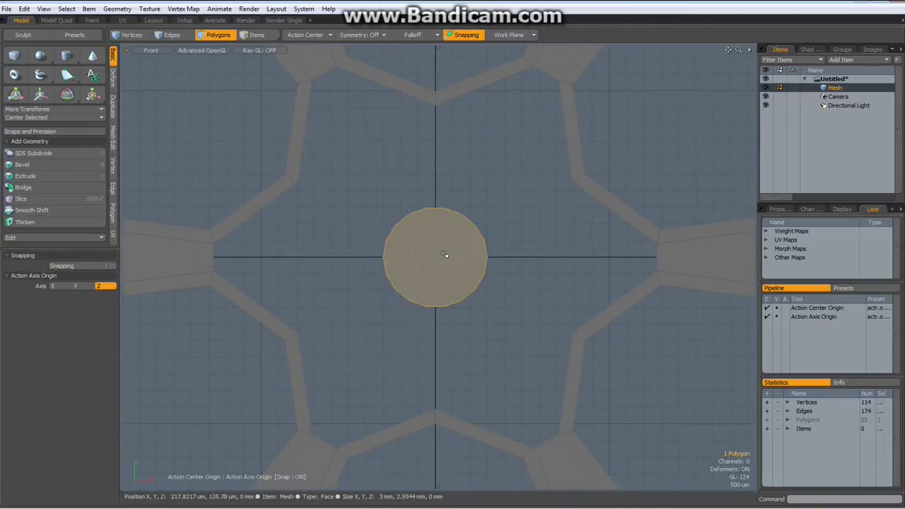
{"action": "key", "text": "b"}
{"action": "left_click_drag", "start_coordinate": [445, 255], "coordinate": [498, 258]}
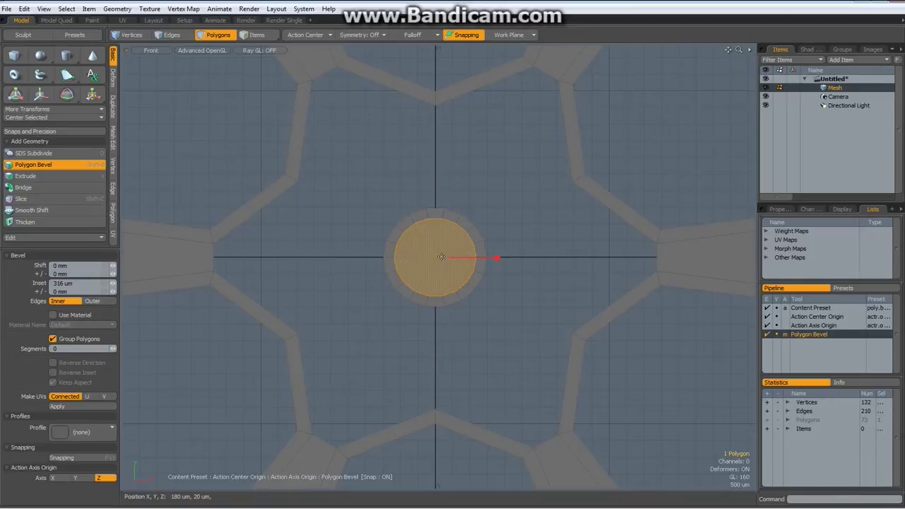
{"action": "key", "text": "Escape"}
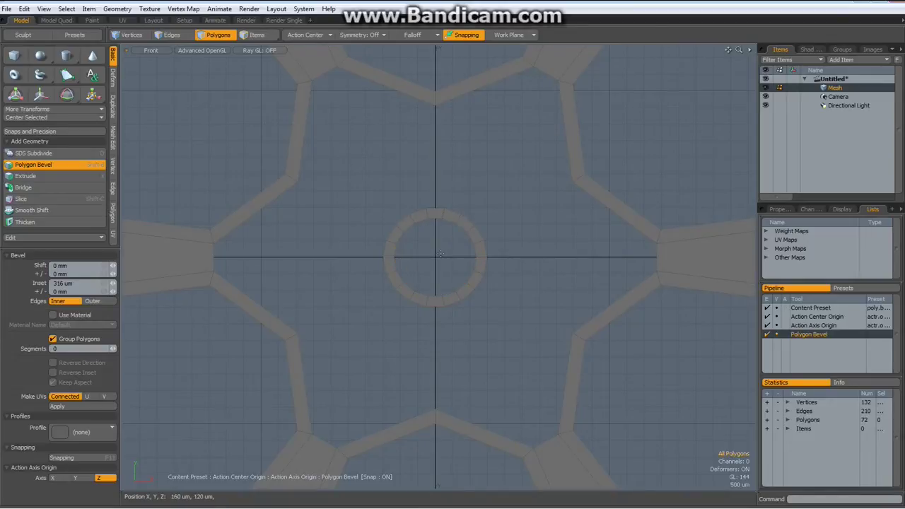
{"action": "key", "text": "space"}
- Rotate the 18-polygon centre ring -30° about Z
{"action": "double_click", "coordinate": [435, 213]}
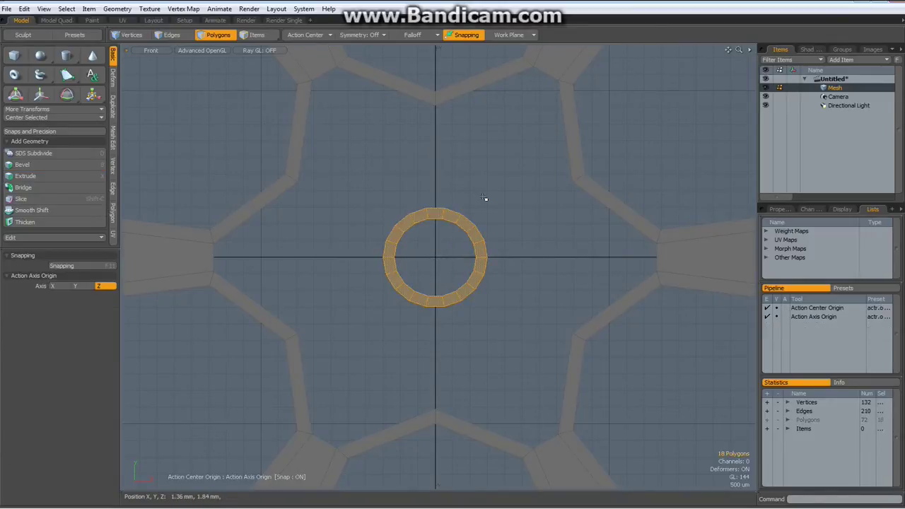
{"action": "key", "text": "e"}
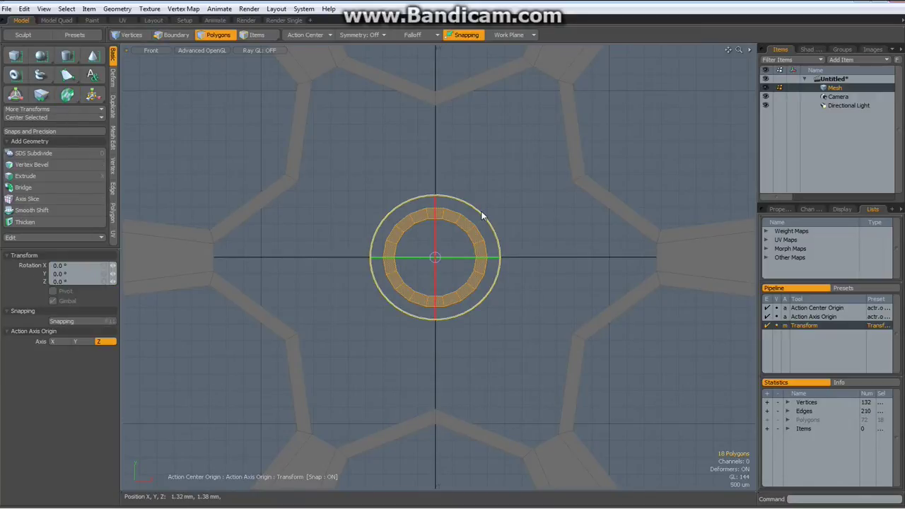
{"action": "left_click_drag", "start_coordinate": [485, 210], "coordinate": [524, 228]}
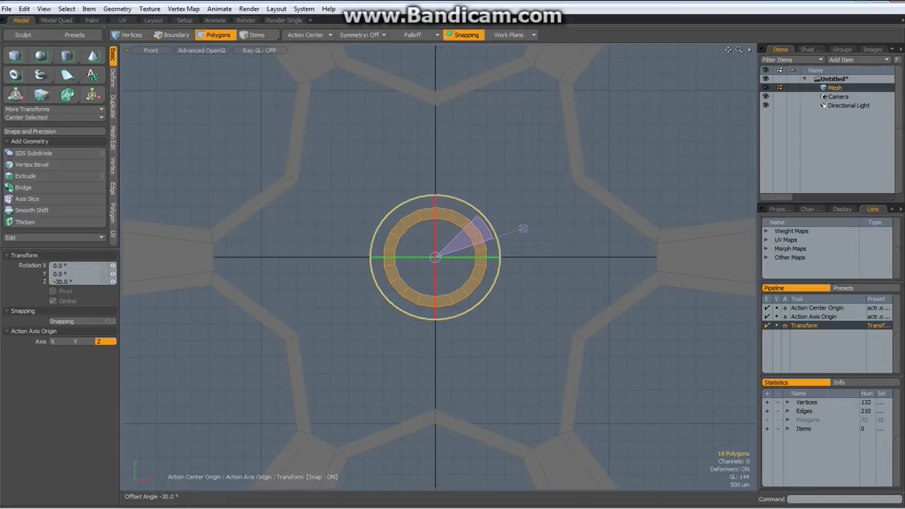
{"action": "left_click_drag", "start_coordinate": [524, 229], "coordinate": [524, 229]}
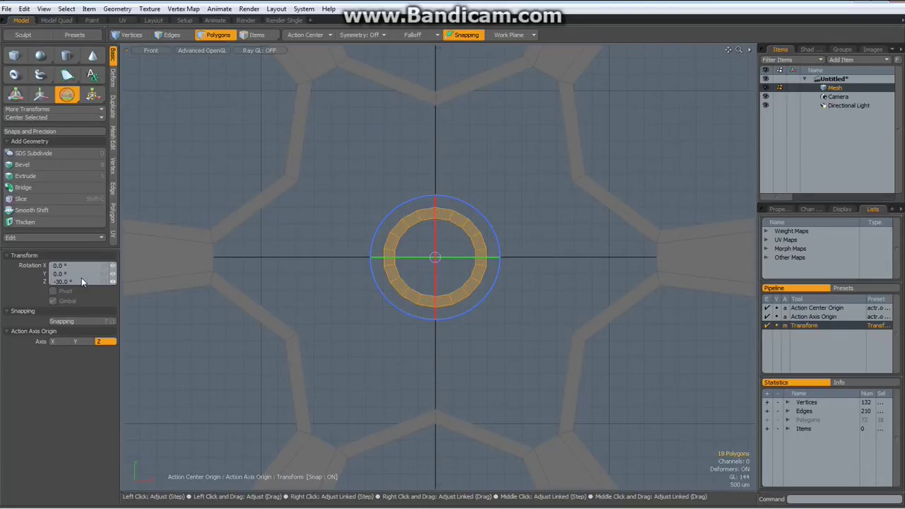
{"action": "key", "text": "space"}
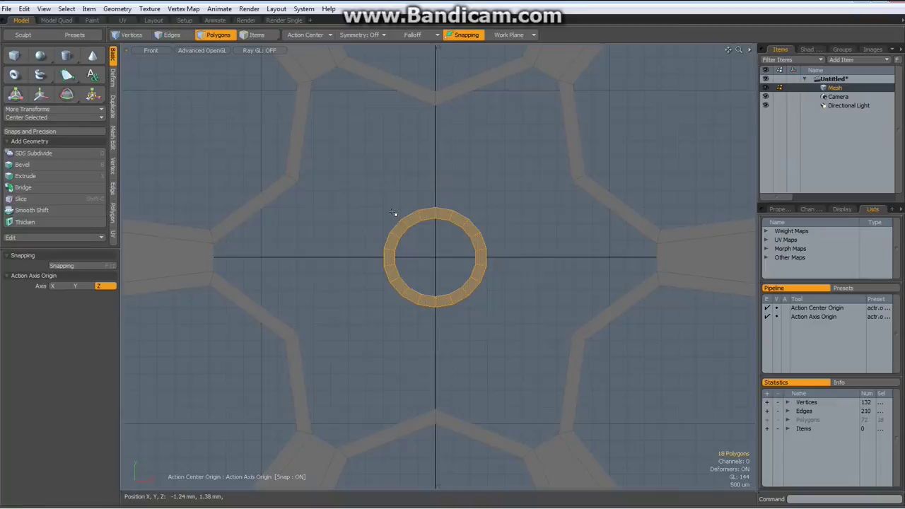
- Bridge the centre ring's outer loop to the star outline with Reverse Direction enabled
{"action": "key", "text": "2"}
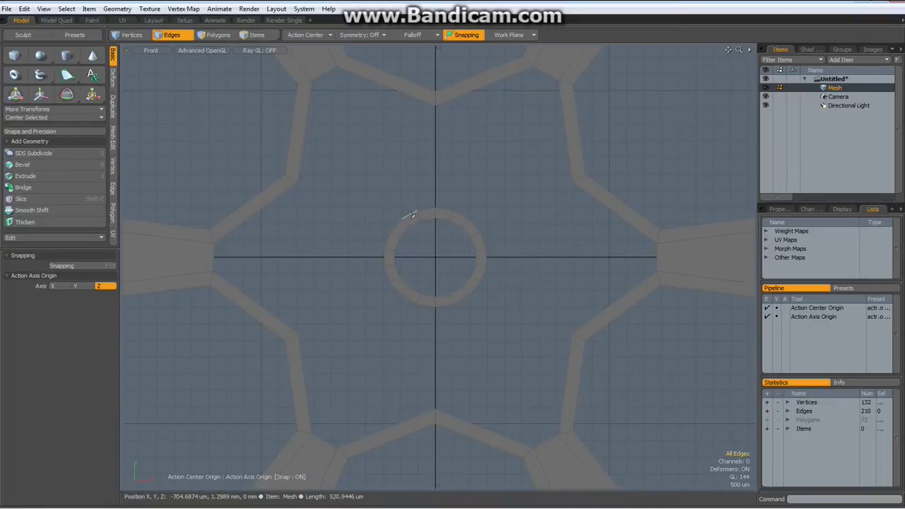
{"action": "double_click", "coordinate": [409, 215]}
{"action": "double_click", "coordinate": [422, 102], "text": "shift"}
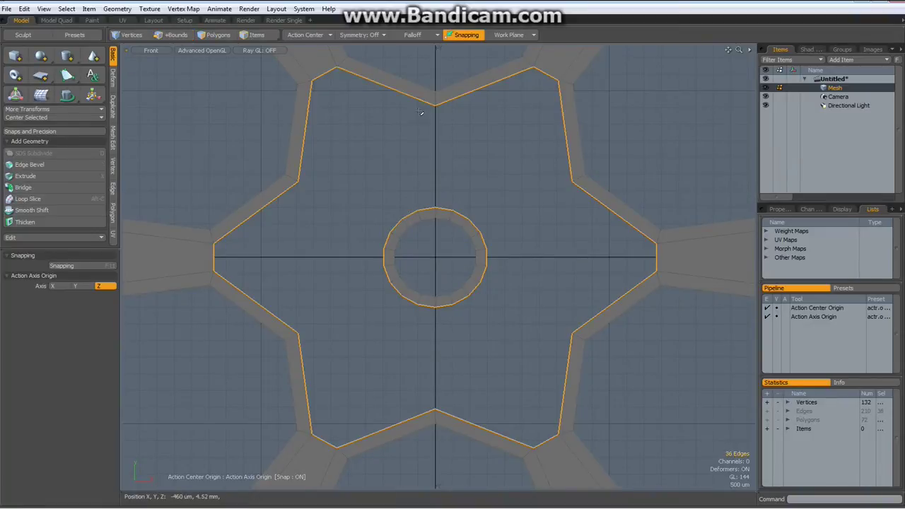
{"action": "left_click", "coordinate": [57, 187]}
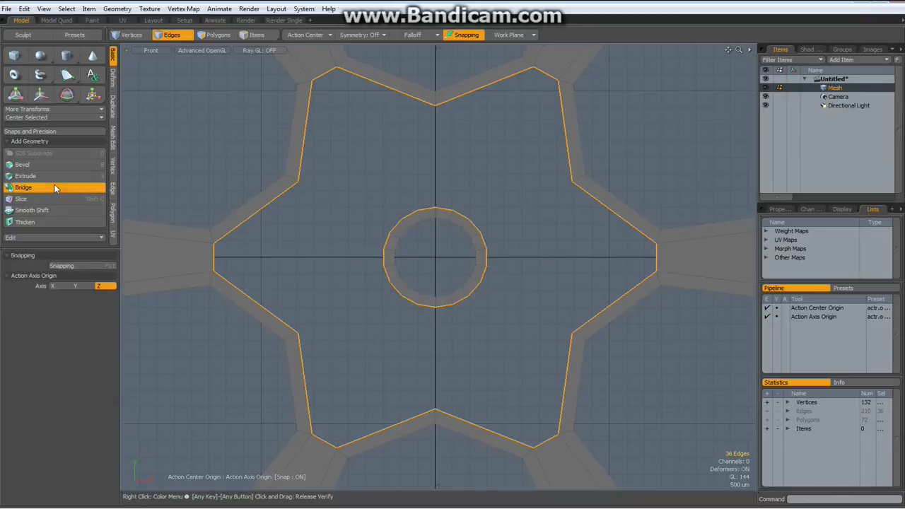
{"action": "left_click", "coordinate": [155, 124]}
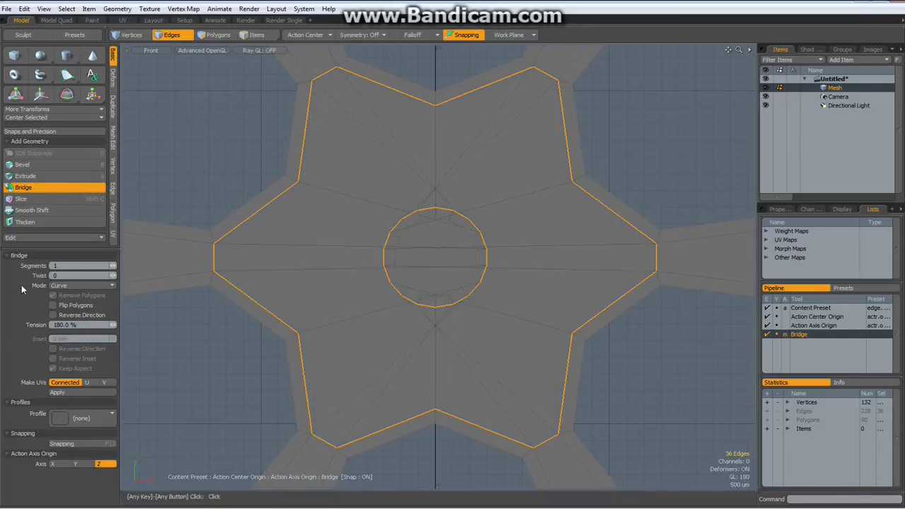
{"action": "left_click", "coordinate": [54, 315]}
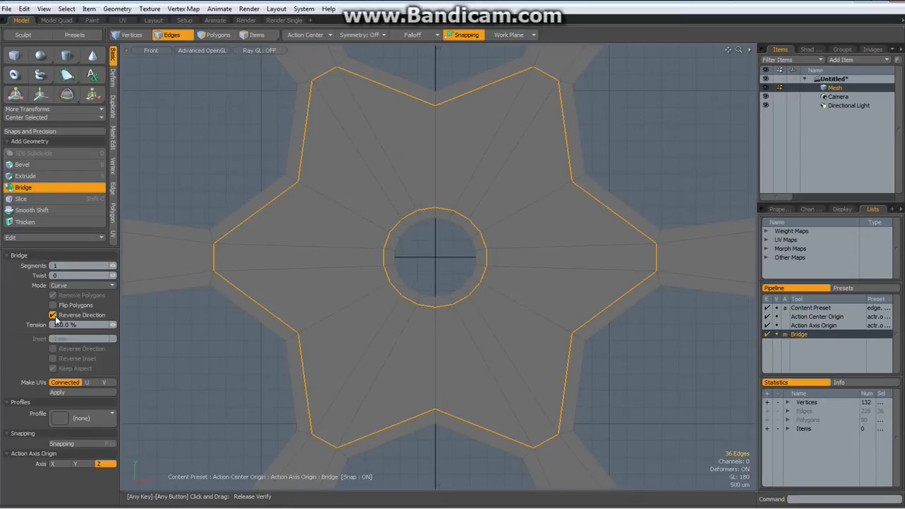
{"action": "key", "text": "space"}
- Recentre the view and select the chambers' outer boundary edge loop
{"action": "left_click", "coordinate": [176, 166]}
{"action": "scroll", "coordinate": [194, 175], "scroll_direction": "down", "scroll_amount": 3}
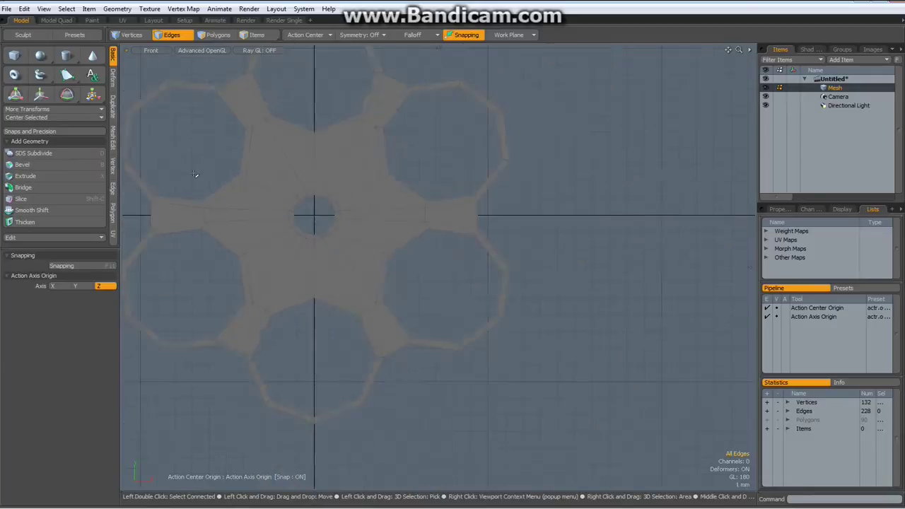
{"action": "left_click_drag", "start_coordinate": [234, 218], "coordinate": [314, 271], "text": "alt"}
{"action": "key", "text": "2"}
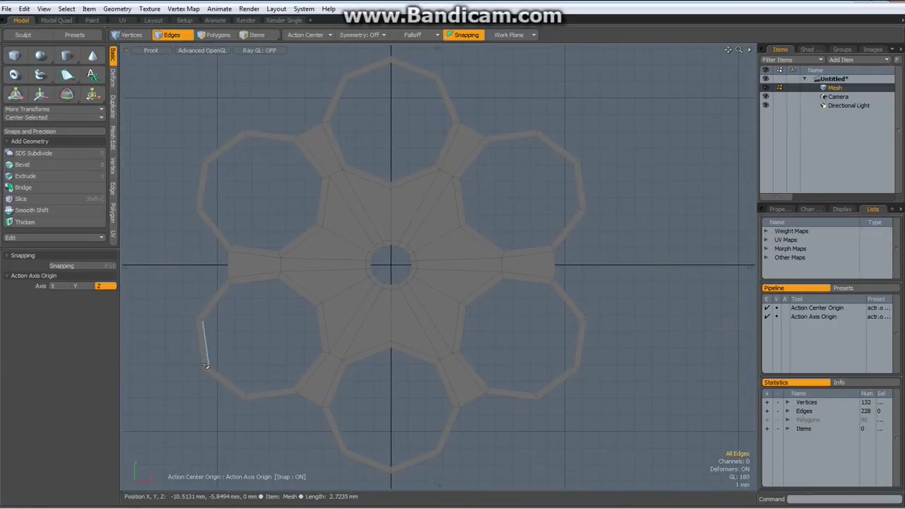
{"action": "double_click", "coordinate": [198, 358]}
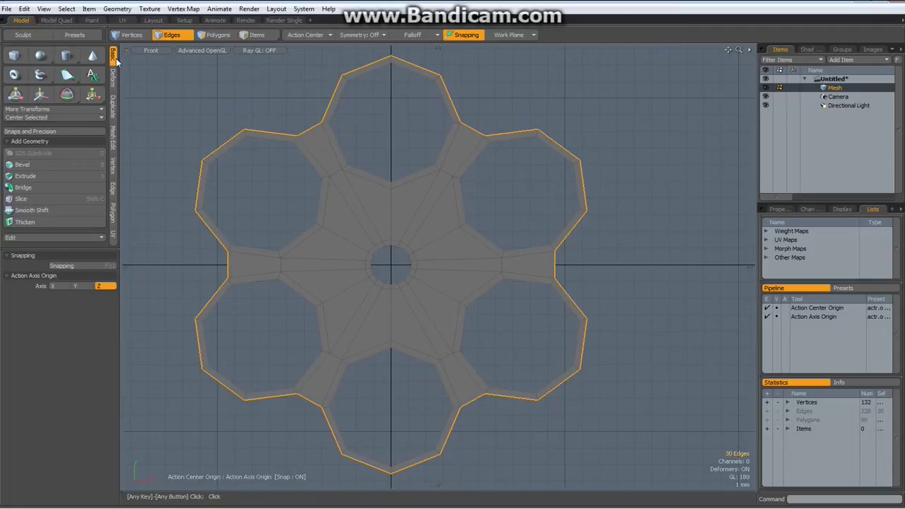
- Create an 18-sided disc of 13.5 mm radius around the chamber pattern
{"action": "left_click", "coordinate": [67, 56]}
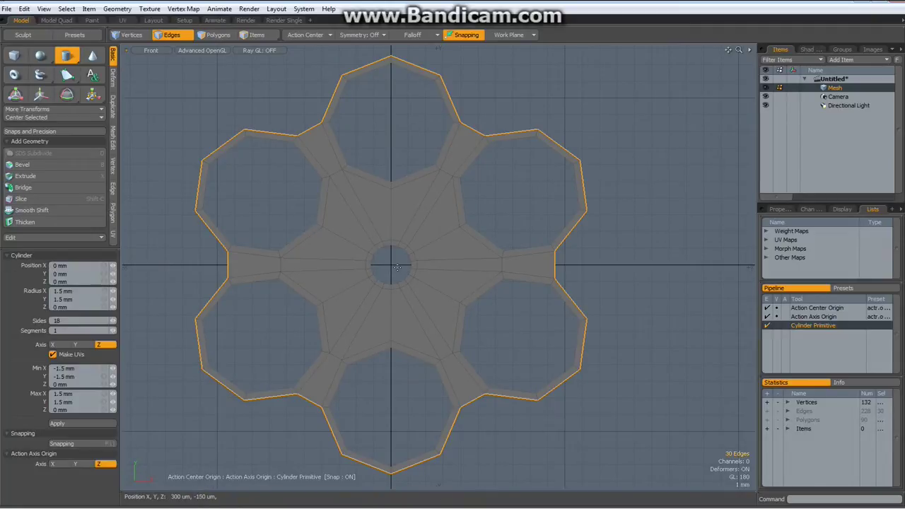
{"action": "left_click_drag", "start_coordinate": [390, 265], "coordinate": [632, 484]}
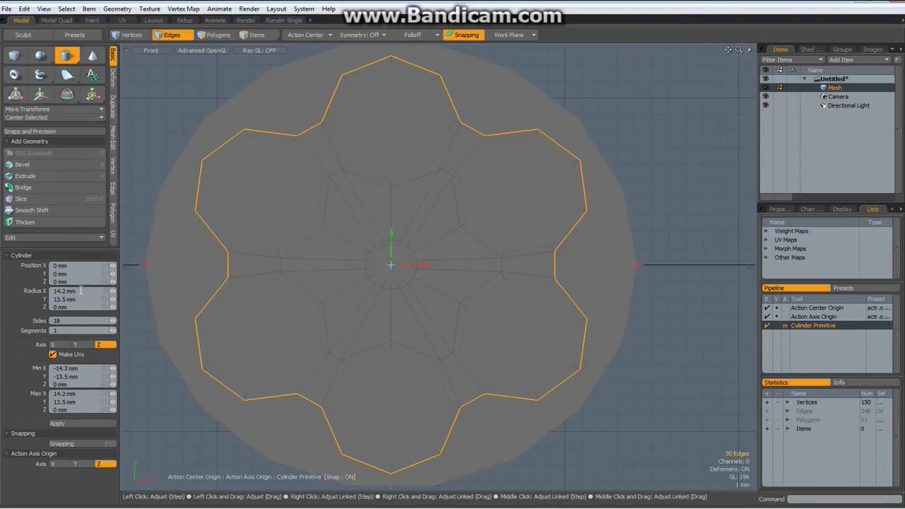
{"action": "left_click", "coordinate": [80, 291]}
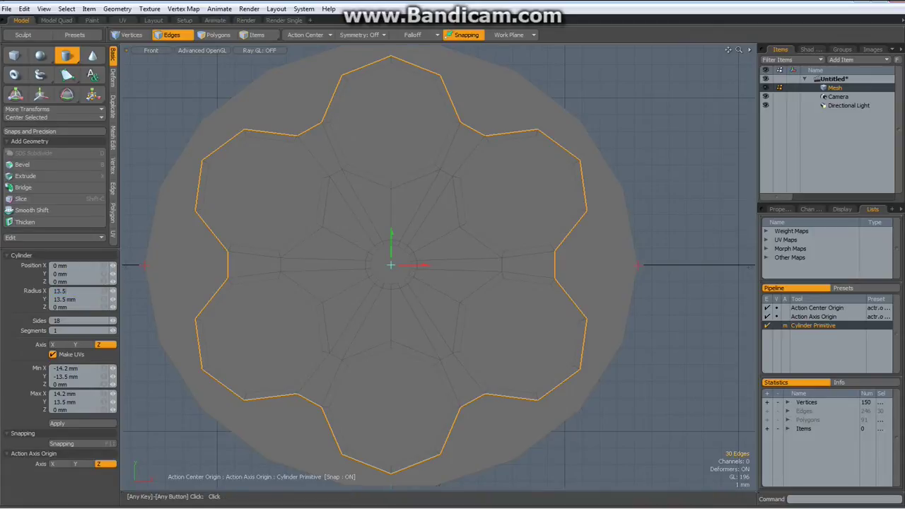
{"action": "type", "text": "13.5"}
{"action": "key", "text": "Return"}
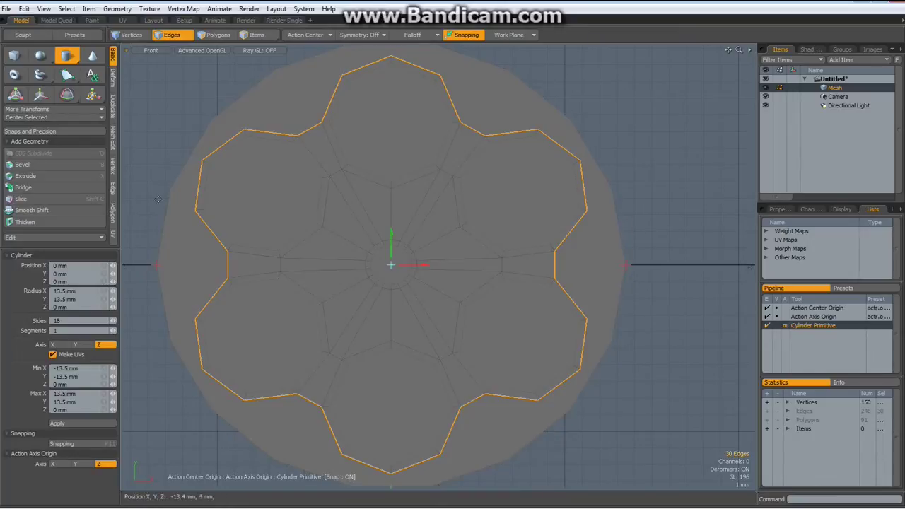
{"action": "key", "text": "space"}
- Inset the large disc's face by about 290 µm to leave a thin outer rim
{"action": "key", "text": "3"}
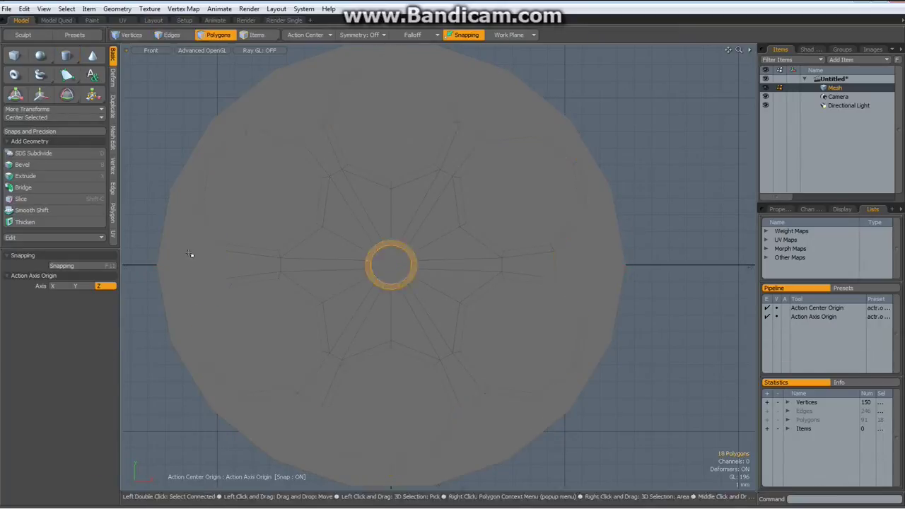
{"action": "left_click", "coordinate": [188, 255]}
{"action": "key", "text": "b"}
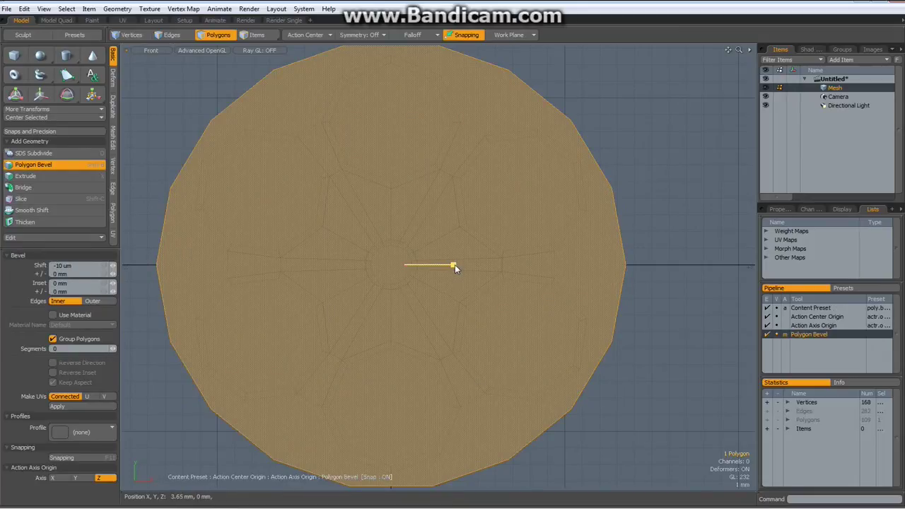
{"action": "left_click_drag", "start_coordinate": [454, 265], "coordinate": [428, 265]}
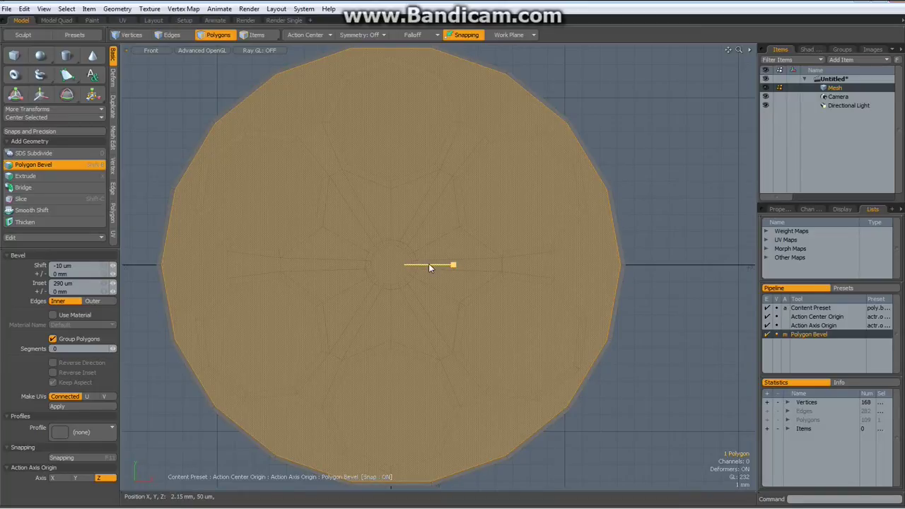
{"action": "key", "text": "Escape"}
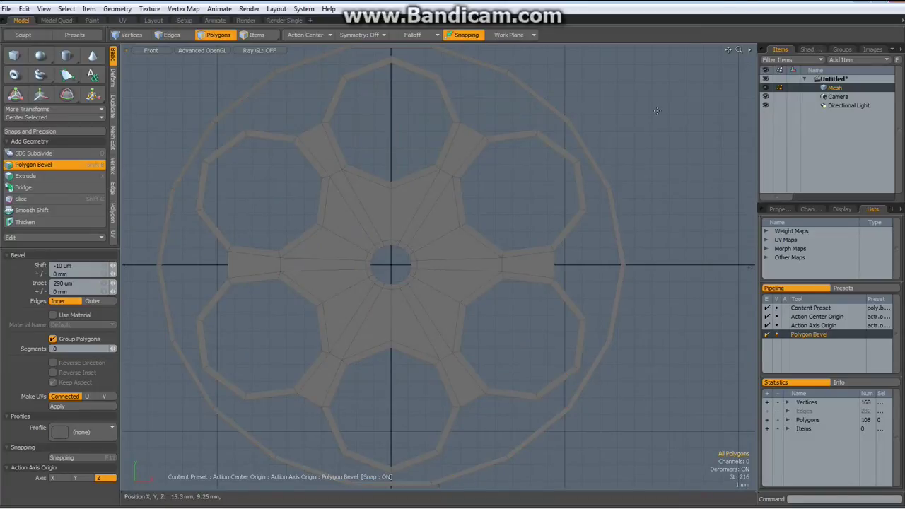
{"action": "scroll", "coordinate": [524, 269], "scroll_direction": "down", "scroll_amount": 2}
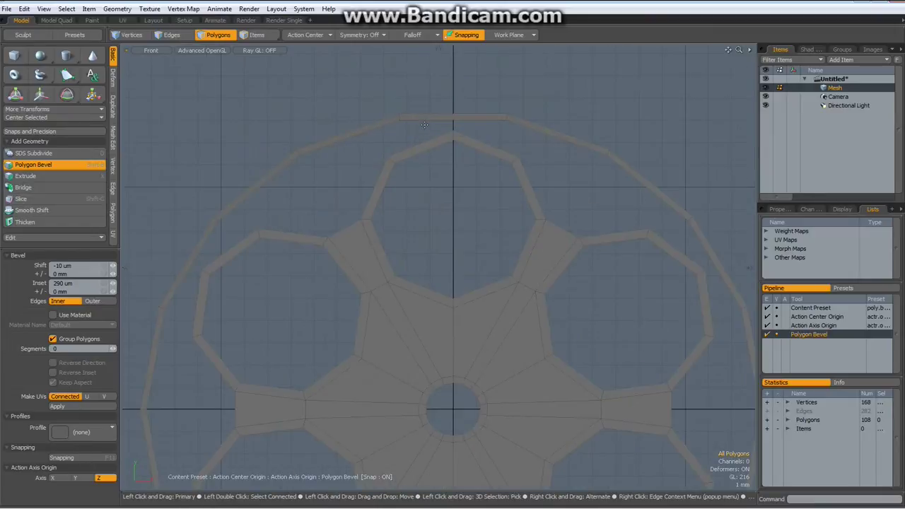
- Finish the bevel and rotate the outer ring of polygons -30° about the centre
{"action": "scroll", "coordinate": [455, 116], "scroll_direction": "up", "scroll_amount": 3}
{"action": "key", "text": "space"}
{"action": "double_click", "coordinate": [458, 117]}
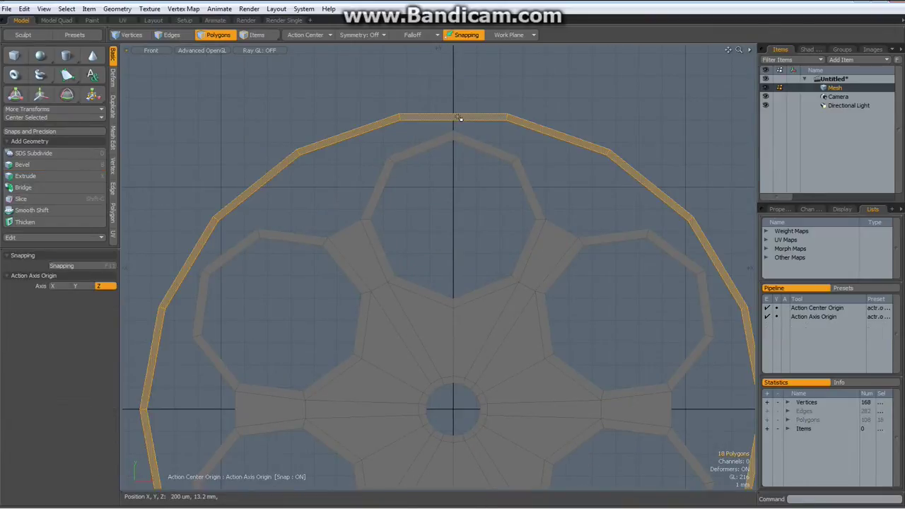
{"action": "key", "text": "e"}
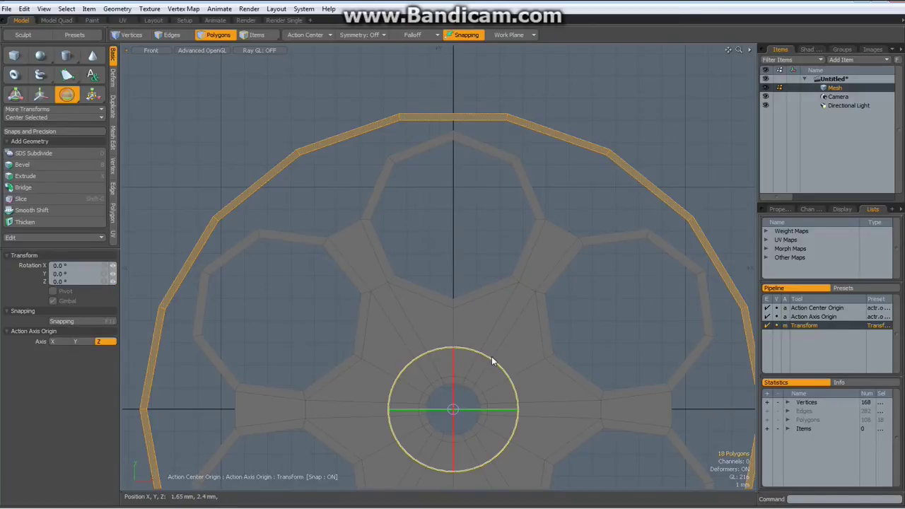
{"action": "left_click_drag", "start_coordinate": [493, 359], "coordinate": [607, 326], "text": "ctrl"}
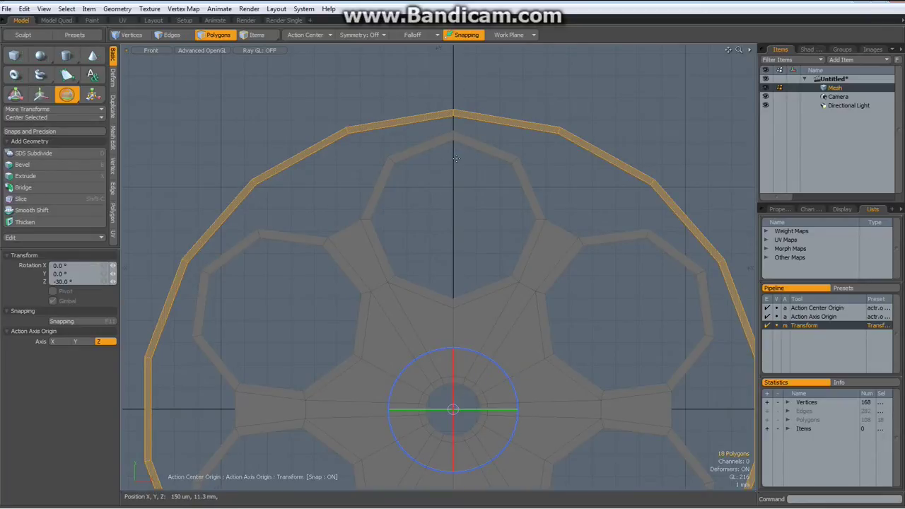
- Try bridging the outer ring's inner edge loop to the chamber outline, then undo and cancel it
{"action": "key", "text": "2"}
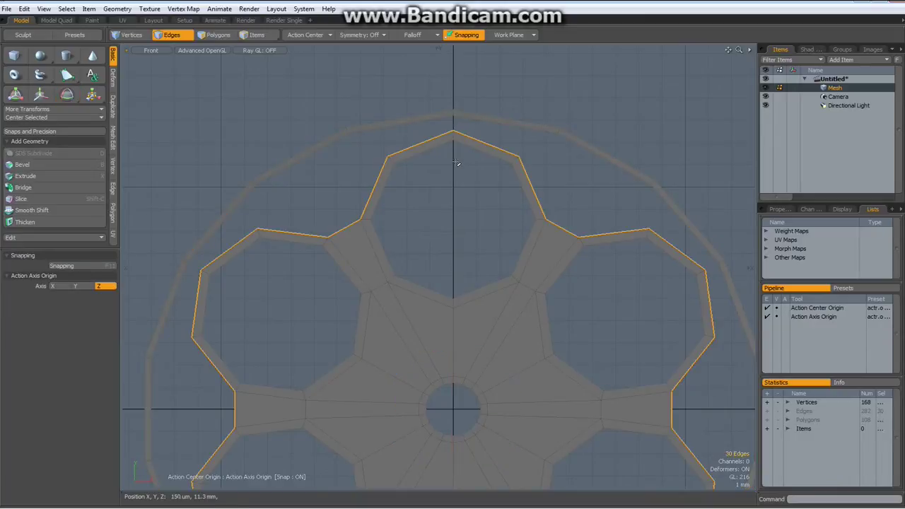
{"action": "double_click", "coordinate": [404, 127], "text": "shift"}
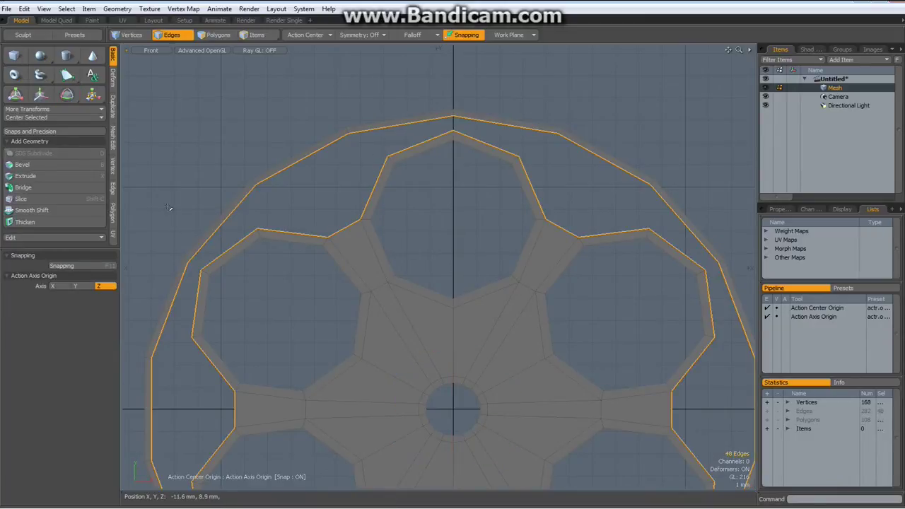
{"action": "left_click", "coordinate": [40, 188]}
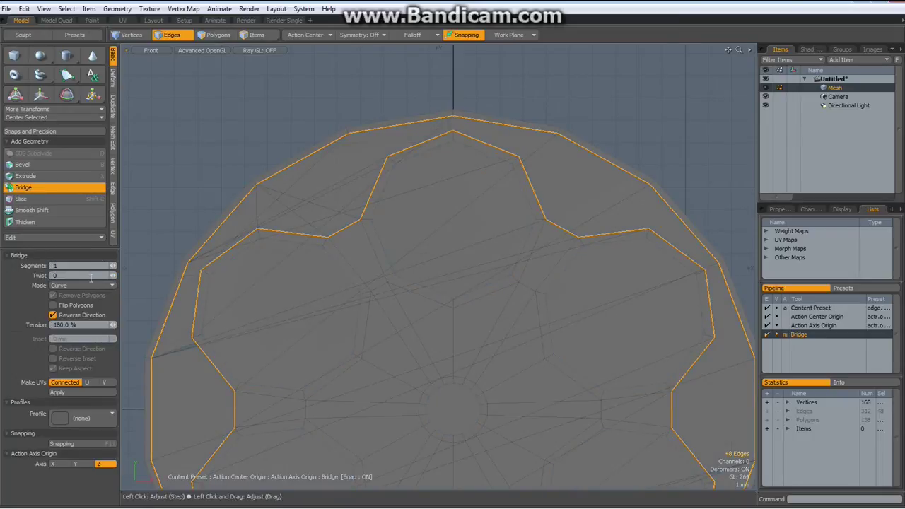
{"action": "left_click", "coordinate": [83, 315]}
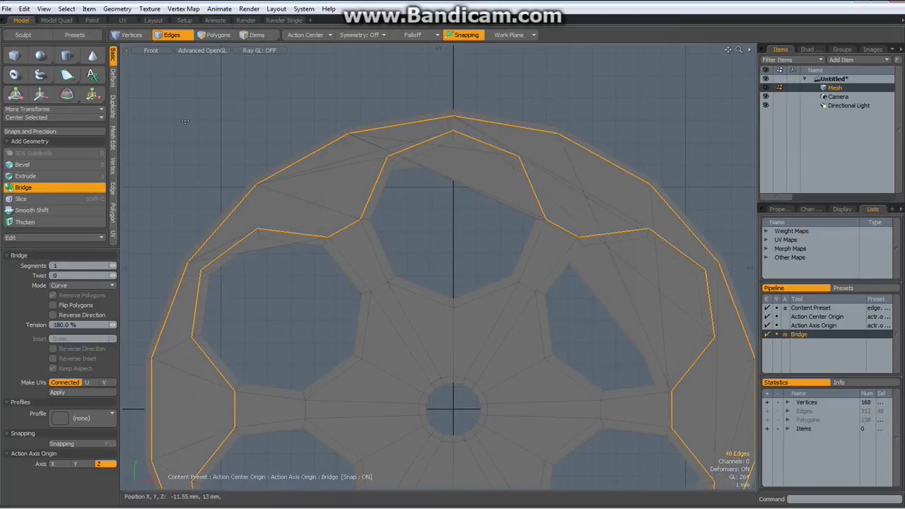
{"action": "scroll", "coordinate": [184, 120], "scroll_direction": "down", "scroll_amount": 2}
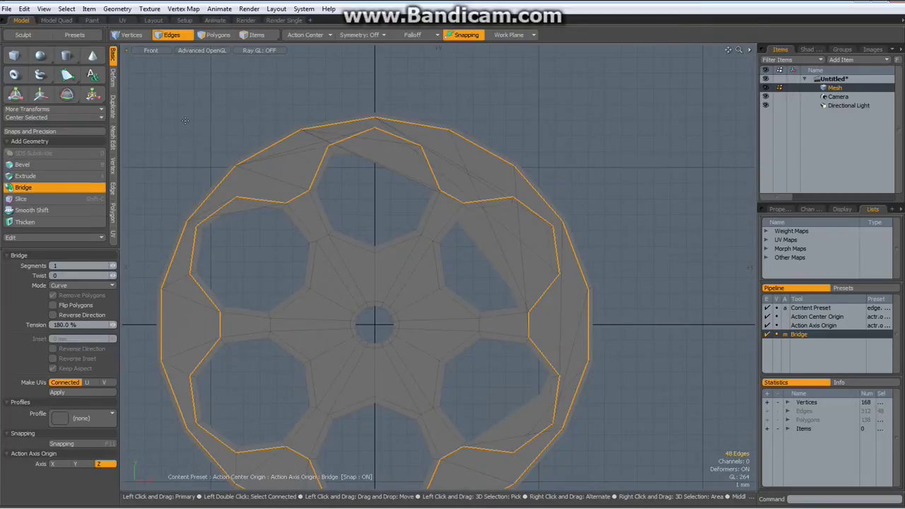
{"action": "key", "text": "ctrl+z"}
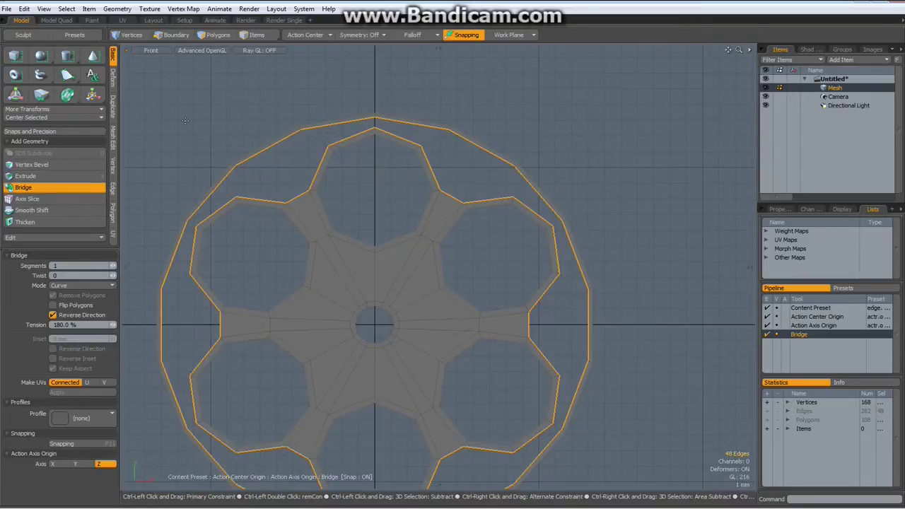
{"action": "key", "text": "space"}
- Delete the outer ring's polygons, leaving 90 polygons around the chambers
{"action": "key", "text": "3"}
{"action": "double_click", "coordinate": [319, 126]}
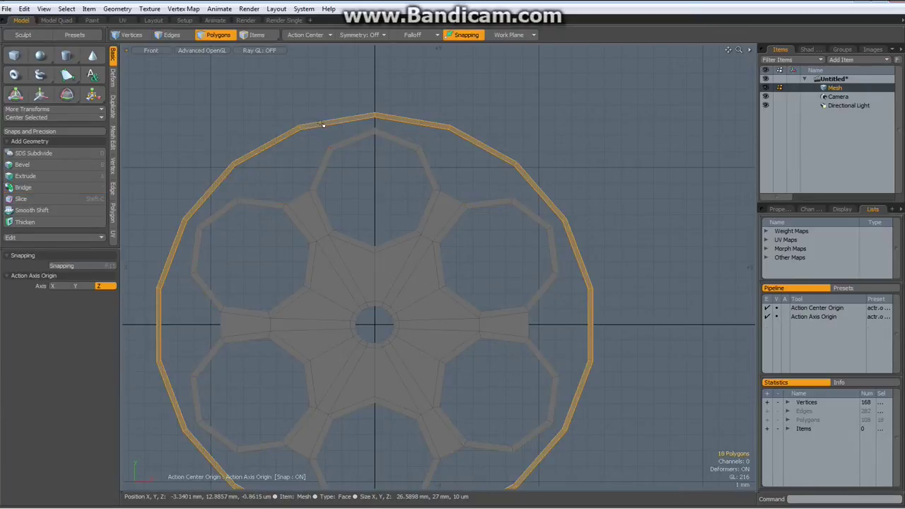
{"action": "key", "text": "Delete"}
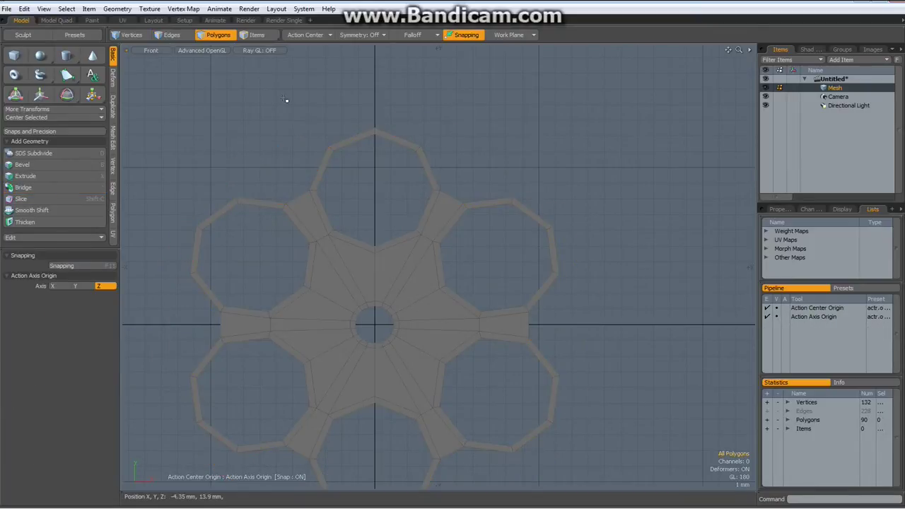
- Create a 30-sided cylinder disc of radius 13.5 mm over the chamber pattern
{"action": "left_click", "coordinate": [66, 55]}
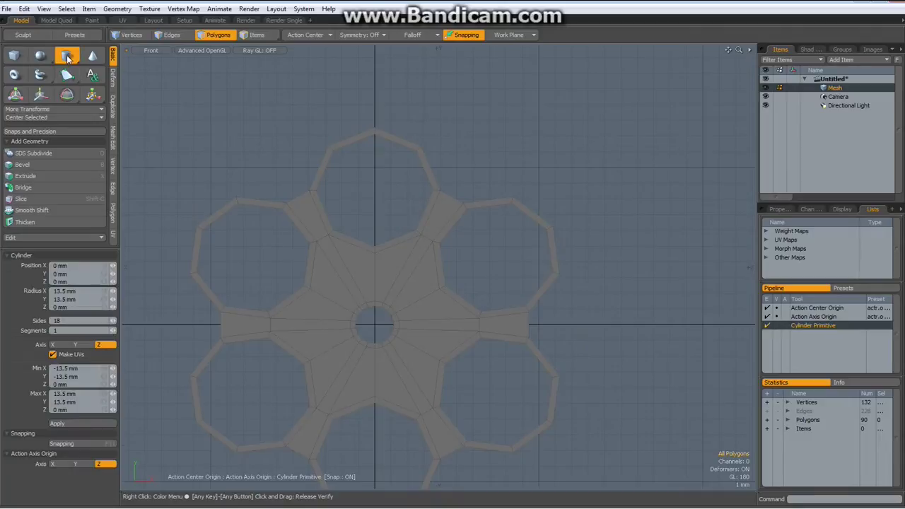
{"action": "left_click", "coordinate": [65, 321]}
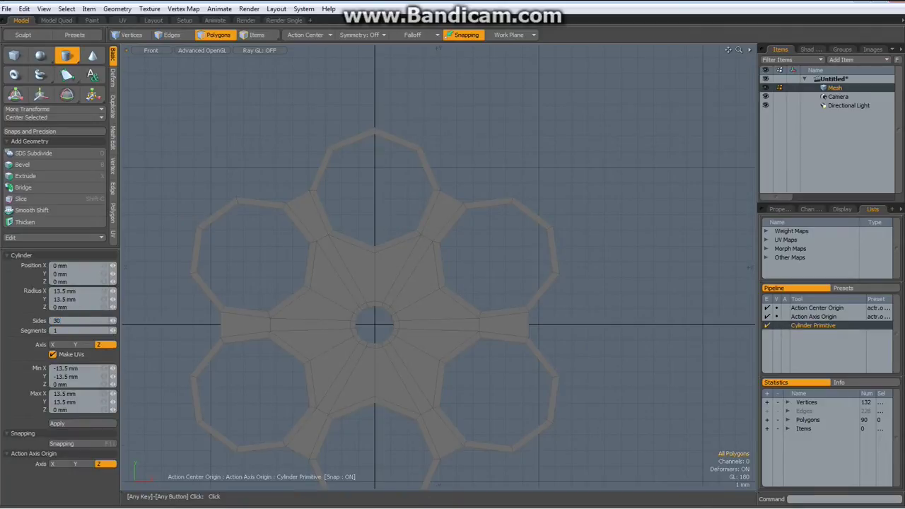
{"action": "left_click", "coordinate": [78, 425]}
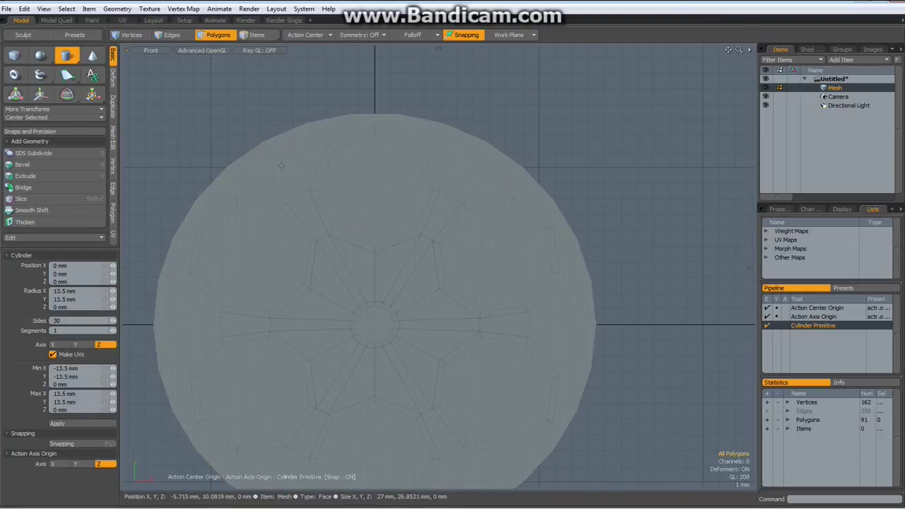
{"action": "key", "text": "space"}
- Select the disc's face and begin a polygon bevel on it
{"action": "left_click", "coordinate": [288, 152]}
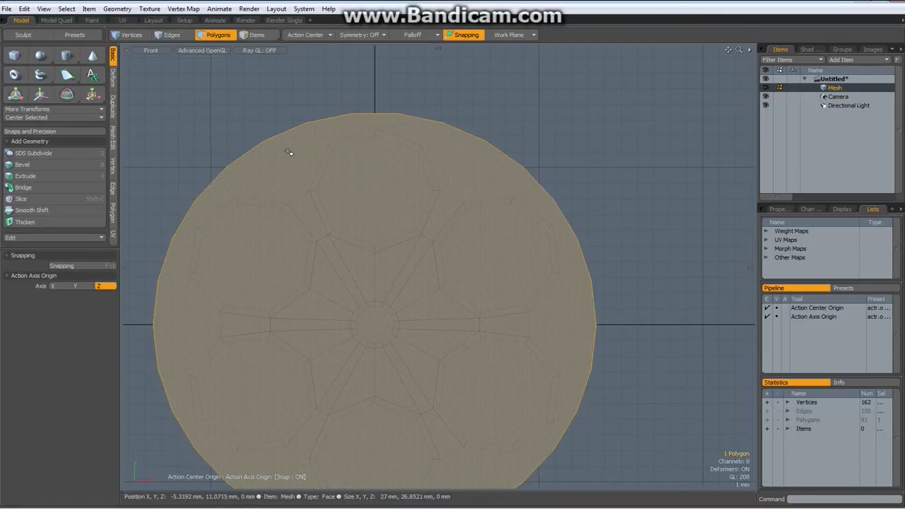
{"action": "key", "text": "b"}
{"action": "left_click", "coordinate": [289, 152]}
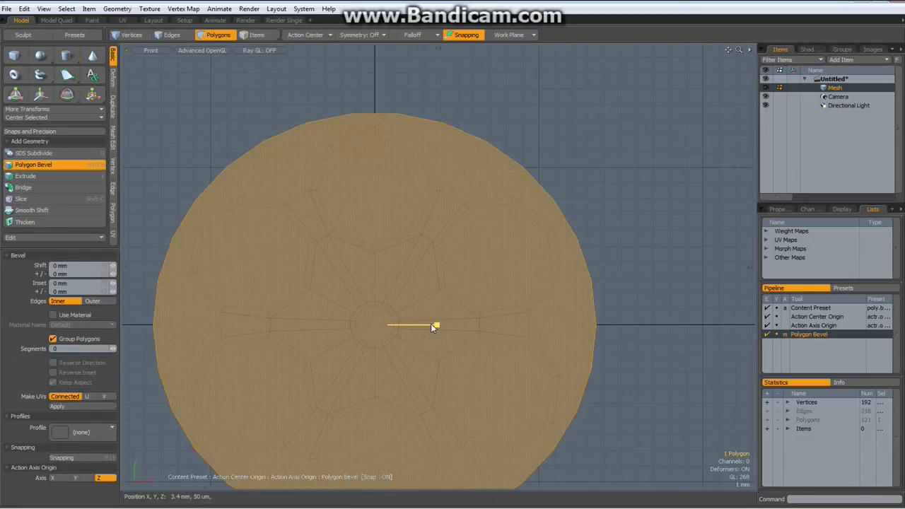
- Inset the centre disc slightly and delete it to open a hub hole
{"action": "left_click_drag", "start_coordinate": [436, 325], "coordinate": [439, 326]}
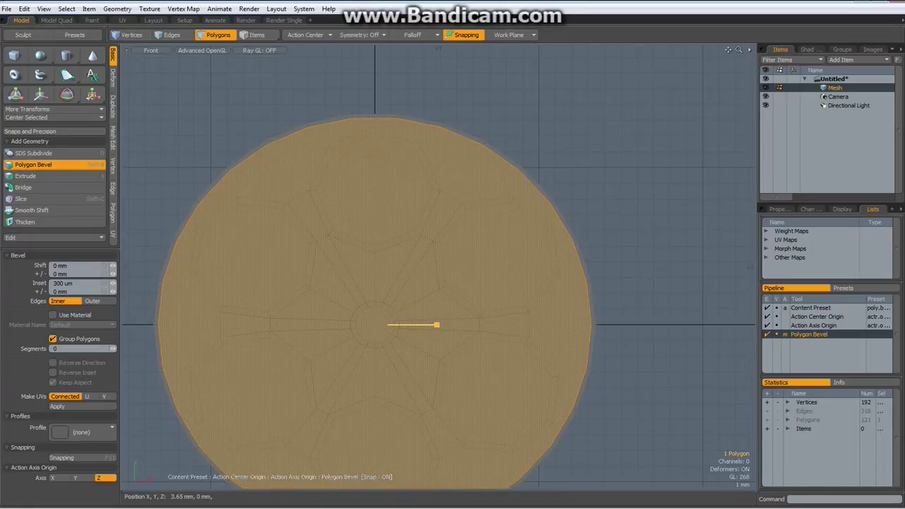
{"action": "key", "text": "Delete"}
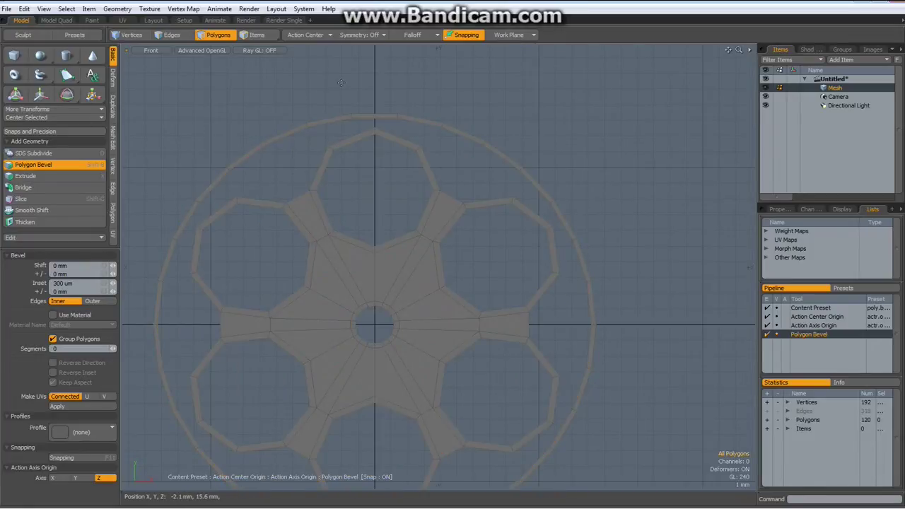
{"action": "key", "text": "space"}
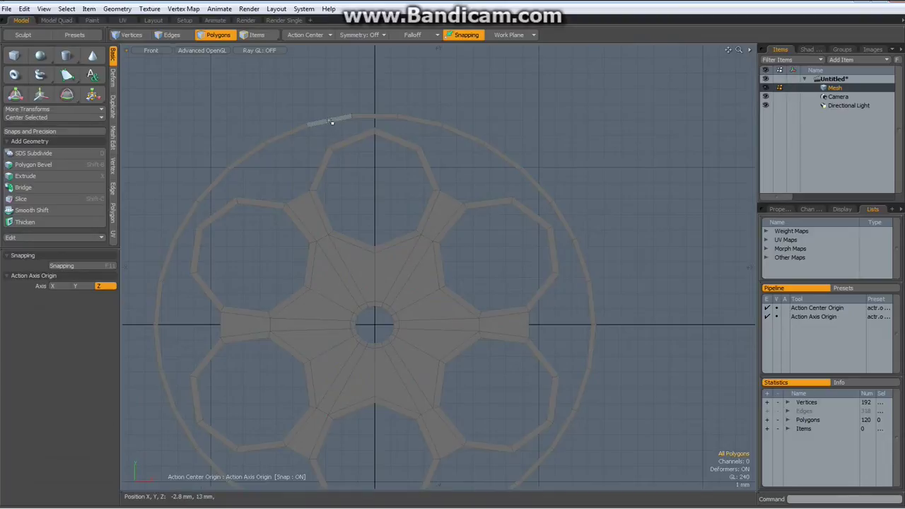
- Rotate the outer rim ring -30° in Z about the centre
{"action": "double_click", "coordinate": [331, 122]}
{"action": "key", "text": "e"}
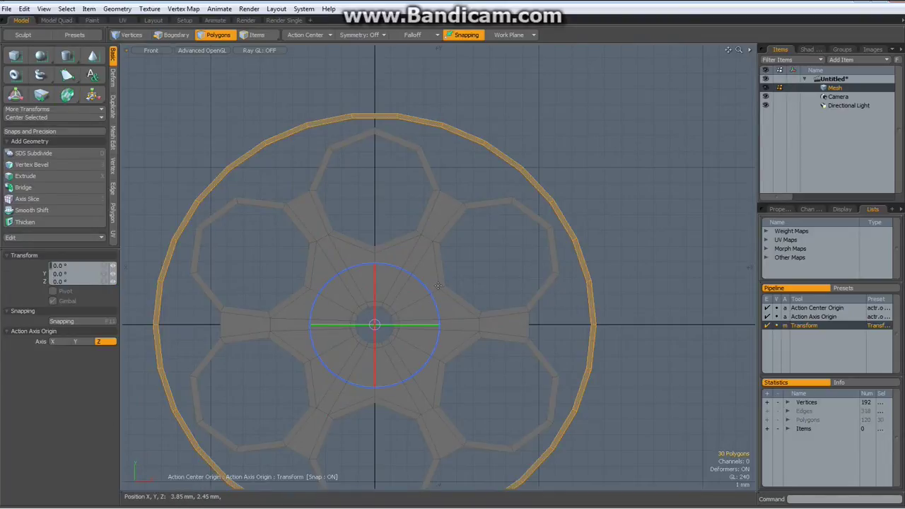
{"action": "left_click_drag", "start_coordinate": [430, 295], "coordinate": [497, 300]}
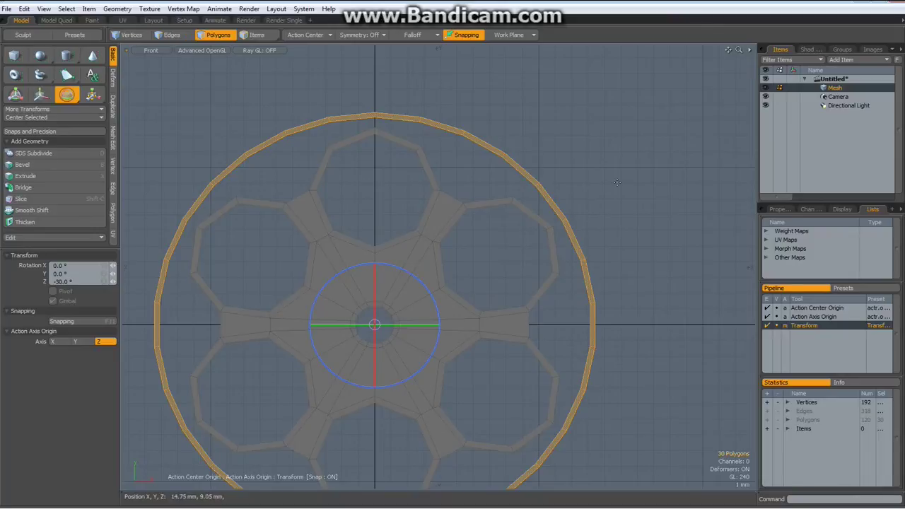
{"action": "key", "text": "space"}
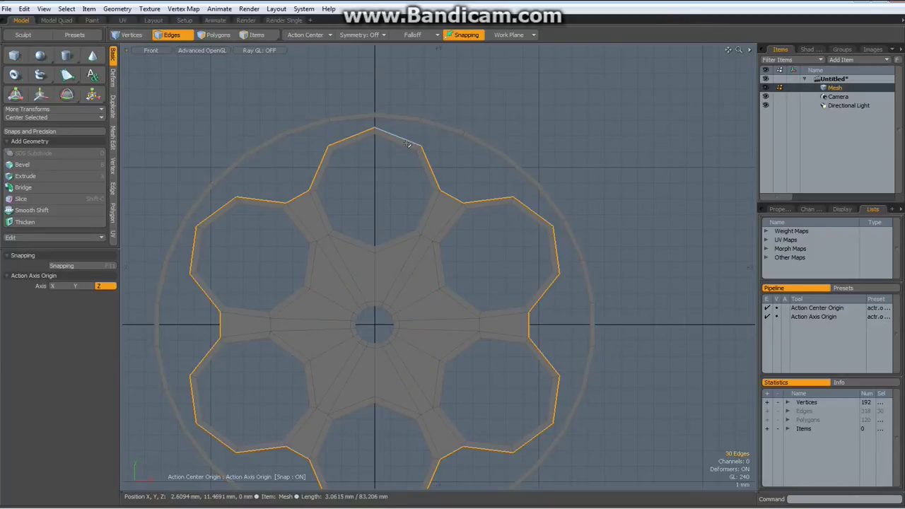
- Bridge the 30-sided rim to the chamber outlines to fill the gap
{"action": "key", "text": "2"}
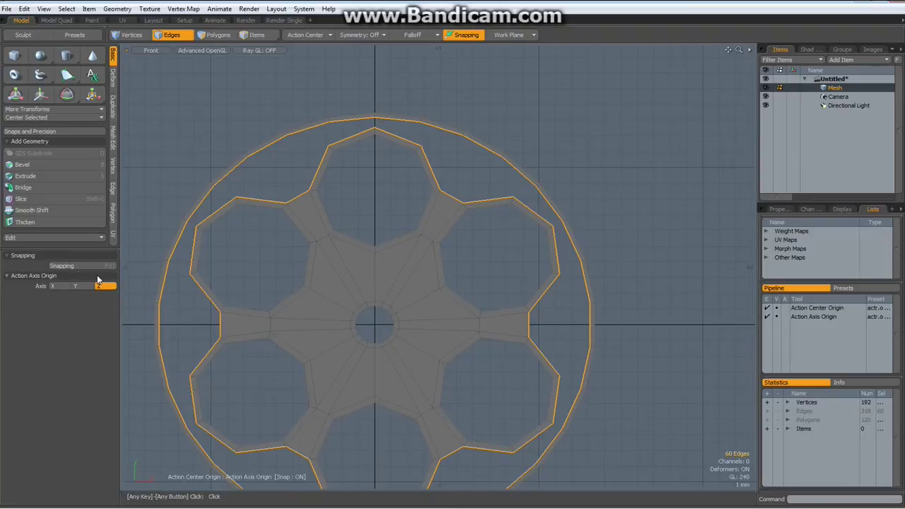
{"action": "left_click", "coordinate": [34, 187]}
{"action": "key", "text": "space"}
{"action": "left_click", "coordinate": [199, 113]}
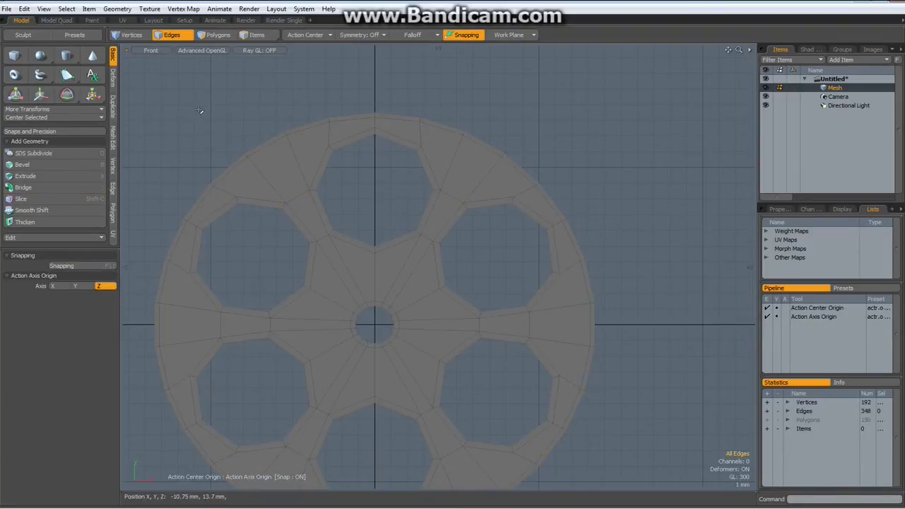
- Switch the viewport to Perspective and orbit around the wheel
{"action": "middle_click_drag", "start_coordinate": [195, 135], "coordinate": [261, 73]}
{"action": "scroll", "coordinate": [261, 74], "scroll_direction": "down", "scroll_amount": 2}
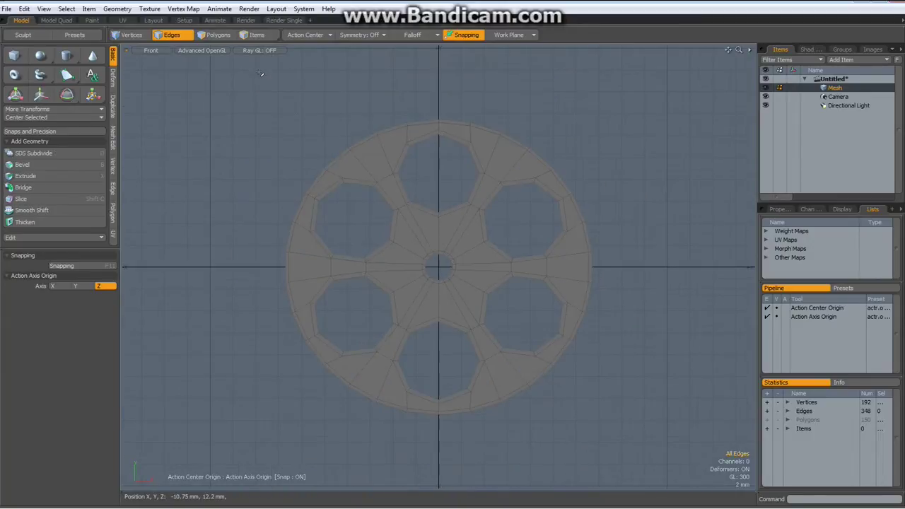
{"action": "key", "text": "ctrl+space"}
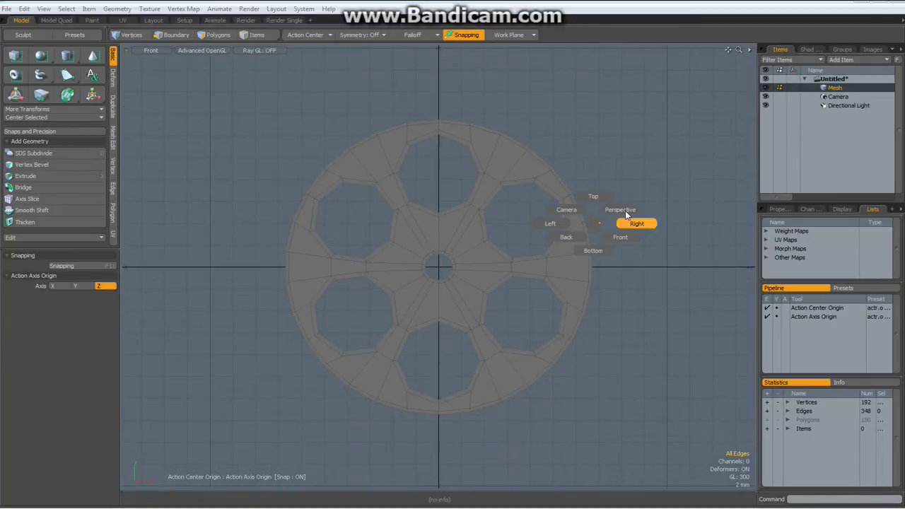
{"action": "left_click", "coordinate": [617, 210]}
{"action": "left_click_drag", "start_coordinate": [630, 219], "coordinate": [492, 319], "text": "alt"}
- Extrude all wheel polygons about 23.85 mm along Z into a solid 396-polygon cylinder
{"action": "key", "text": "2"}
{"action": "key", "text": "3"}
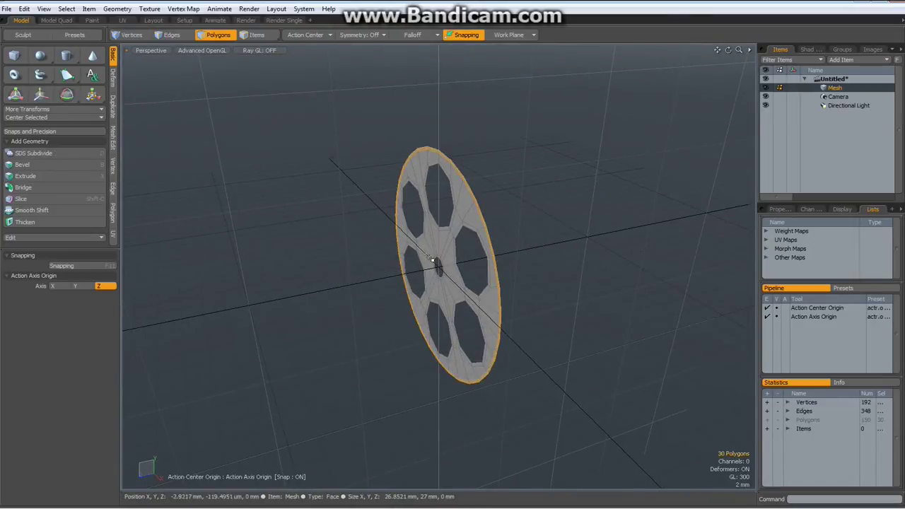
{"action": "double_click", "coordinate": [444, 255]}
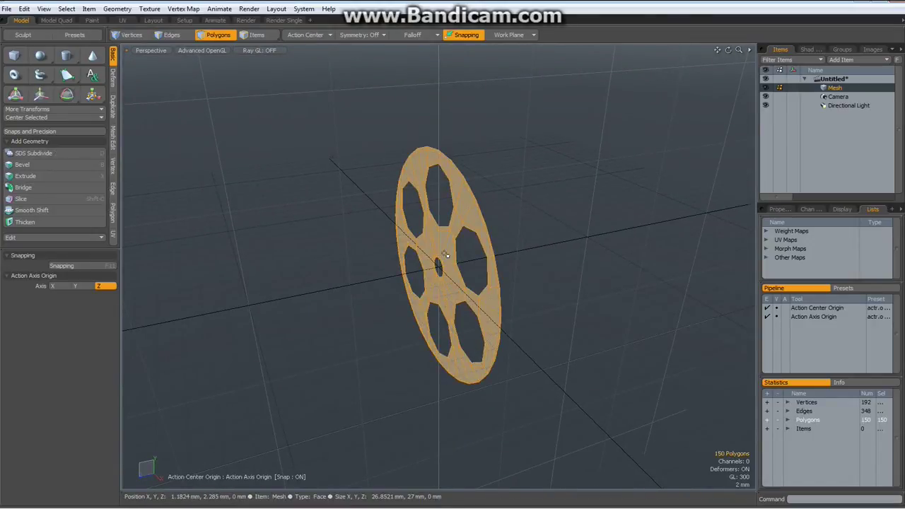
{"action": "key", "text": "shift+x"}
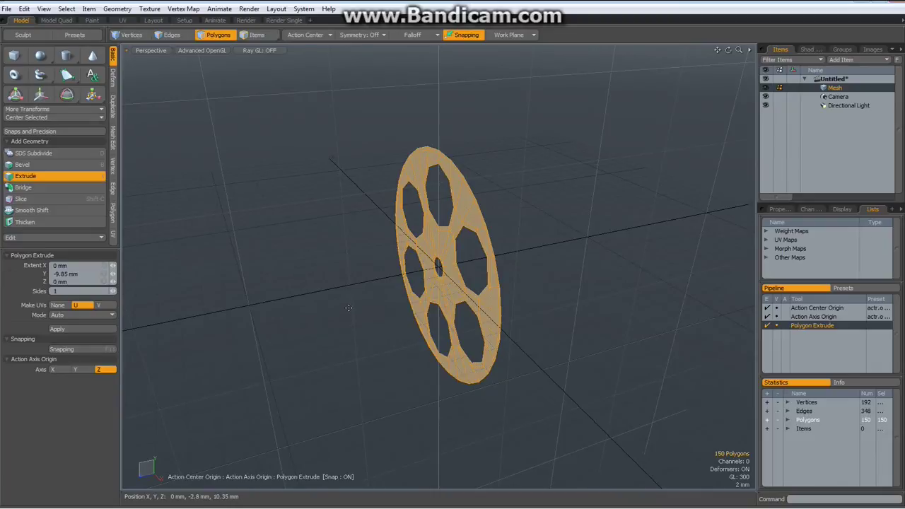
{"action": "left_click_drag", "start_coordinate": [395, 278], "coordinate": [609, 263]}
{"action": "left_click_drag", "start_coordinate": [644, 225], "coordinate": [612, 235]}
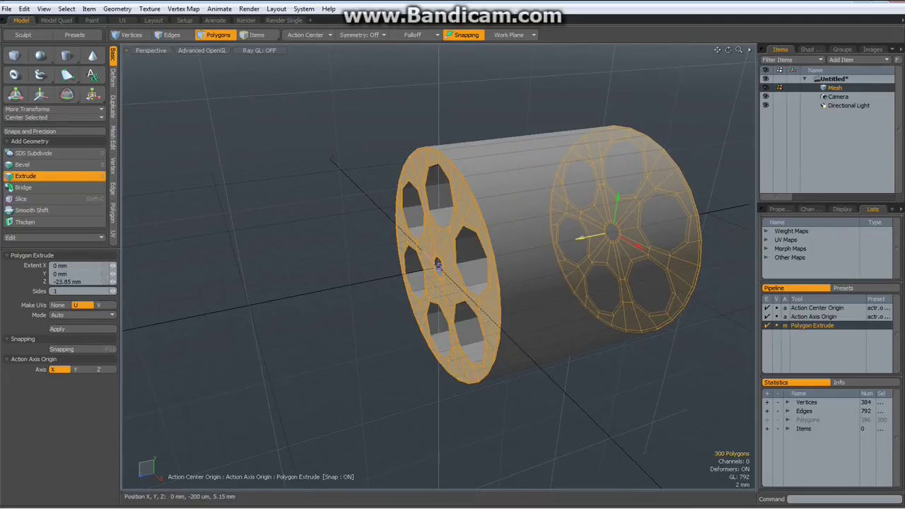
{"action": "key", "text": "space"}
{"action": "left_click", "coordinate": [537, 425]}
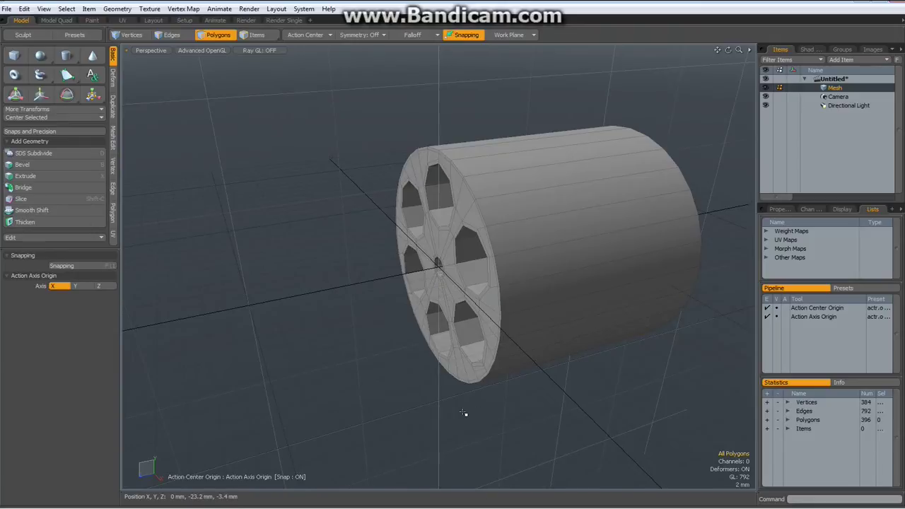
- Centre the whole cylinder mesh on the origin on all axes
{"action": "left_click_drag", "start_coordinate": [463, 413], "coordinate": [453, 244], "text": "alt"}
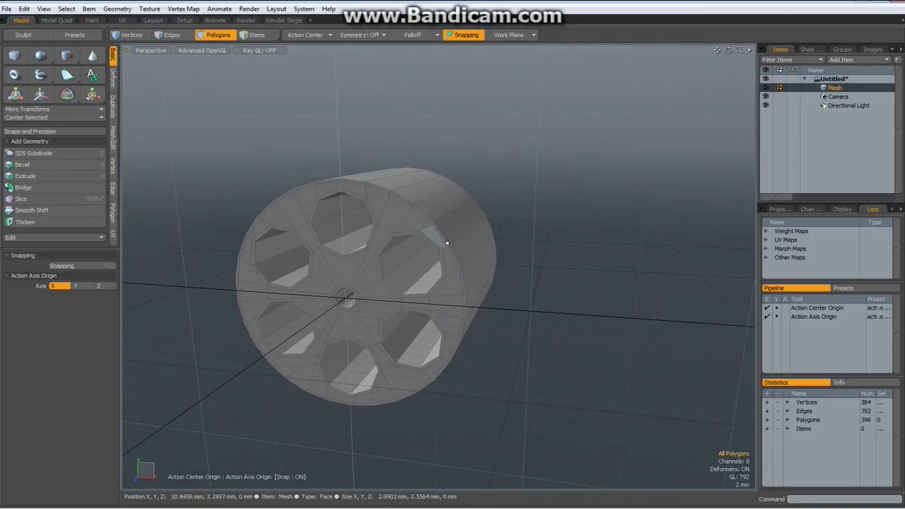
{"action": "double_click", "coordinate": [450, 234]}
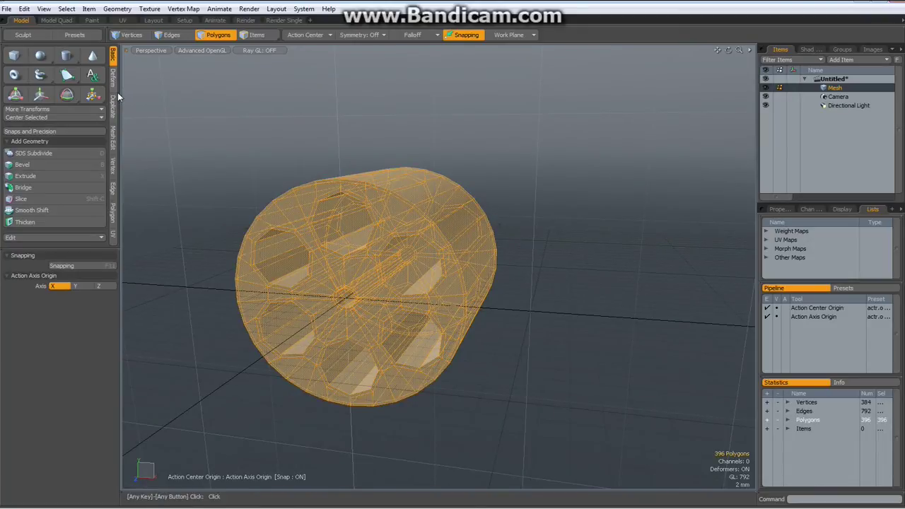
{"action": "left_click", "coordinate": [39, 118]}
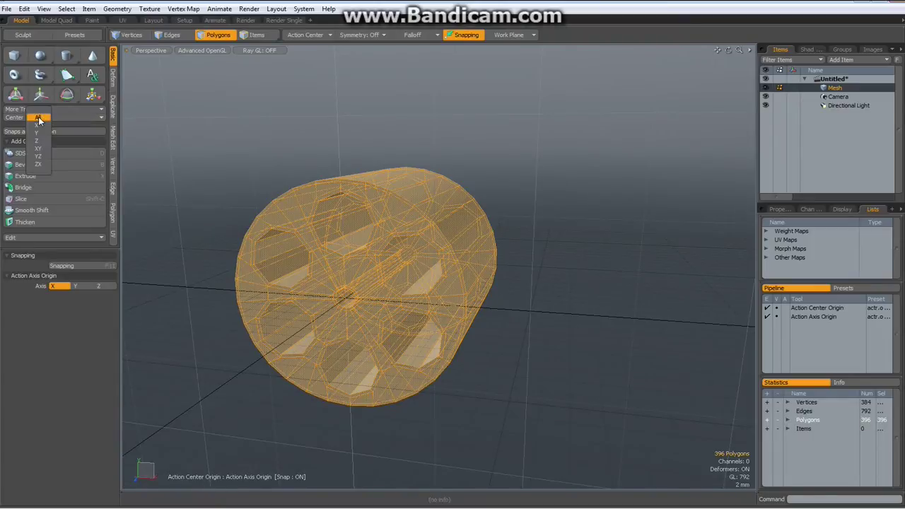
{"action": "left_click", "coordinate": [39, 117]}
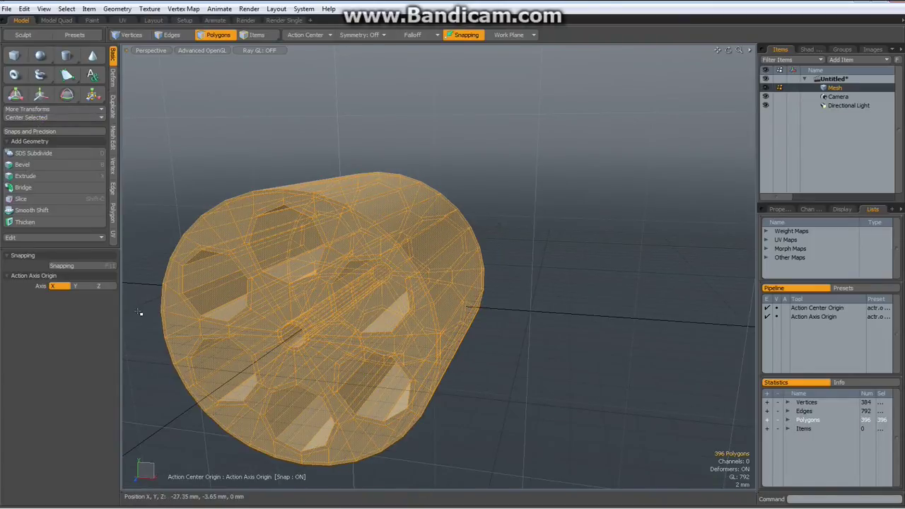
- Select six evenly spaced faces around the cylinder's front rim
{"action": "key", "text": "1"}
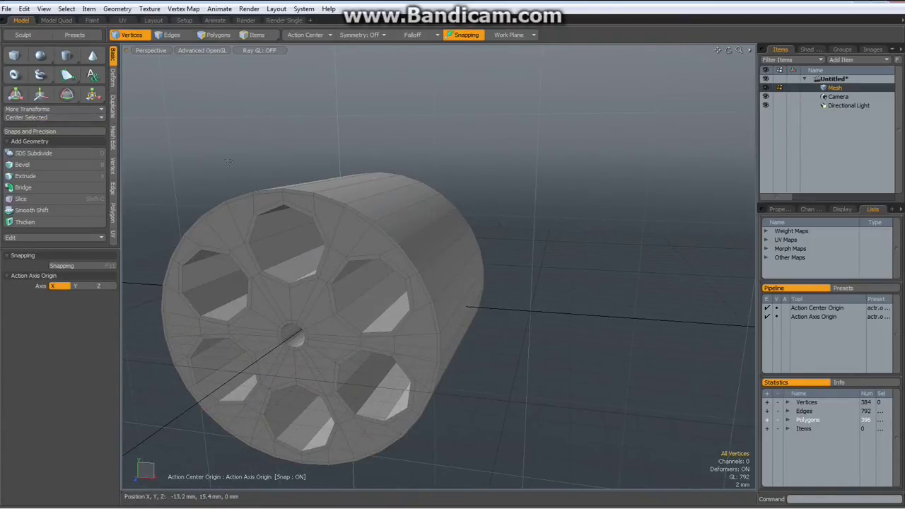
{"action": "key", "text": "3"}
{"action": "left_click", "coordinate": [232, 155]}
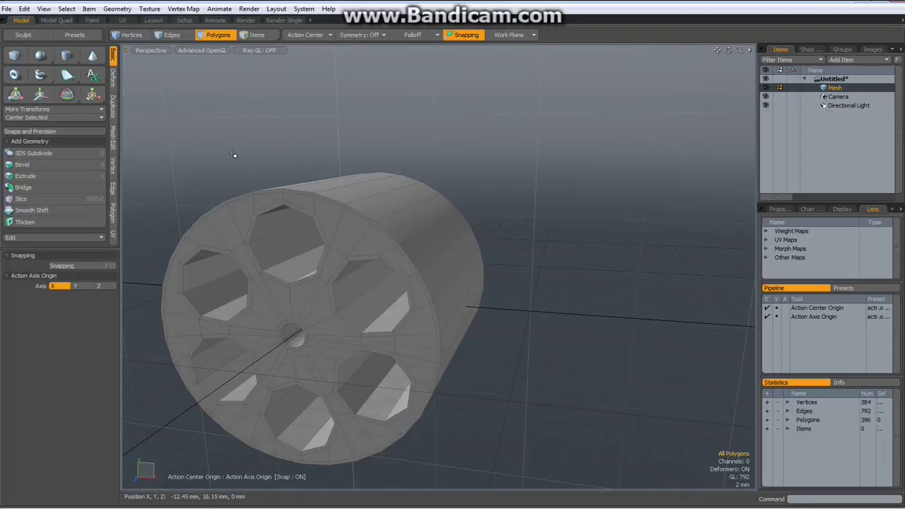
{"action": "scroll", "coordinate": [358, 209], "scroll_direction": "up", "scroll_amount": 3}
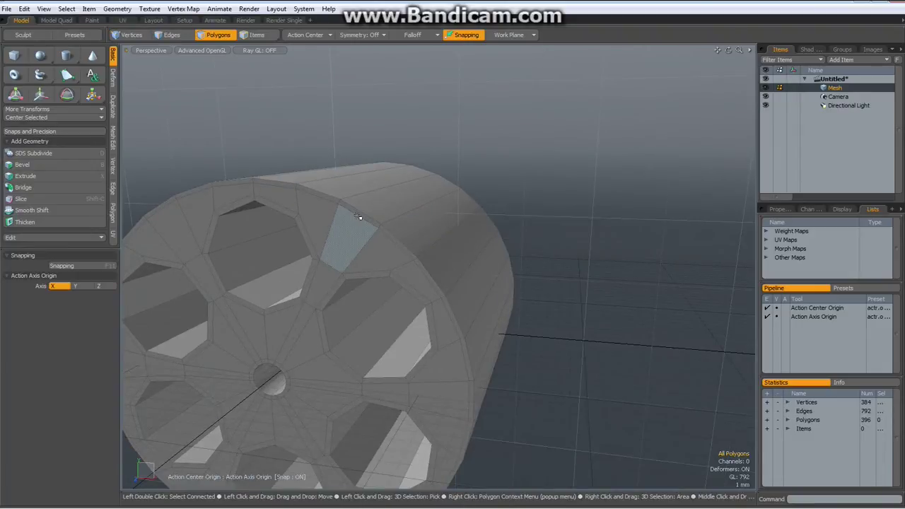
{"action": "left_click", "coordinate": [363, 216]}
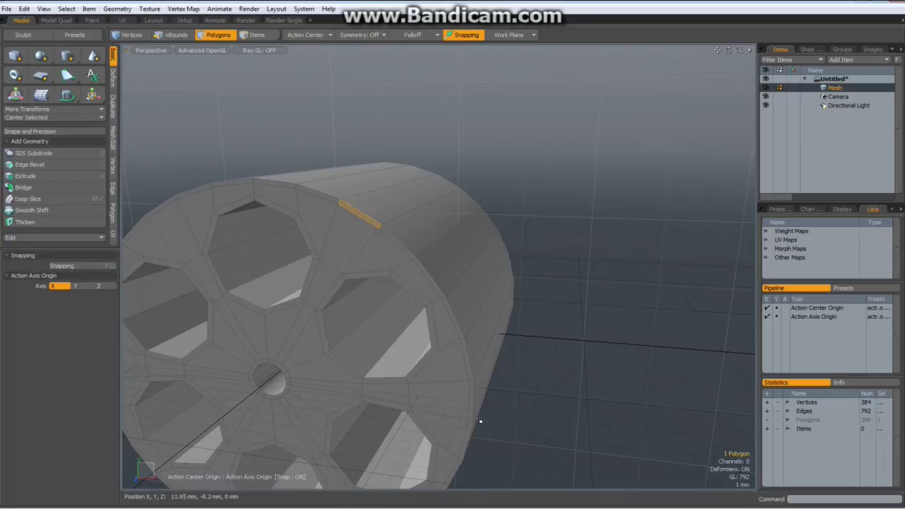
{"action": "left_click", "coordinate": [473, 402], "text": "shift"}
{"action": "scroll", "coordinate": [586, 357], "scroll_direction": "down", "scroll_amount": 5}
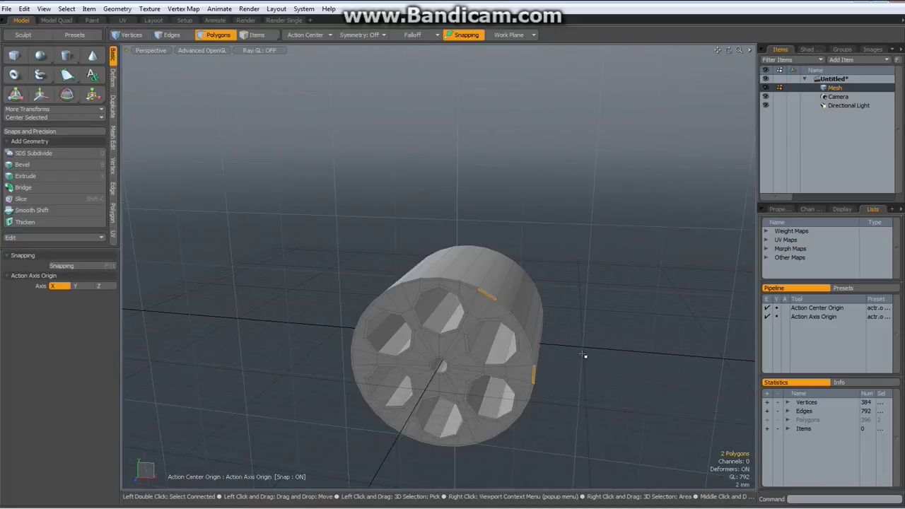
{"action": "scroll", "coordinate": [584, 356], "scroll_direction": "up", "scroll_amount": 3}
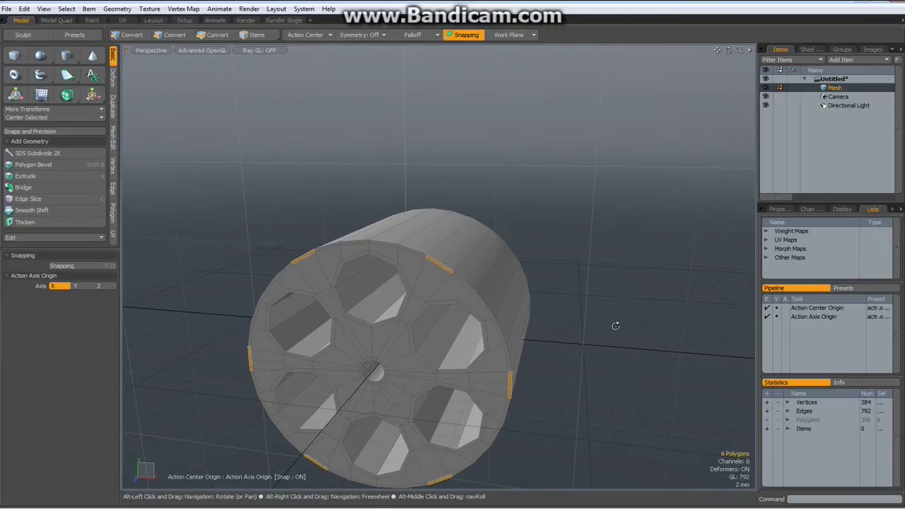
{"action": "left_click_drag", "start_coordinate": [615, 325], "coordinate": [554, 349], "text": "alt"}
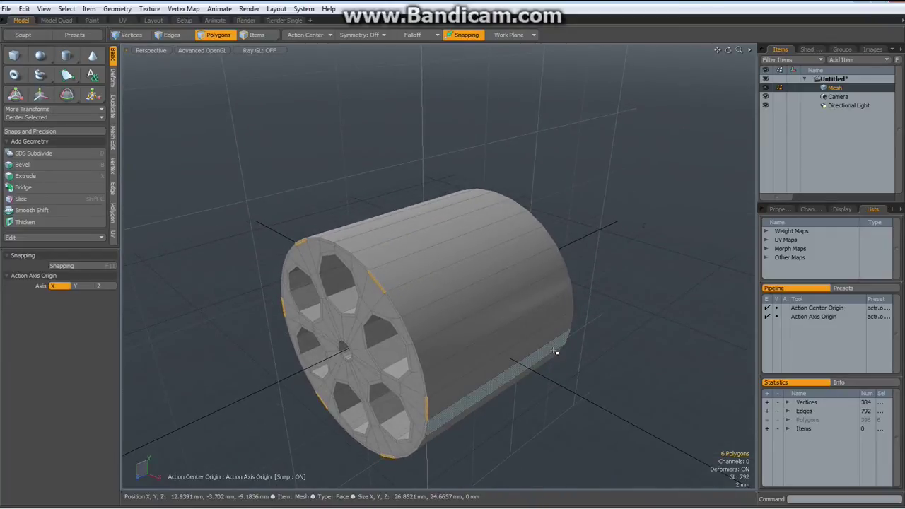
{"action": "key", "text": "2"}
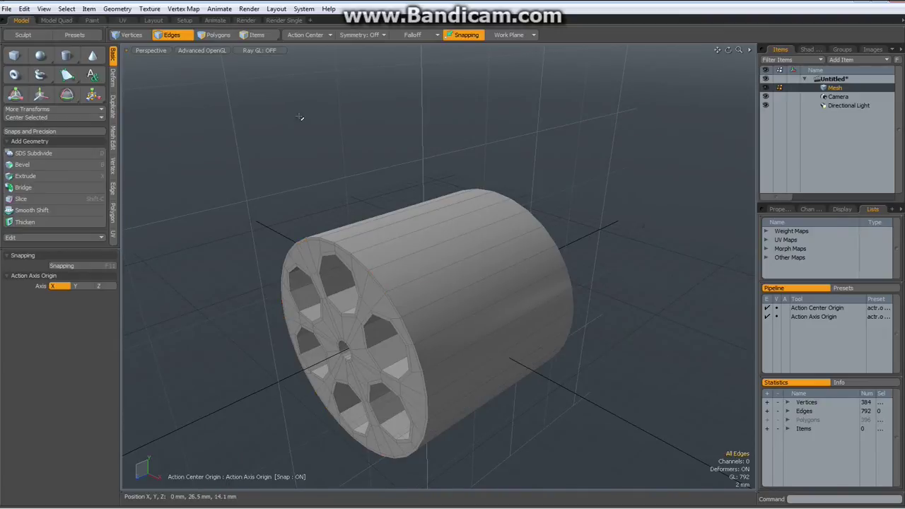
- Add two edge loops around the cylinder body near its front end, giving 456 polygons
{"action": "left_click", "coordinate": [113, 188]}
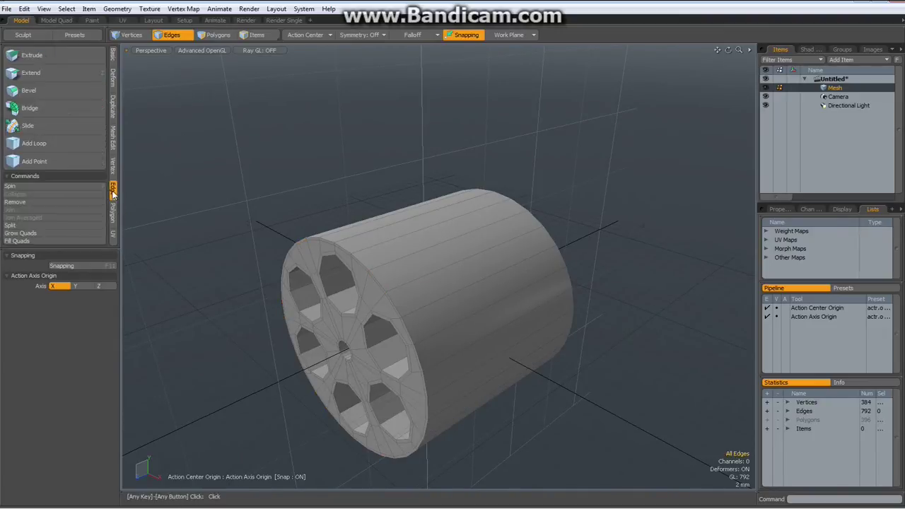
{"action": "left_click", "coordinate": [33, 143]}
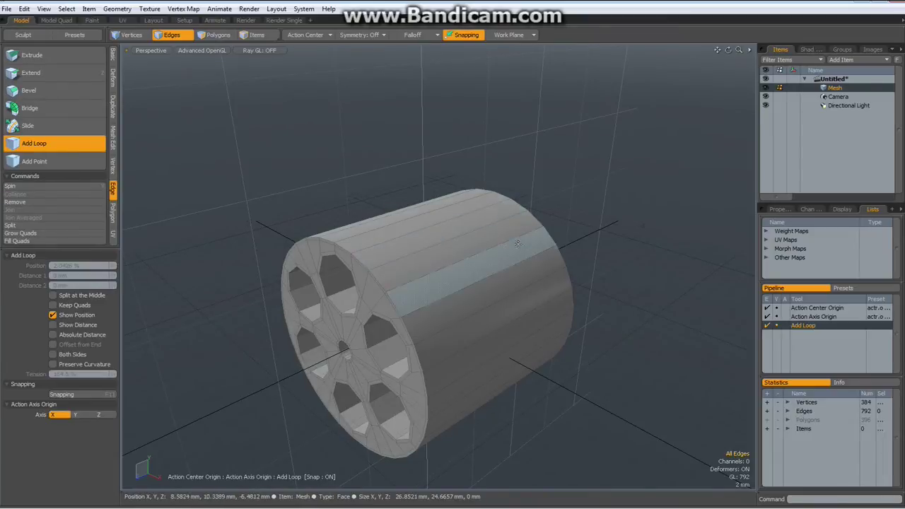
{"action": "left_click_drag", "start_coordinate": [503, 244], "coordinate": [508, 241]}
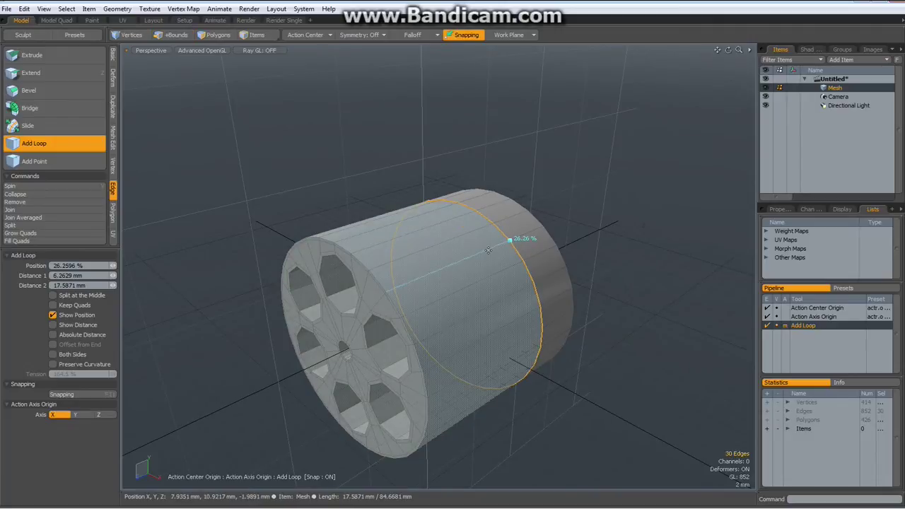
{"action": "left_click", "coordinate": [497, 245]}
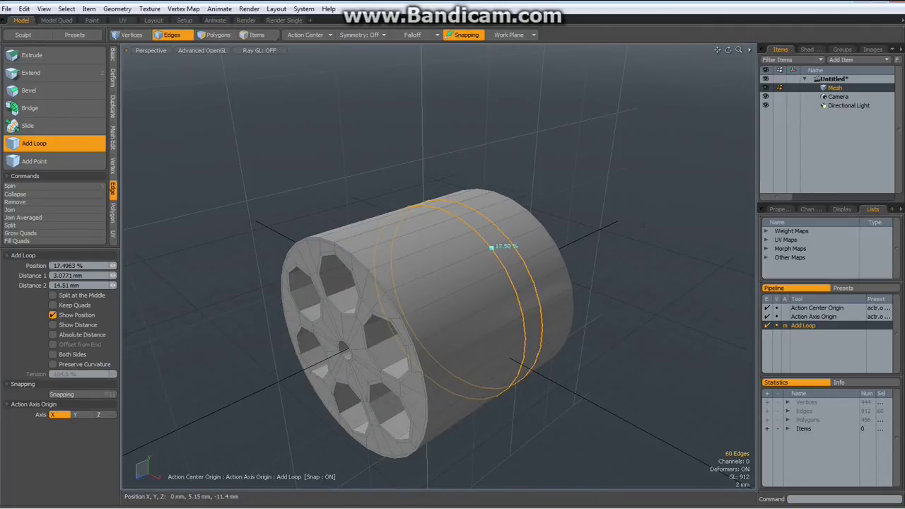
{"action": "key", "text": "space"}
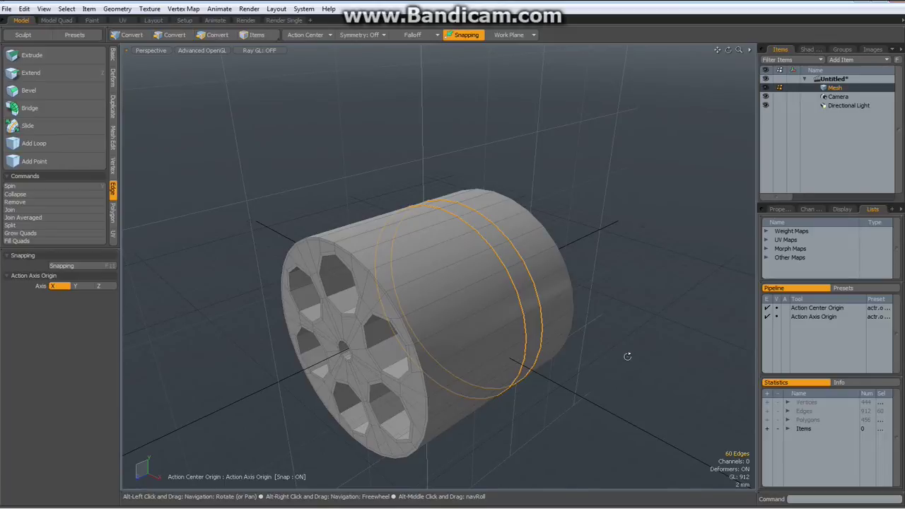
{"action": "left_click_drag", "start_coordinate": [640, 232], "coordinate": [649, 359], "text": "alt"}
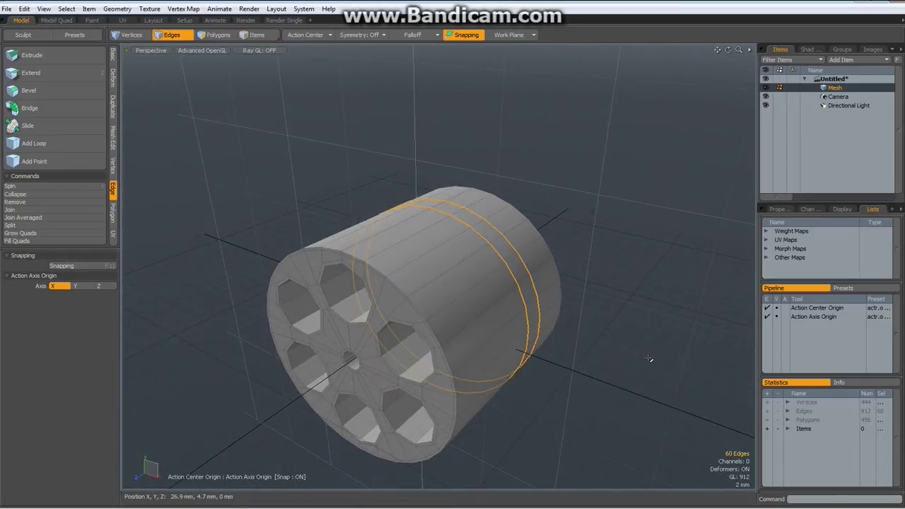
{"action": "key", "text": "3"}
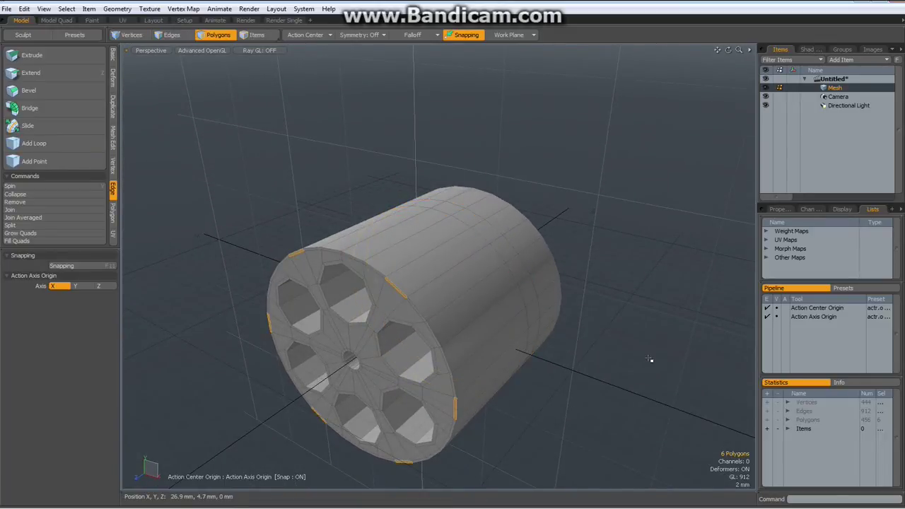
- Scale the face strips between the chambers to 78.5% on X and Y in Front view
{"action": "left_click", "coordinate": [428, 276], "text": "shift"}
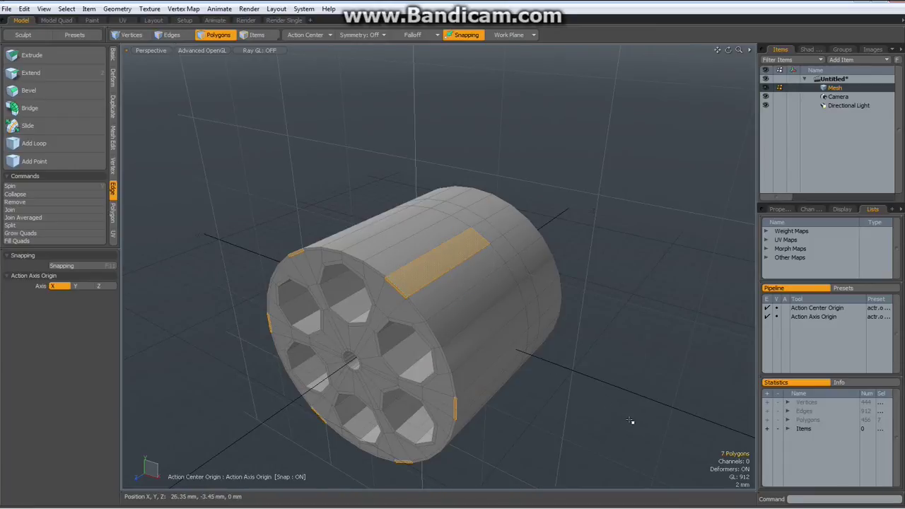
{"action": "left_click_drag", "start_coordinate": [630, 421], "coordinate": [558, 392], "text": "alt"}
{"action": "left_click", "coordinate": [457, 347], "text": "shift"}
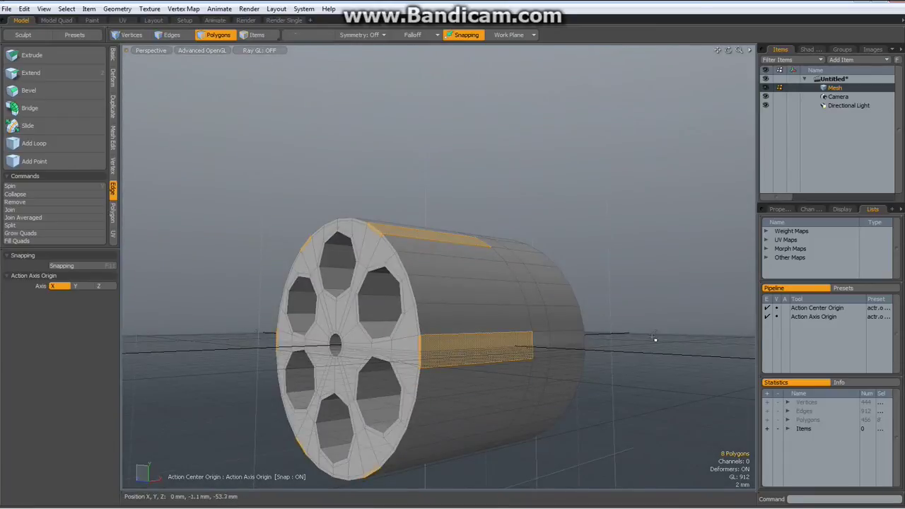
{"action": "left_click_drag", "start_coordinate": [655, 340], "coordinate": [671, 342], "text": "alt"}
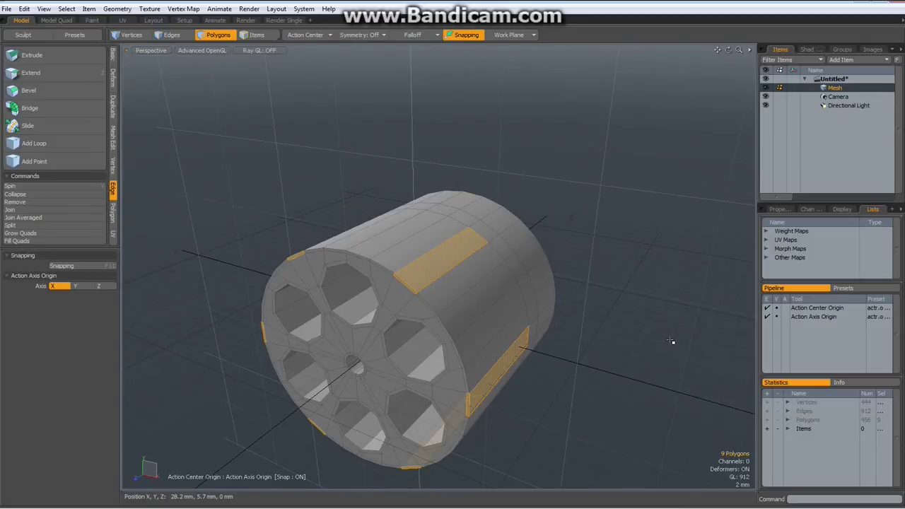
{"action": "left_click_drag", "start_coordinate": [670, 339], "coordinate": [653, 364], "text": "alt"}
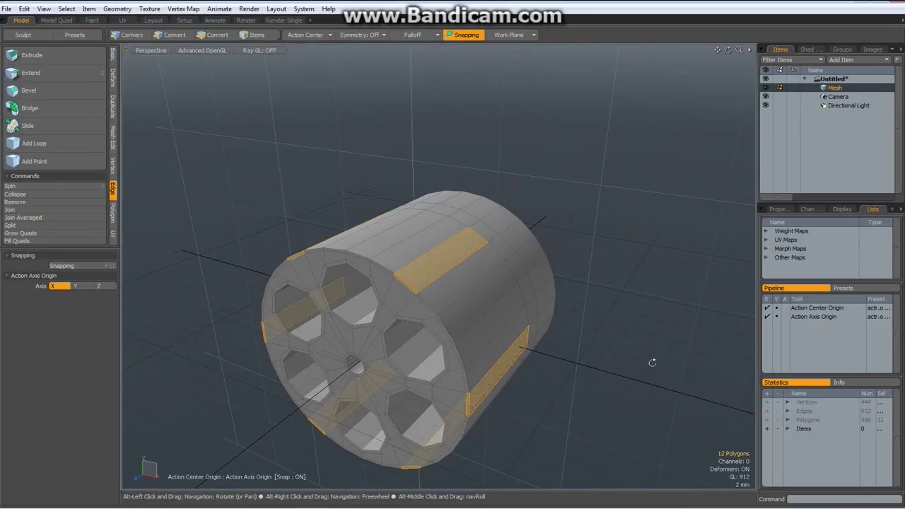
{"action": "key", "text": "KP_1"}
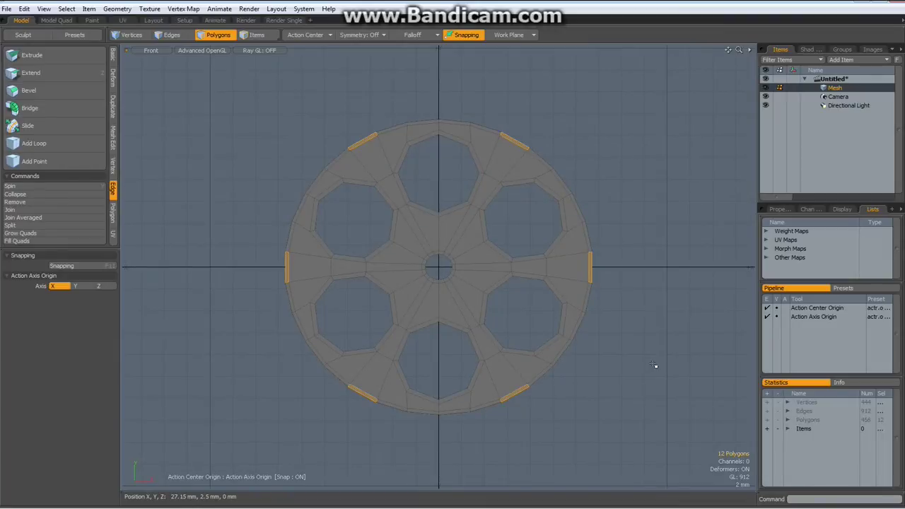
{"action": "key", "text": "r"}
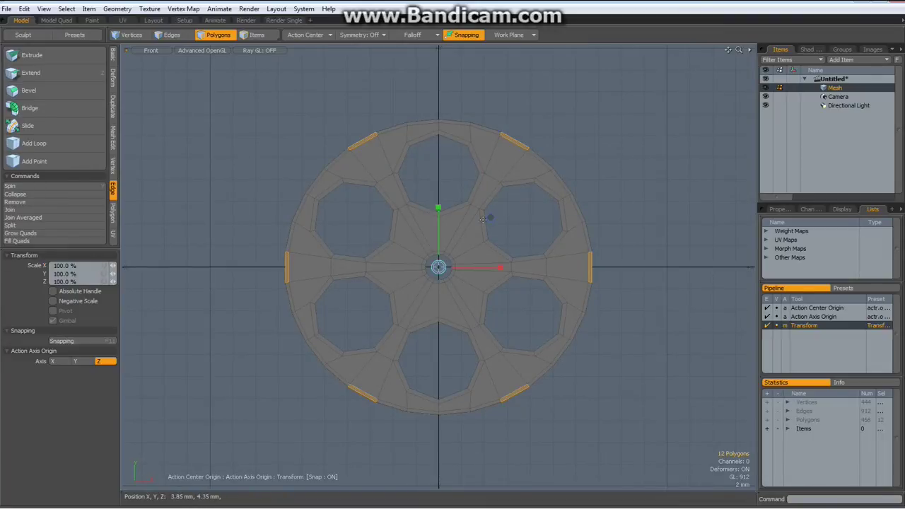
{"action": "left_click_drag", "start_coordinate": [490, 218], "coordinate": [491, 218]}
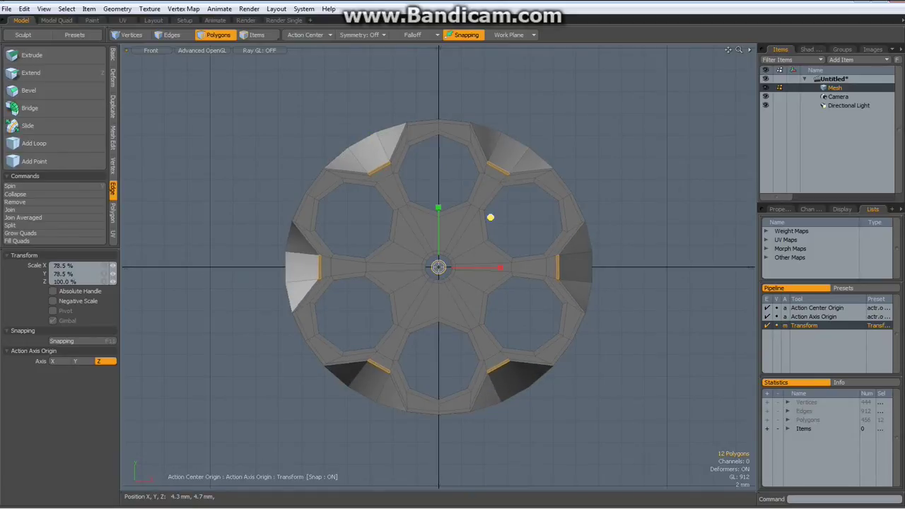
{"action": "key", "text": "space"}
{"action": "key", "text": "ctrl+space"}
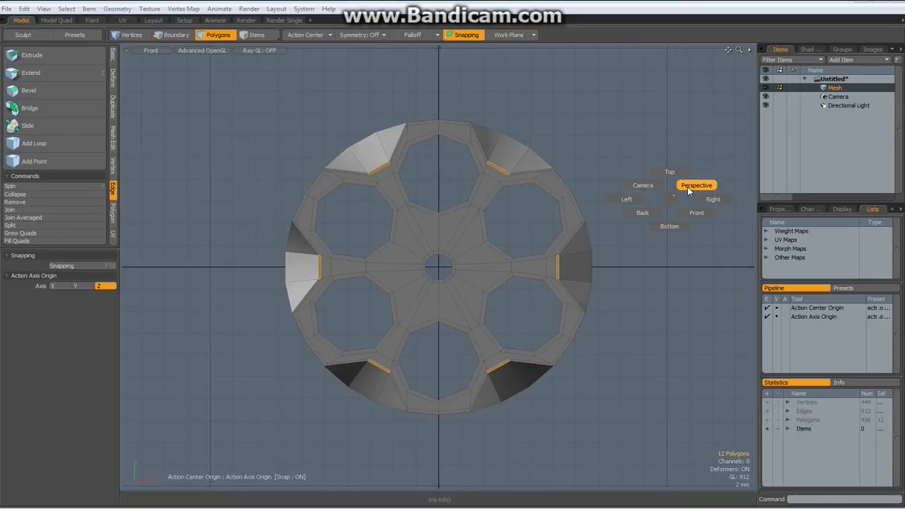
- Move the flute-end edges -2.1 mm along Z using an Automatic action centre
{"action": "left_click", "coordinate": [697, 185]}
{"action": "left_click_drag", "start_coordinate": [690, 194], "coordinate": [647, 220], "text": "alt"}
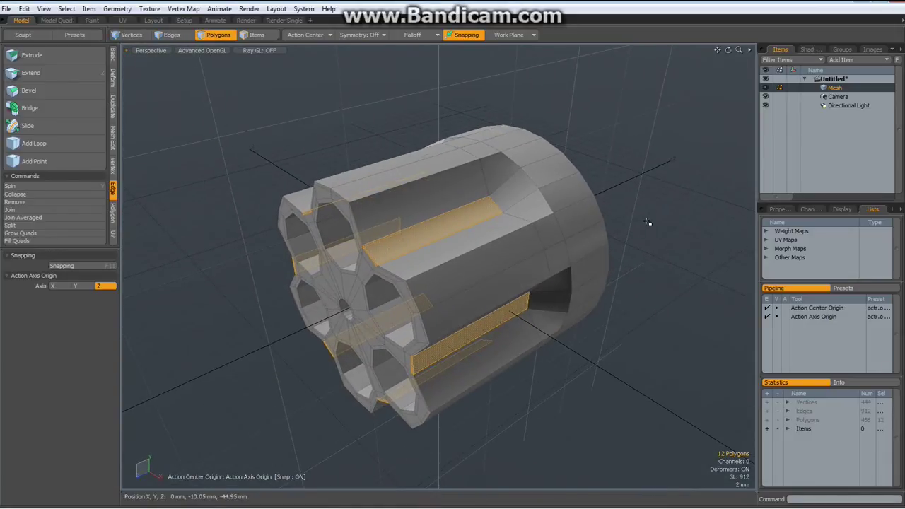
{"action": "key", "text": "2"}
{"action": "double_click", "coordinate": [498, 189]}
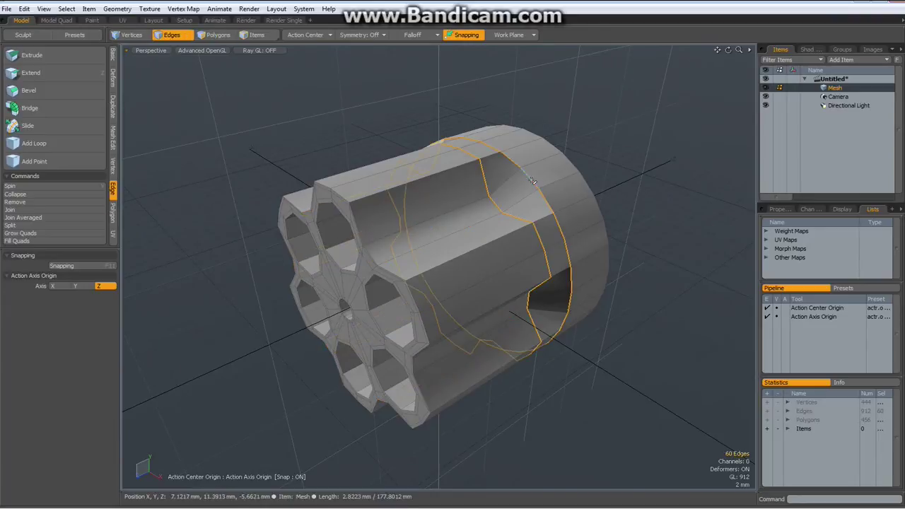
{"action": "left_click", "coordinate": [524, 180]}
{"action": "left_click", "coordinate": [575, 303], "text": "shift"}
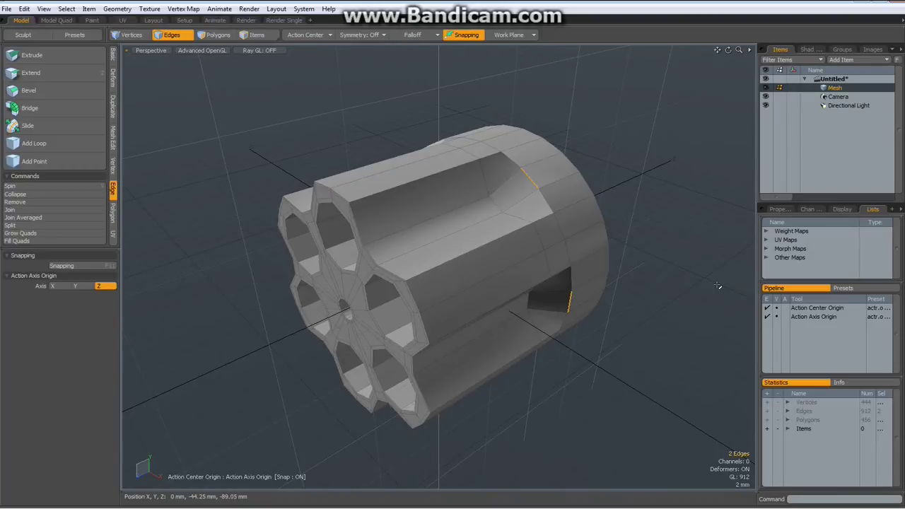
{"action": "key", "text": "Up"}
{"action": "key", "text": "w"}
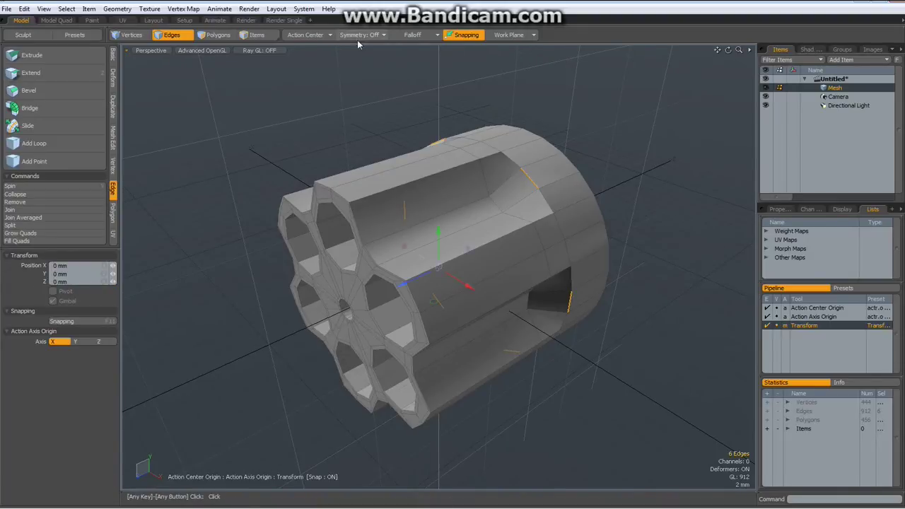
{"action": "left_click", "coordinate": [305, 34]}
{"action": "left_click", "coordinate": [302, 44]}
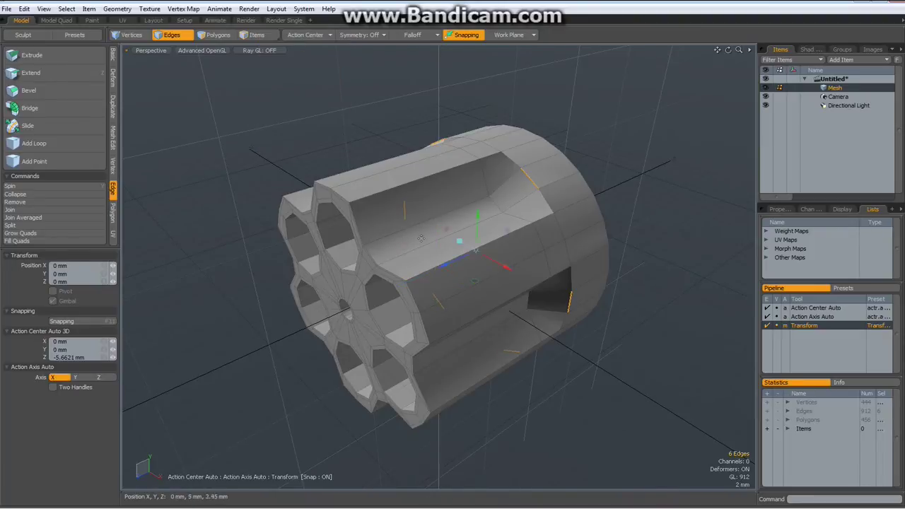
{"action": "left_click_drag", "start_coordinate": [476, 249], "coordinate": [478, 247]}
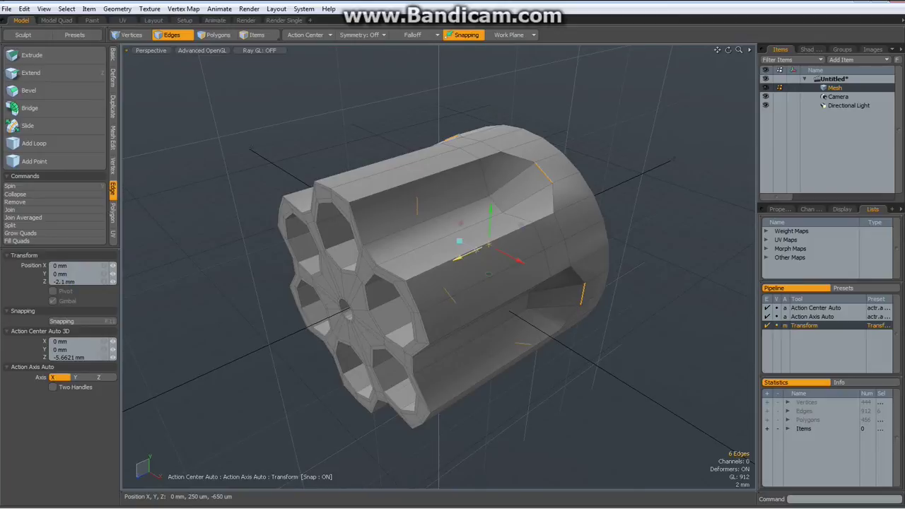
{"action": "key", "text": "space"}
- Compare the smooth subdivision preview with the faceted cage from both cylinder ends
{"action": "left_click", "coordinate": [642, 170]}
{"action": "left_click_drag", "start_coordinate": [642, 169], "coordinate": [537, 257], "text": "alt"}
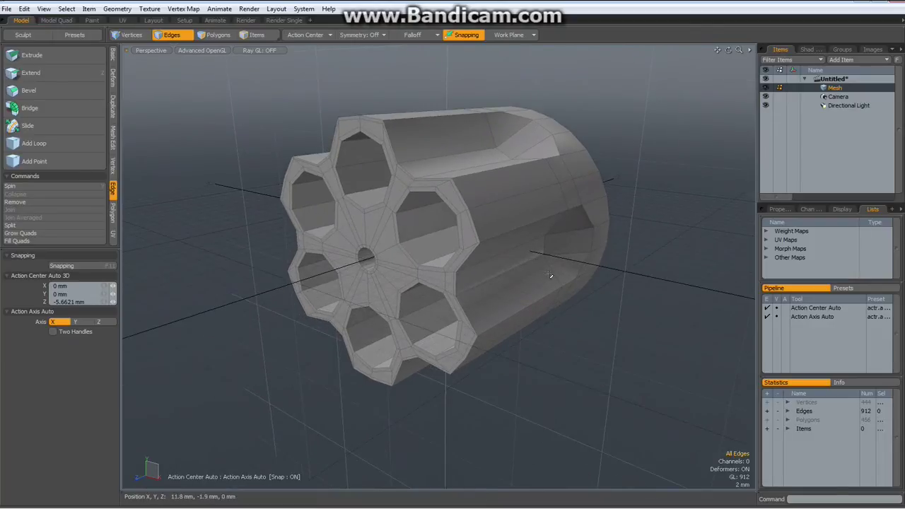
{"action": "key", "text": "Tab"}
{"action": "key", "text": "Tab"}
{"action": "key", "text": "Tab"}
{"action": "key", "text": "Tab"}
{"action": "key", "text": "Tab"}
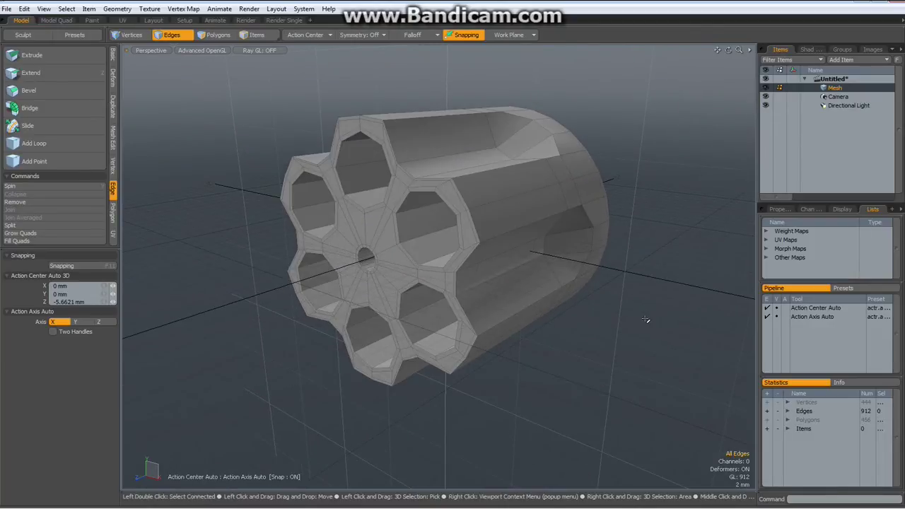
{"action": "key", "text": "Tab"}
{"action": "key", "text": "Tab"}
{"action": "key", "text": "Tab"}
{"action": "key", "text": "Tab"}
{"action": "mouse_move", "coordinate": [623, 294]}
{"action": "left_mouse_down", "text": "alt"}
{"action": "mouse_move", "coordinate": [474, 292]}
{"action": "mouse_move", "coordinate": [594, 289]}
{"action": "mouse_move", "coordinate": [631, 305]}
{"action": "left_mouse_up", "text": "alt"}
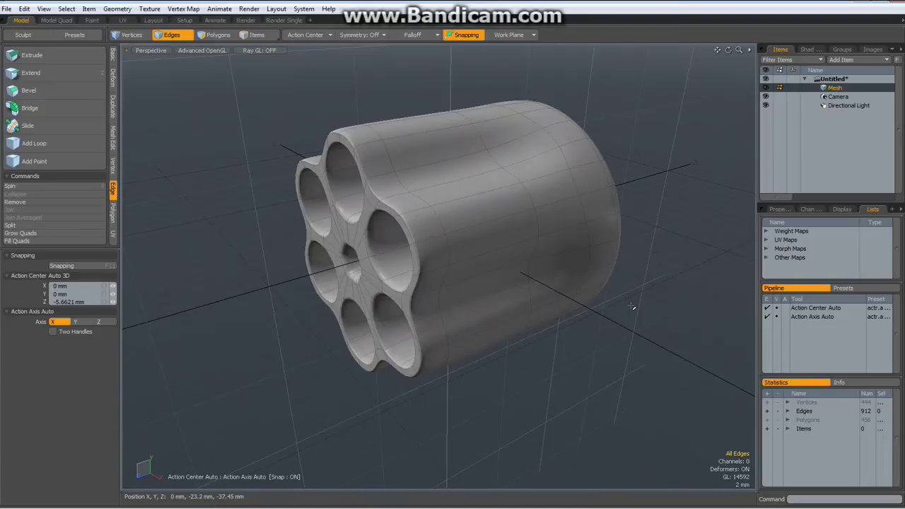
{"action": "key", "text": "Tab"}
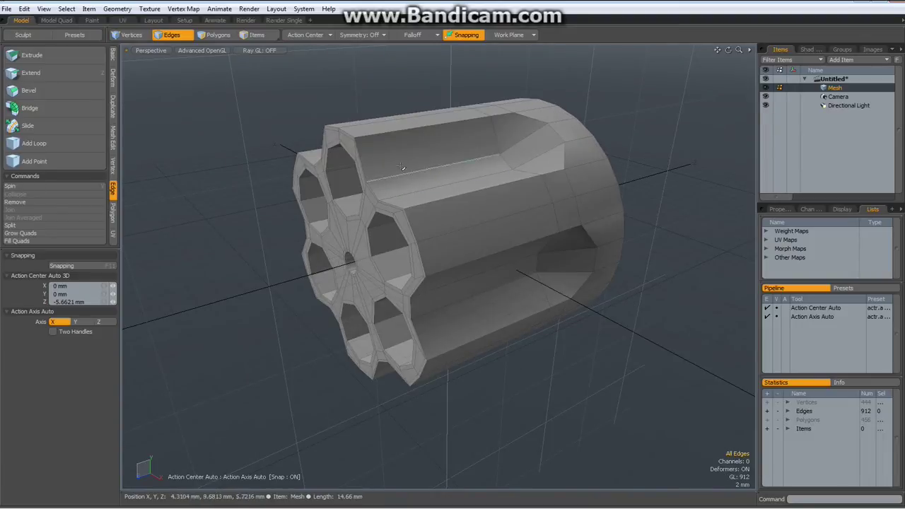
- Insert an edge loop around the cylinder at about 33% from the chamber end
{"action": "left_click", "coordinate": [58, 144]}
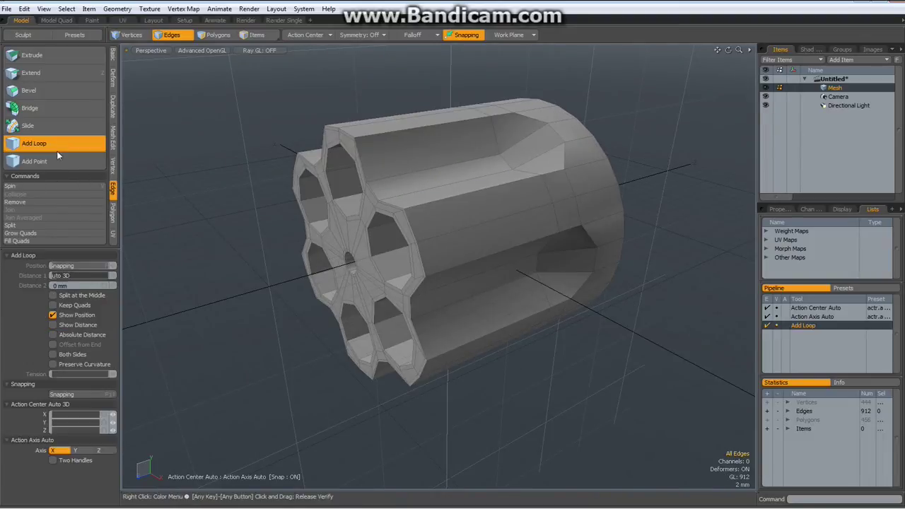
{"action": "left_click", "coordinate": [414, 171]}
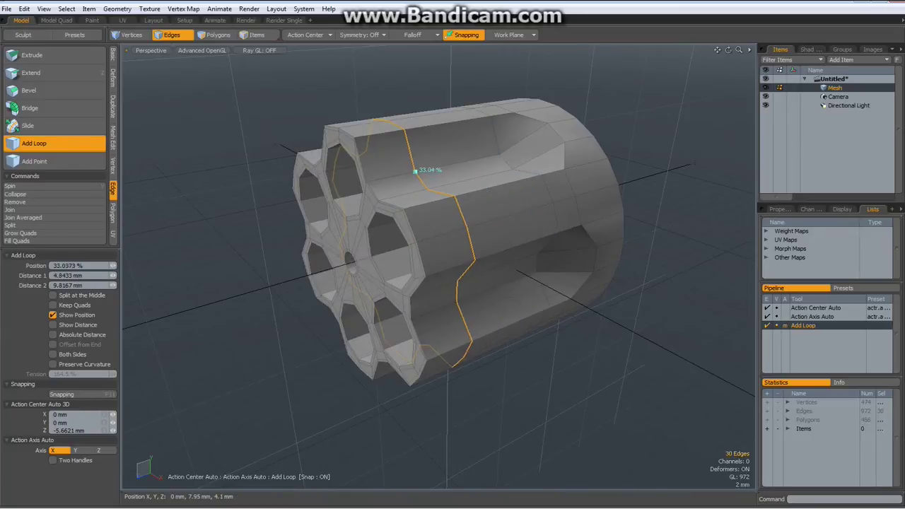
{"action": "key", "text": "space"}
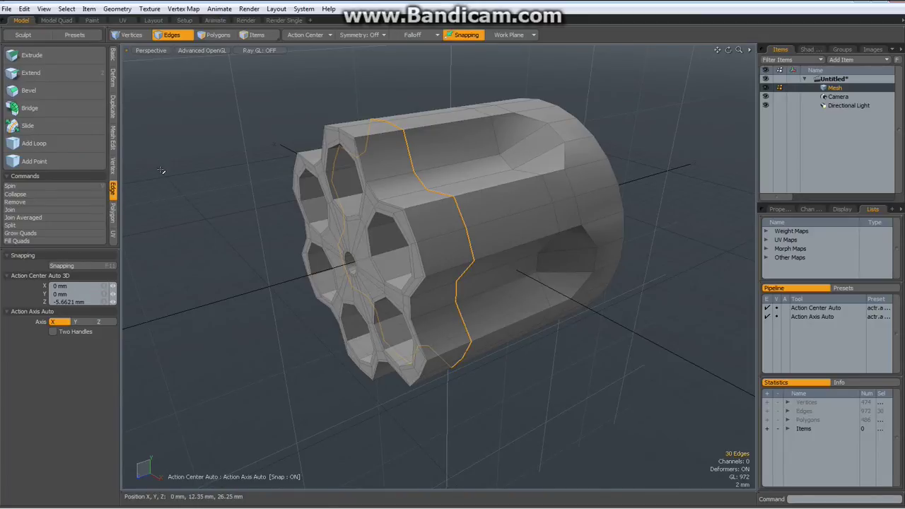
- Select both flutes' faces, grow them, and convert to their 102 boundary edges
{"action": "key", "text": "3"}
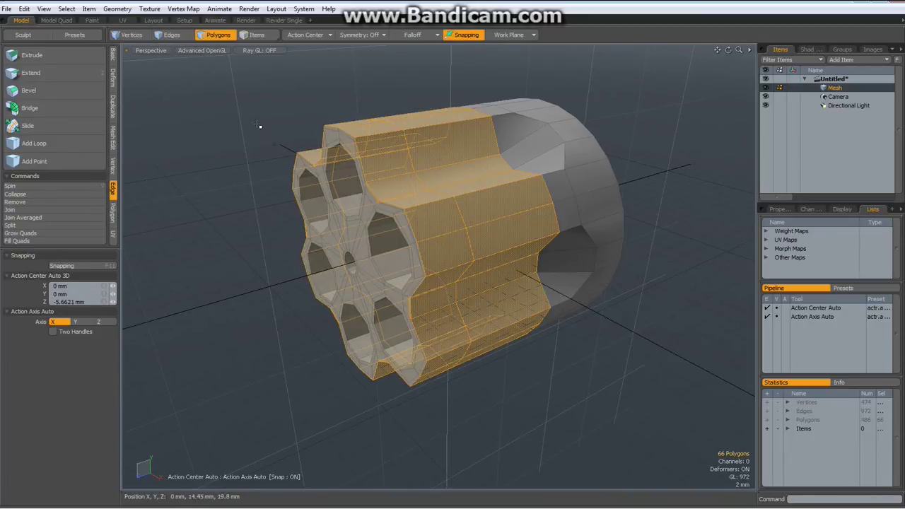
{"action": "left_click", "coordinate": [455, 171]}
{"action": "left_click", "coordinate": [488, 280], "text": "shift"}
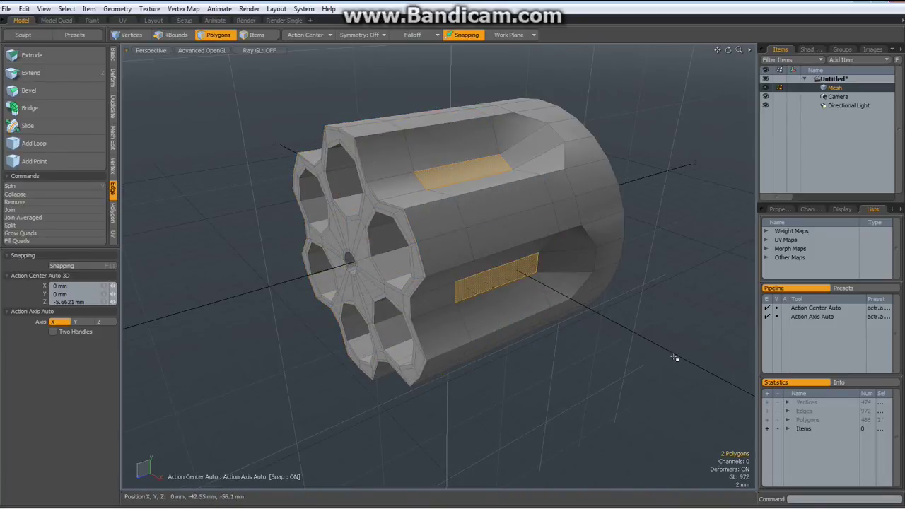
{"action": "key", "text": "Up"}
{"action": "key", "text": "shift+Up"}
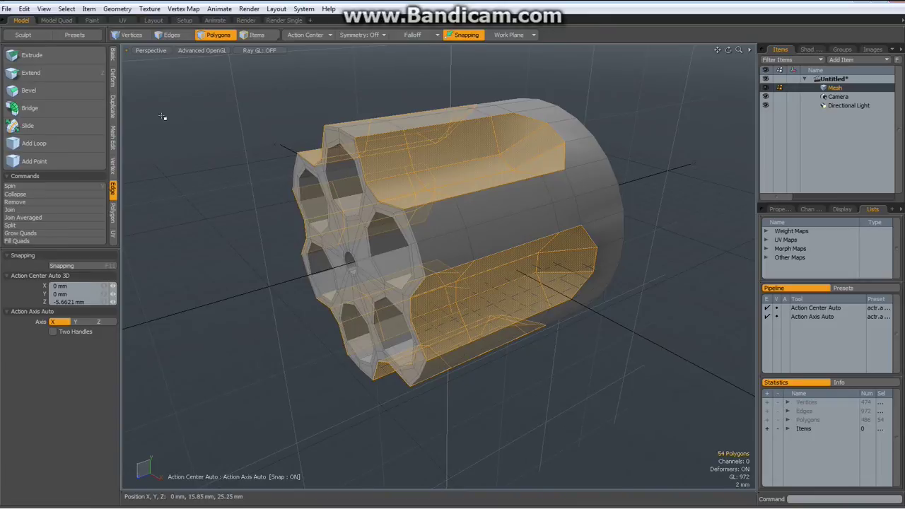
{"action": "left_click", "coordinate": [66, 9]}
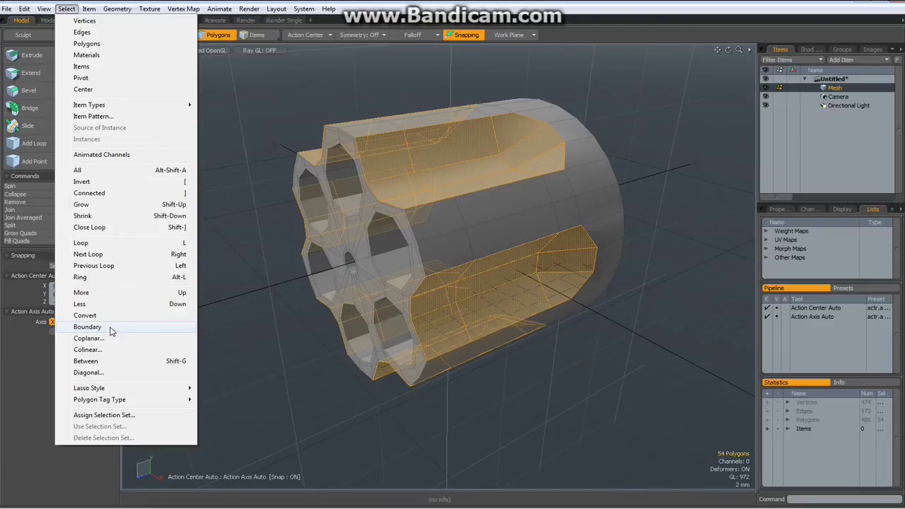
{"action": "left_click", "coordinate": [110, 327]}
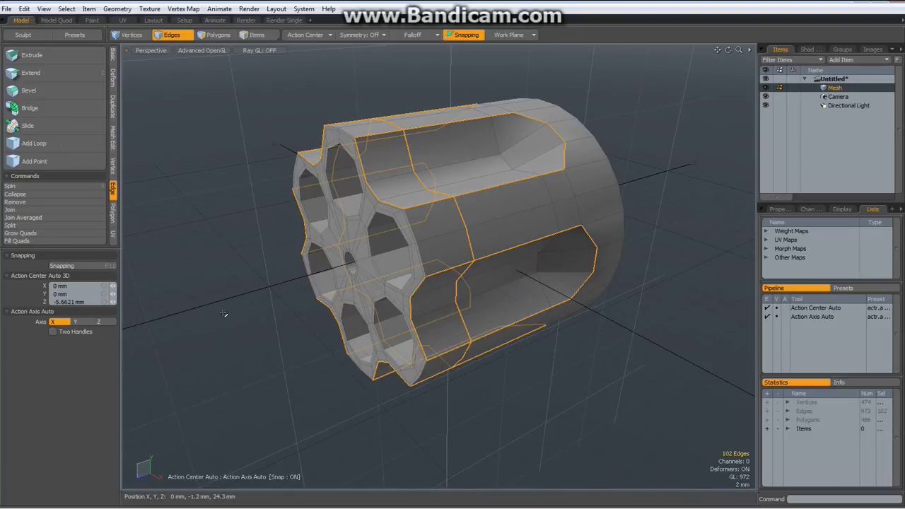
- Display the revolver cylinder as a smooth subdivision surface
{"action": "left_click_drag", "start_coordinate": [229, 312], "coordinate": [239, 321], "text": "alt"}
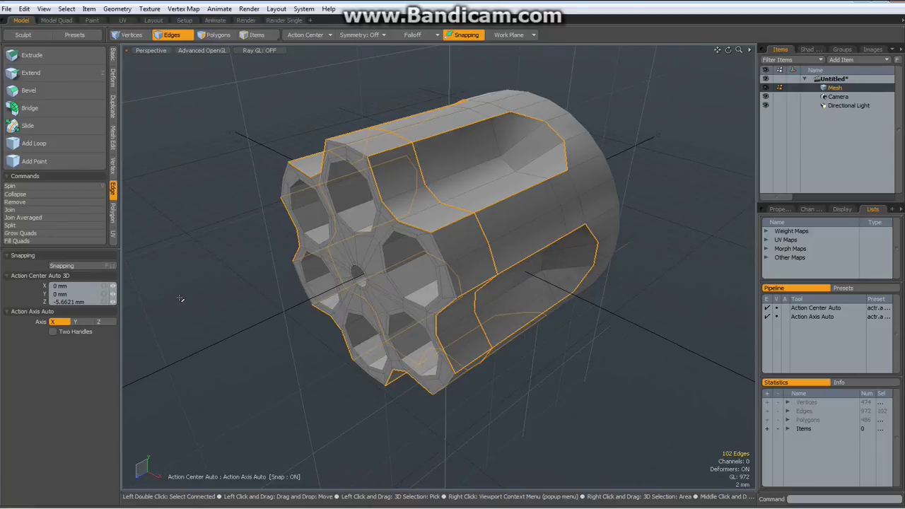
{"action": "key", "text": "shift"}
{"action": "key", "text": "shift+Tab"}
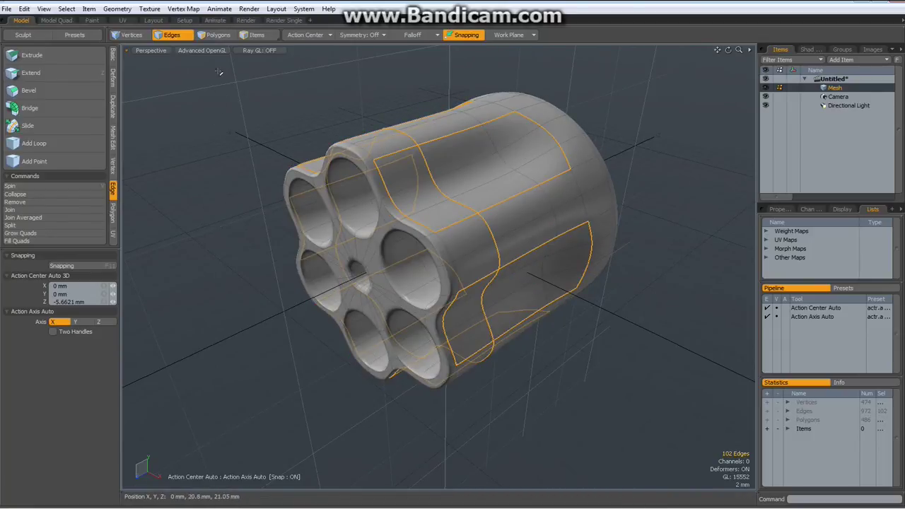
- Crease the selected flute outline edges with a 20% vertex map weight
{"action": "left_click", "coordinate": [186, 10]}
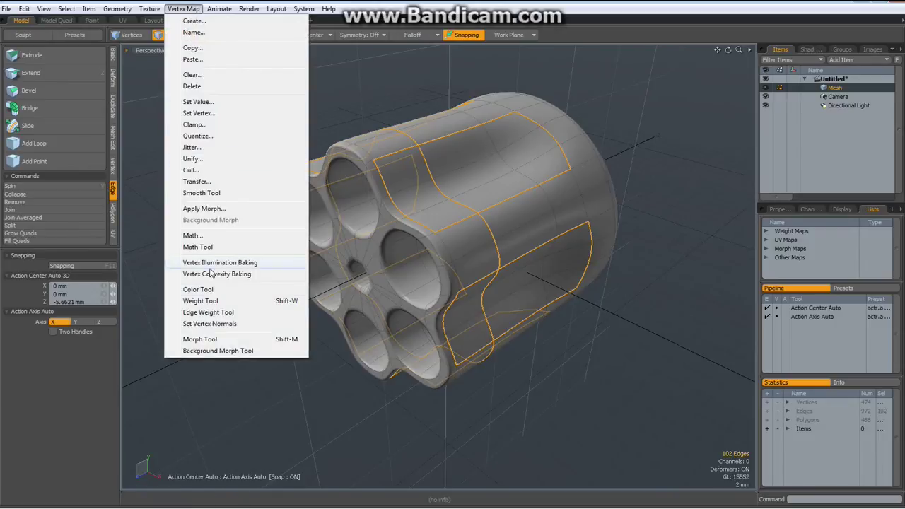
{"action": "left_click", "coordinate": [220, 312]}
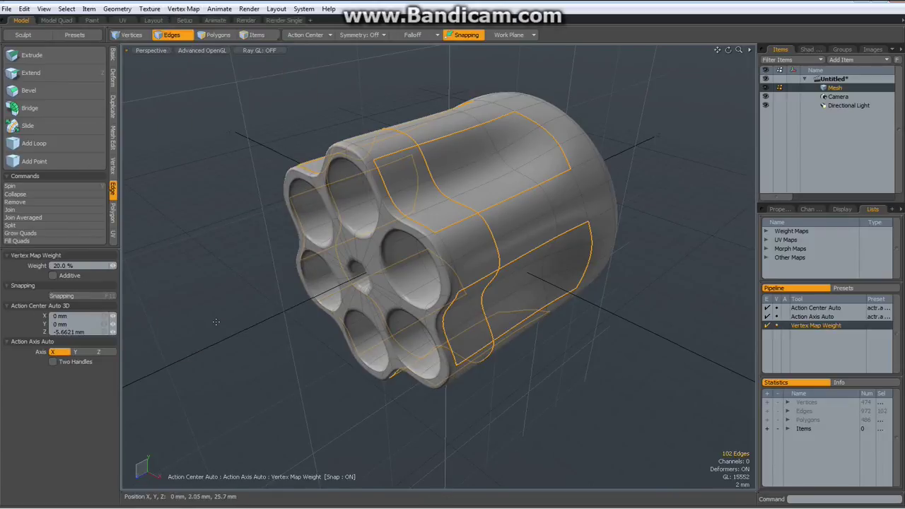
{"action": "left_click", "coordinate": [215, 323]}
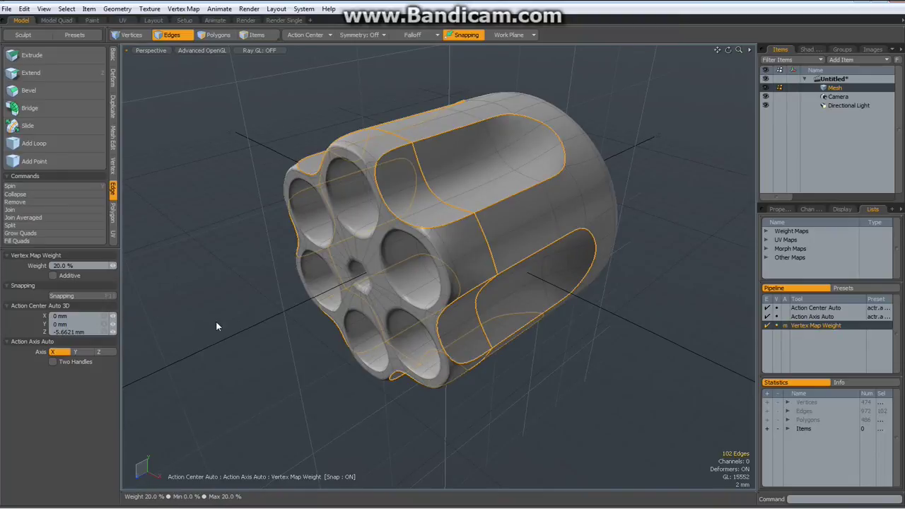
{"action": "key", "text": "space"}
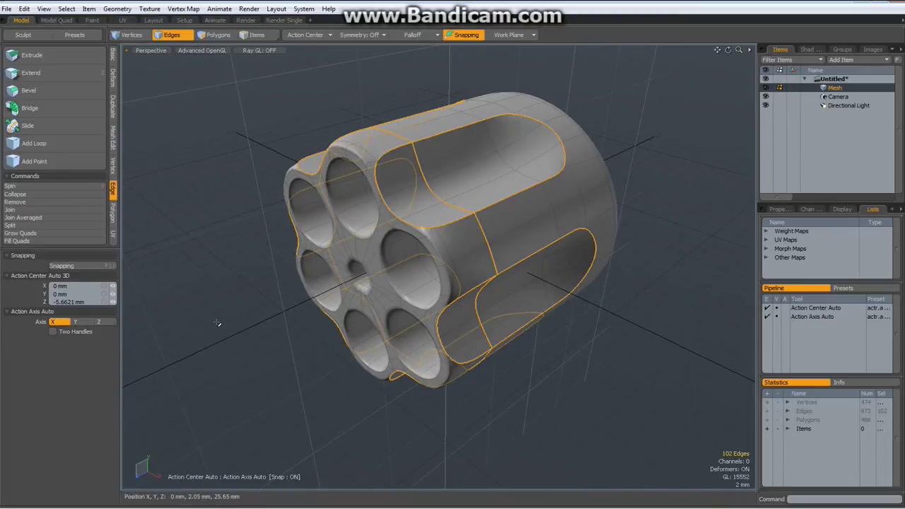
- In the cage view, delete the extra edge loop around the cylinder's middle
{"action": "key", "text": "Tab"}
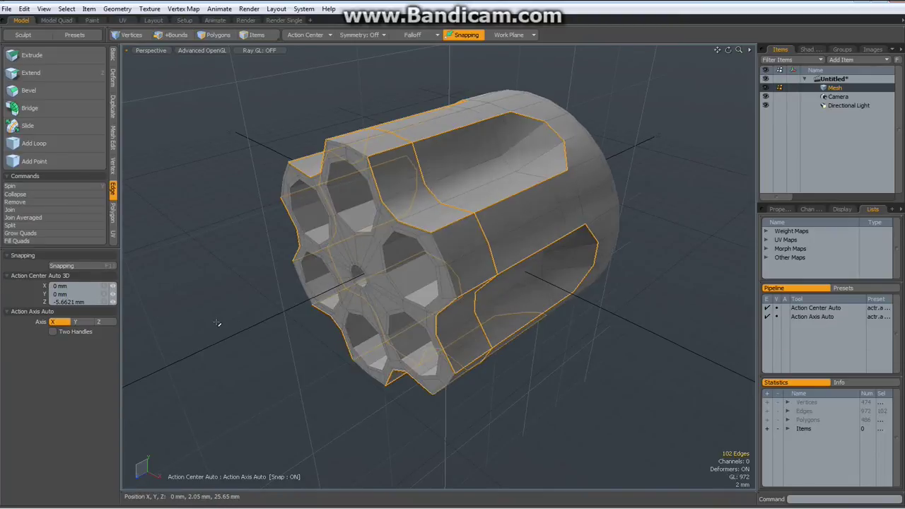
{"action": "key", "text": "2"}
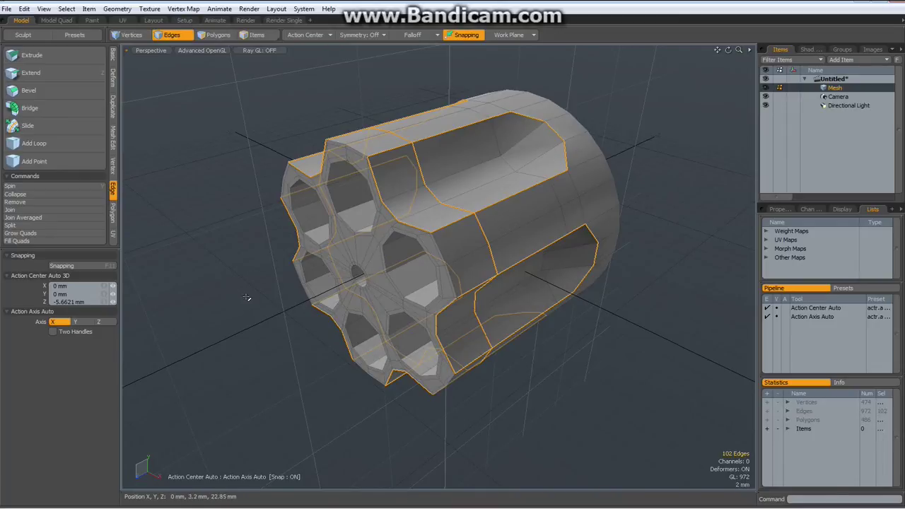
{"action": "double_click", "coordinate": [435, 196]}
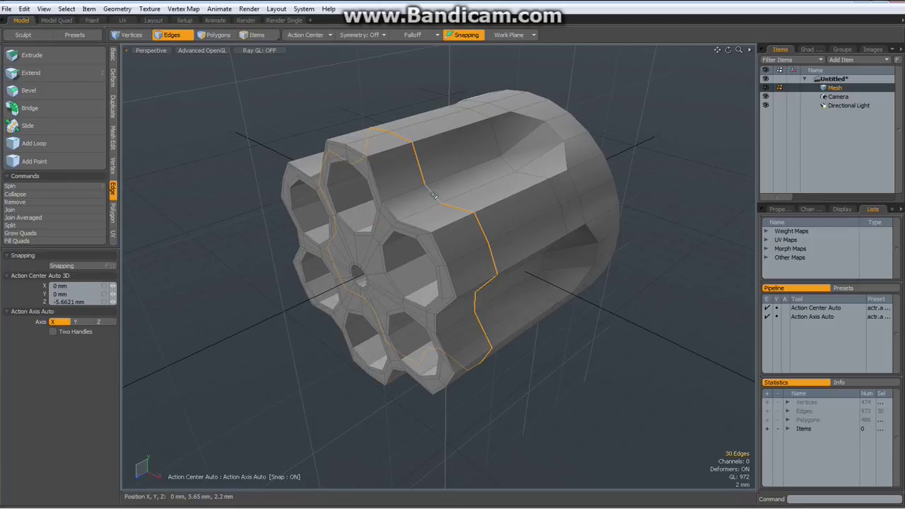
{"action": "key", "text": "Delete"}
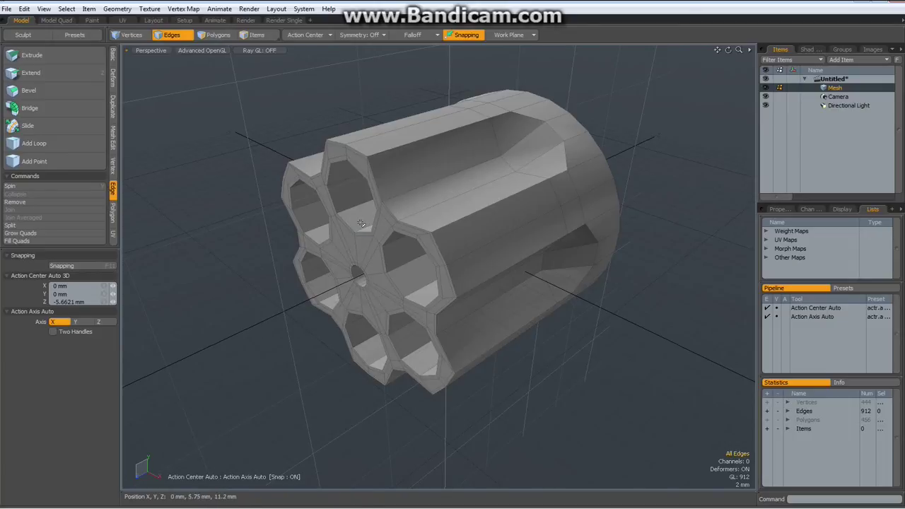
- Select the inner faces of all six chambers and the centre hole
{"action": "key", "text": "Tab"}
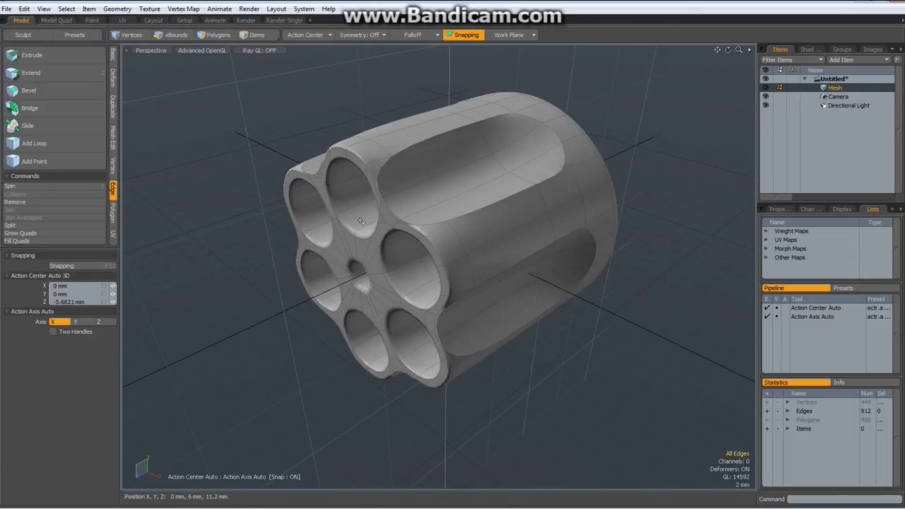
{"action": "key", "text": "Tab"}
{"action": "key", "text": "2"}
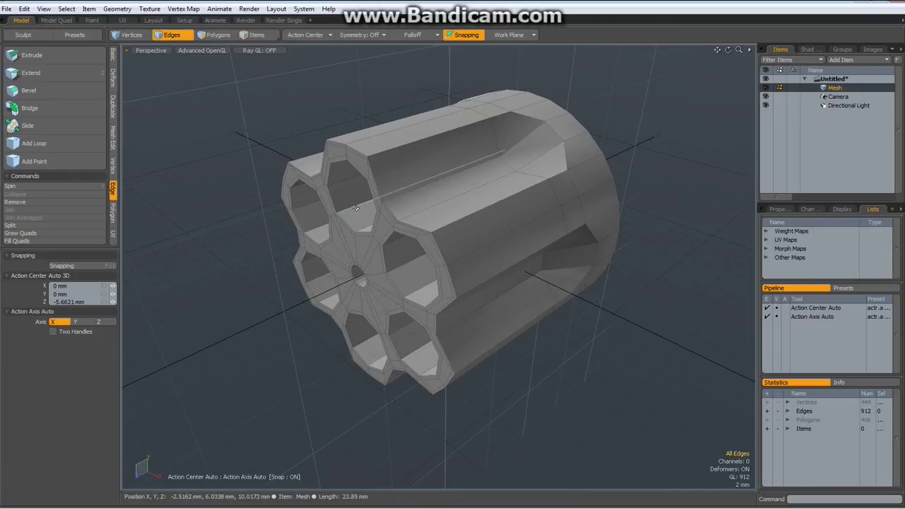
{"action": "key", "text": "3"}
{"action": "left_click", "coordinate": [352, 201]}
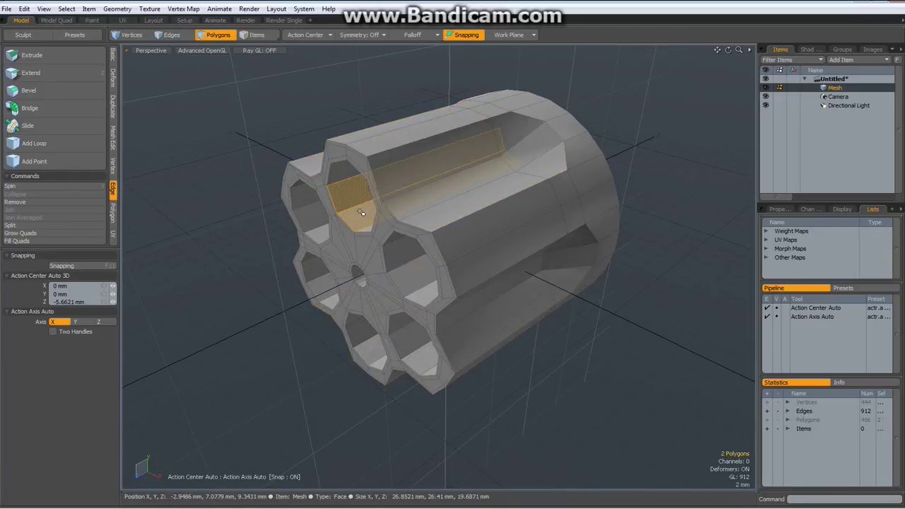
{"action": "left_click", "coordinate": [313, 205], "text": "shift"}
{"action": "left_click", "coordinate": [318, 278], "text": "shift"}
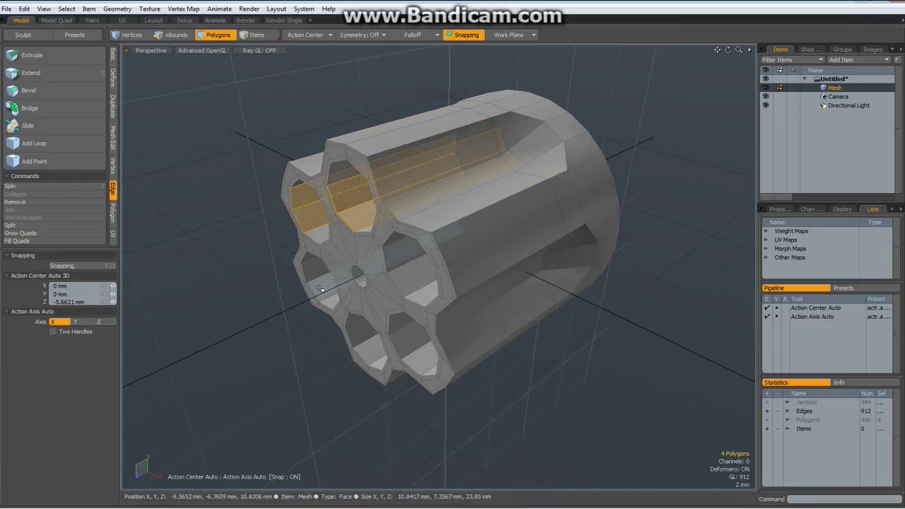
{"action": "left_click", "coordinate": [361, 331], "text": "shift"}
{"action": "left_click", "coordinate": [365, 348], "text": "shift"}
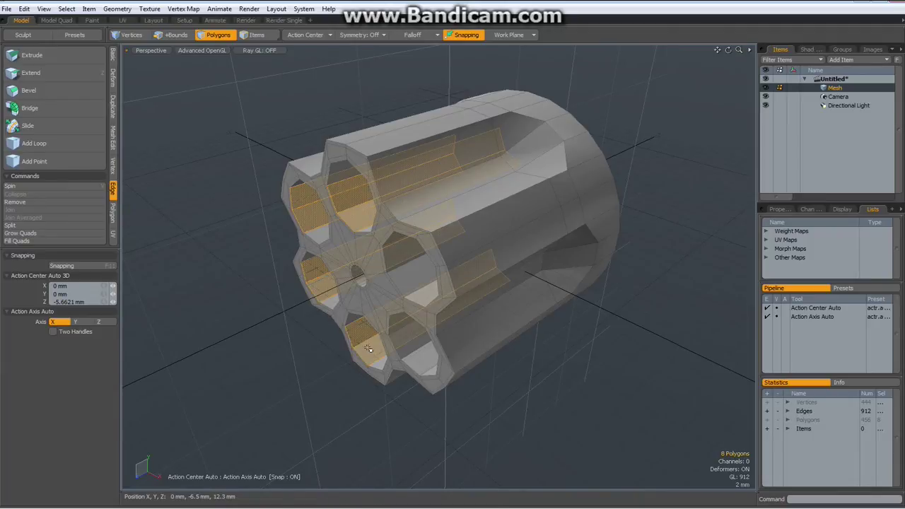
{"action": "left_click", "coordinate": [417, 344], "text": "shift"}
{"action": "left_click", "coordinate": [409, 280], "text": "shift"}
{"action": "left_click", "coordinate": [401, 263], "text": "shift"}
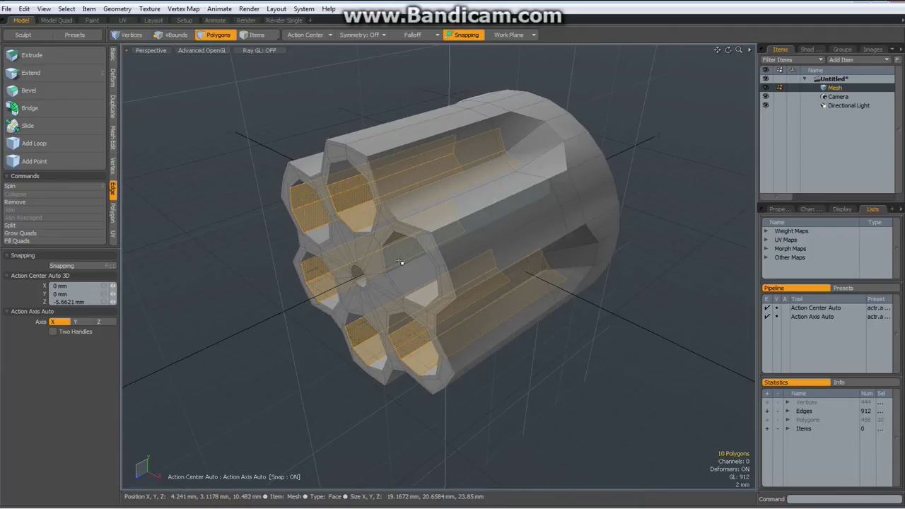
{"action": "left_click", "coordinate": [400, 263], "text": "shift"}
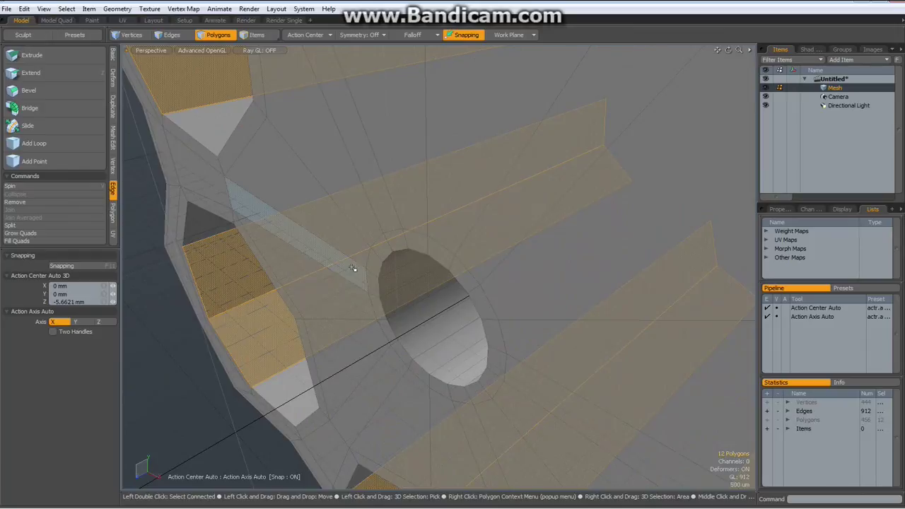
{"action": "scroll", "coordinate": [403, 276], "scroll_direction": "up", "scroll_amount": 5}
{"action": "left_click", "coordinate": [409, 293], "text": "shift"}
{"action": "scroll", "coordinate": [418, 301], "scroll_direction": "down", "scroll_amount": 5}
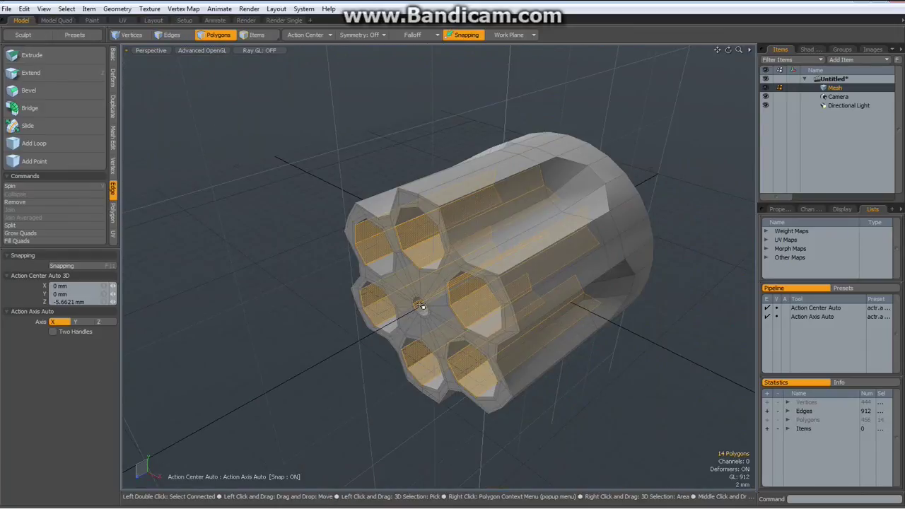
- Grow the face selection along the tubes and convert it to boundary rim edges
{"action": "key", "text": "l"}
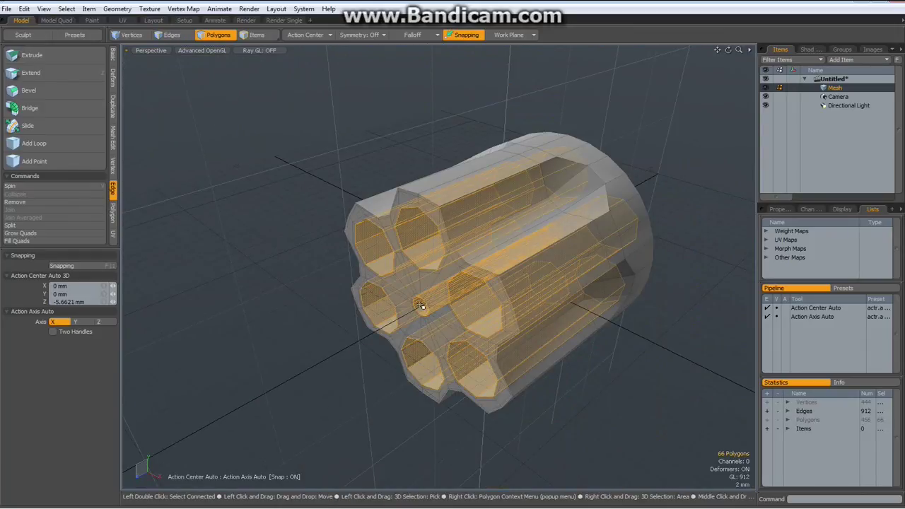
{"action": "left_click", "coordinate": [67, 8]}
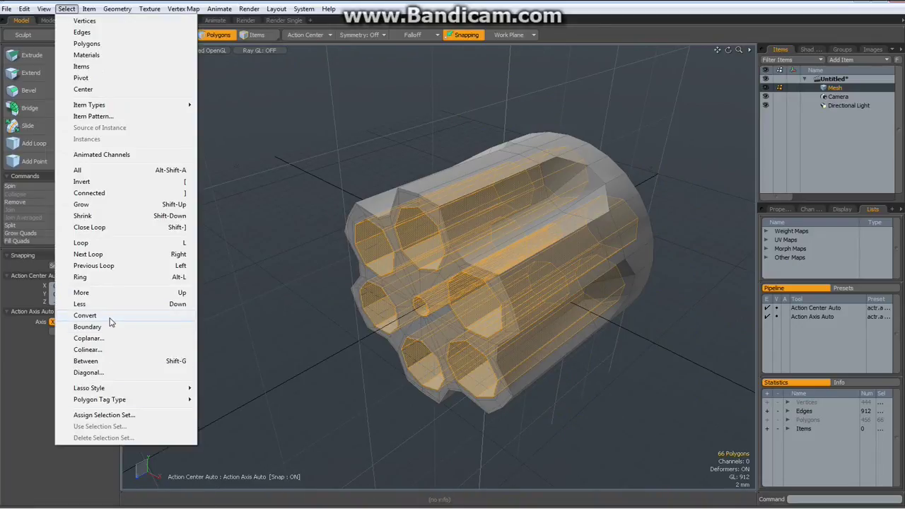
{"action": "left_click", "coordinate": [87, 327]}
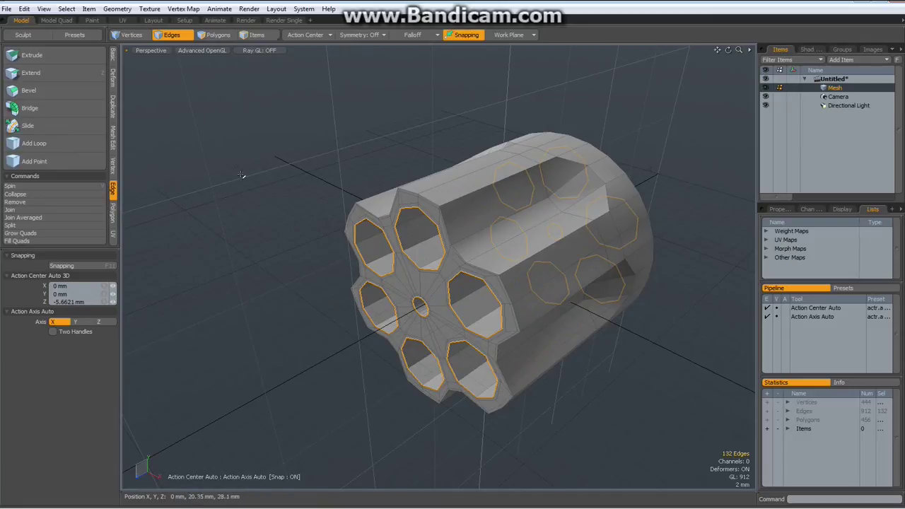
- Add the front and back outer edge loops of the cylinder to the selection
{"action": "scroll", "coordinate": [492, 247], "scroll_direction": "up", "scroll_amount": 4}
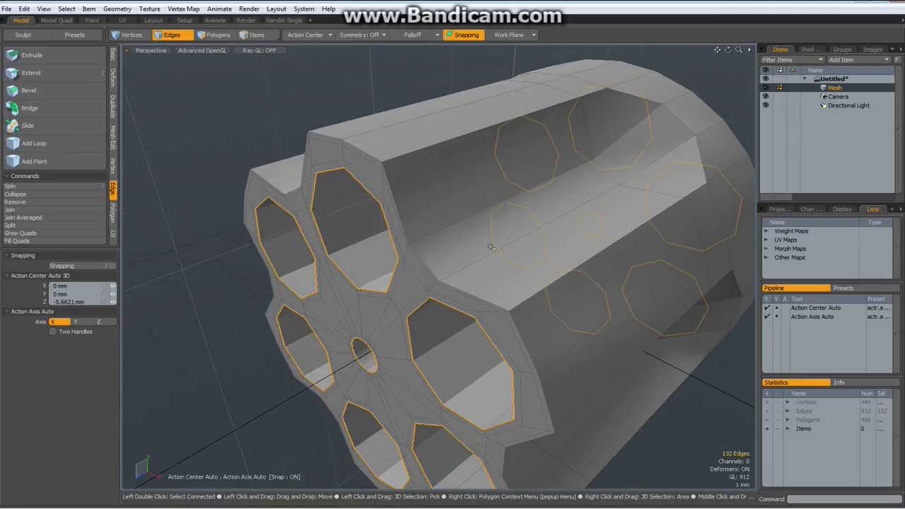
{"action": "double_click", "coordinate": [430, 251], "text": "shift"}
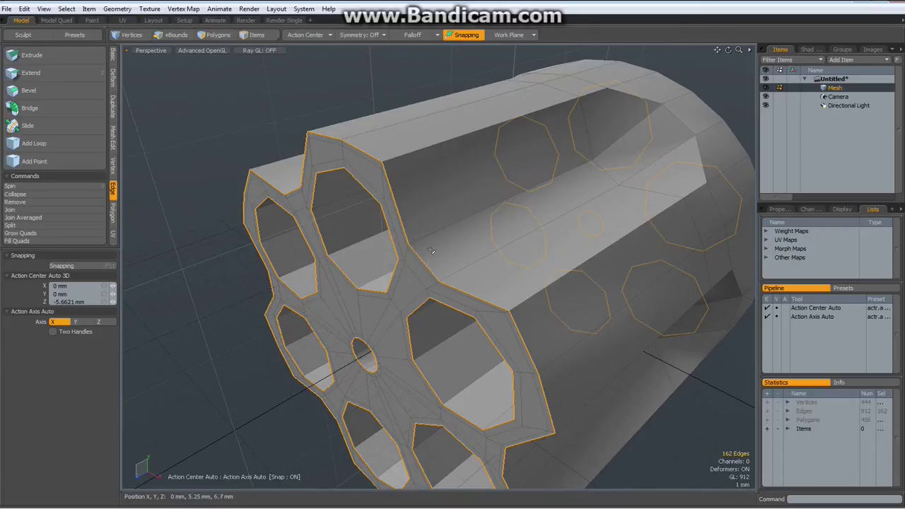
{"action": "double_click", "coordinate": [714, 98], "text": "shift"}
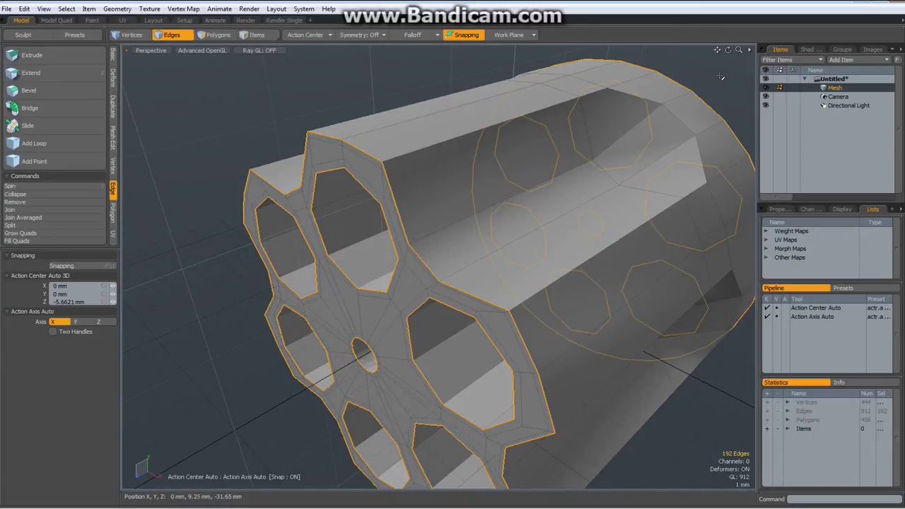
{"action": "left_click_drag", "start_coordinate": [708, 84], "coordinate": [615, 121], "text": "alt"}
{"action": "key", "text": "Tab"}
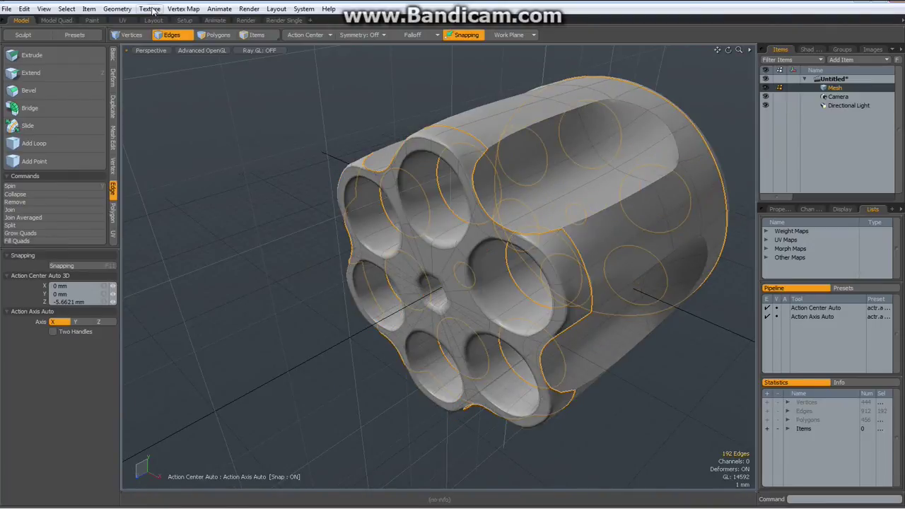
- Give the 192 chamber, hub-hole and end-rim edges a 20% crease weight, then show mesh properties
{"action": "left_click", "coordinate": [182, 9]}
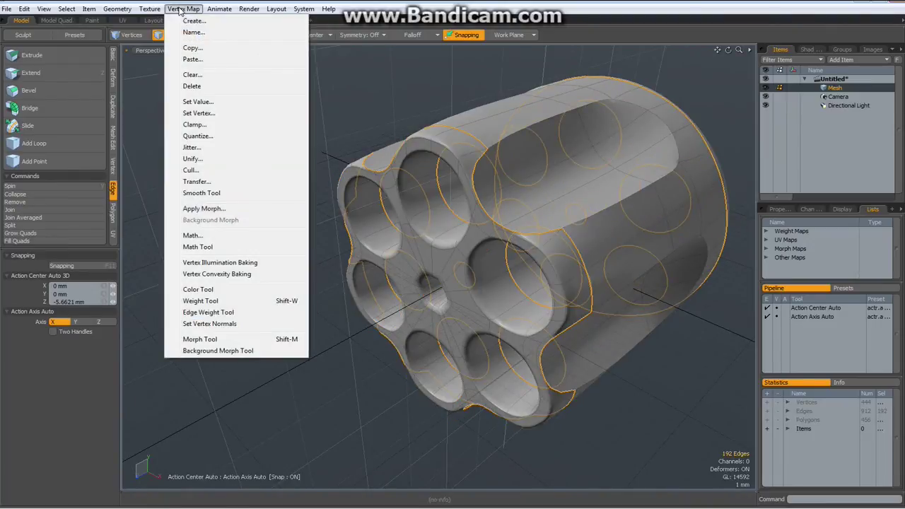
{"action": "left_click", "coordinate": [208, 312]}
{"action": "key", "text": "Tab"}
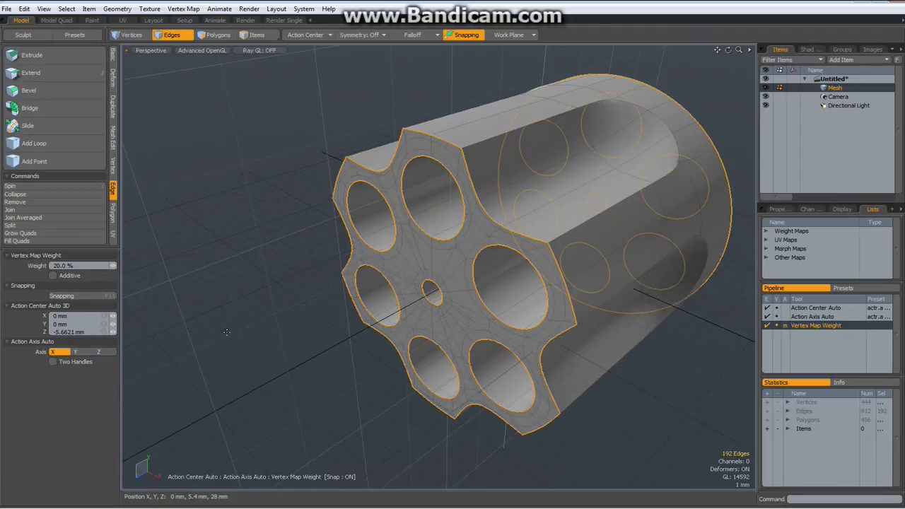
{"action": "left_click_drag", "start_coordinate": [314, 380], "coordinate": [385, 350], "text": "alt"}
{"action": "key", "text": "q"}
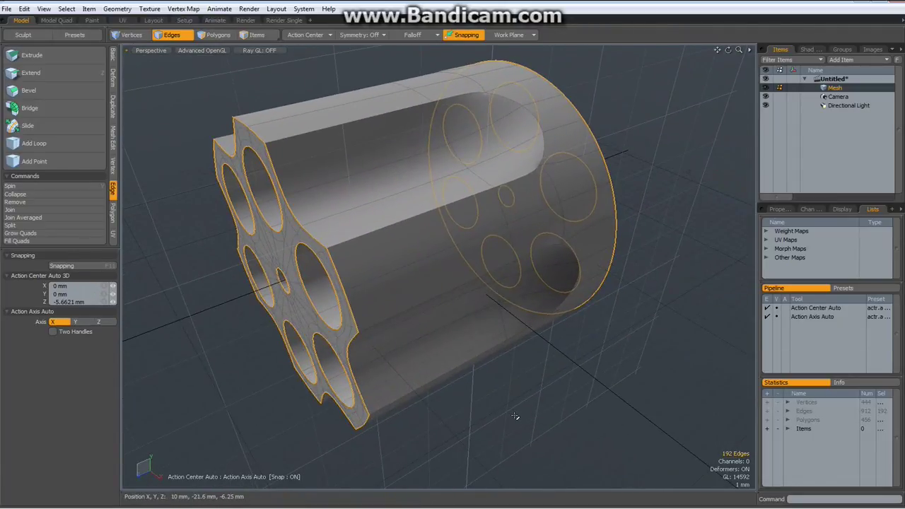
{"action": "left_click", "coordinate": [779, 210]}
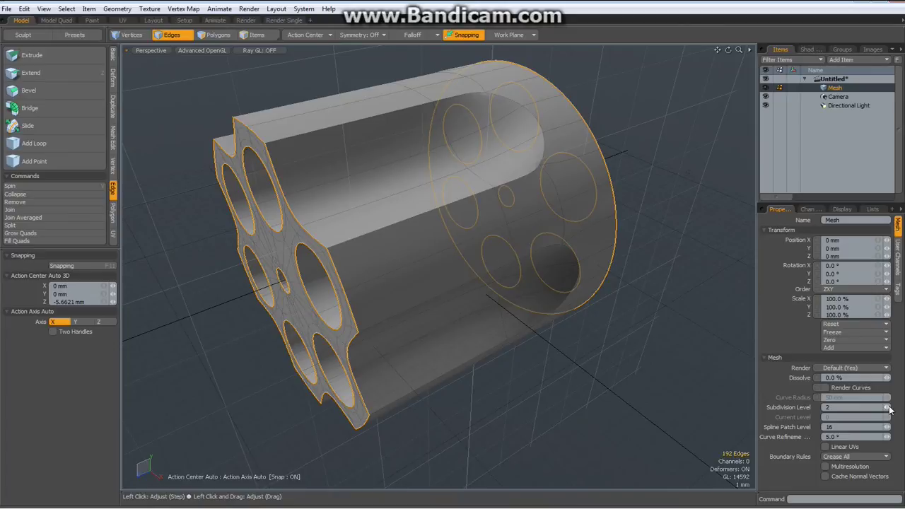
- Show the cylinder at subdivision level 3, deselect the edges, and orbit to inspect it
{"action": "key", "text": "Tab"}
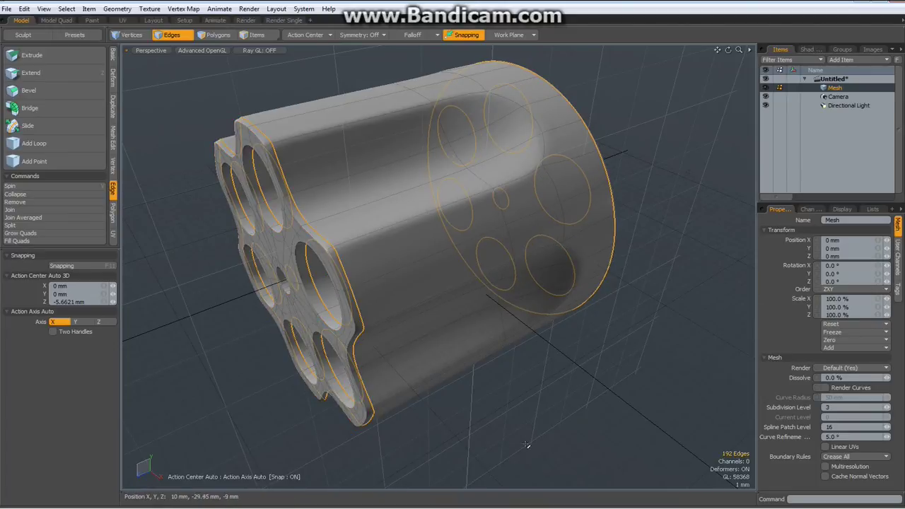
{"action": "left_click", "coordinate": [477, 417]}
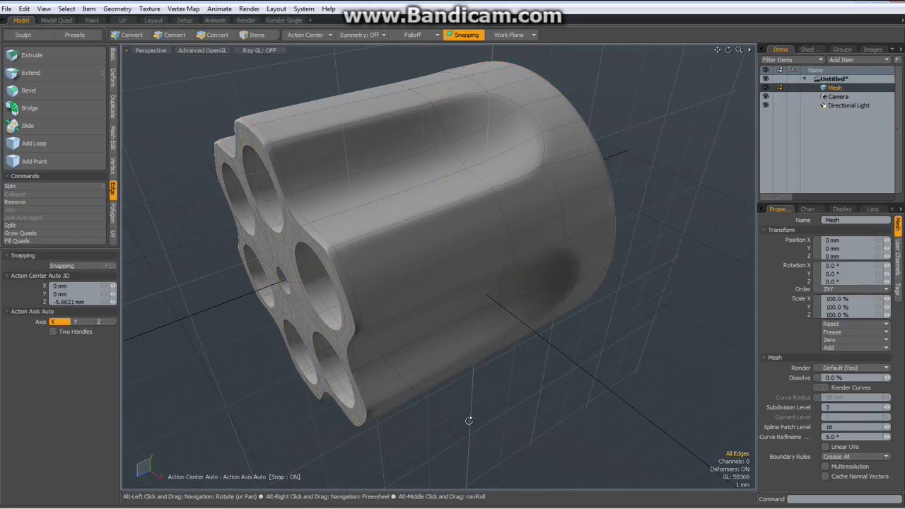
{"action": "left_click_drag", "start_coordinate": [477, 373], "coordinate": [459, 293], "text": "alt"}
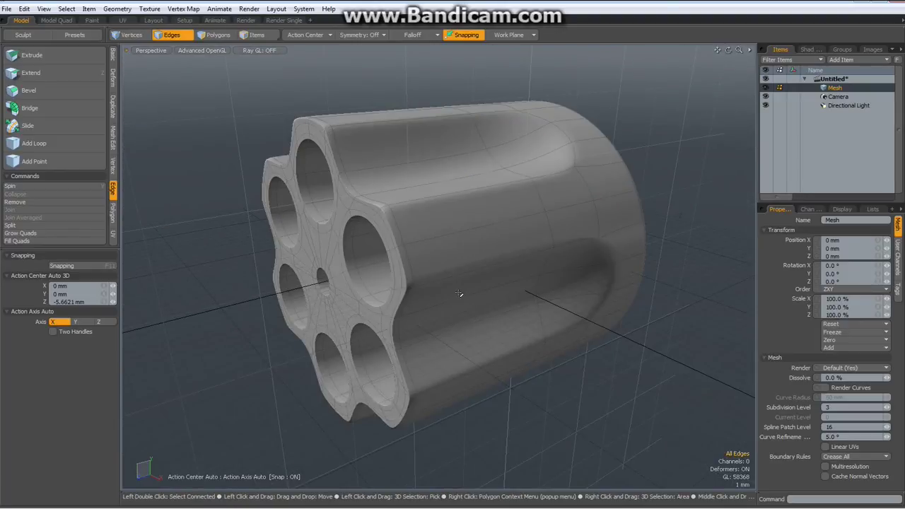